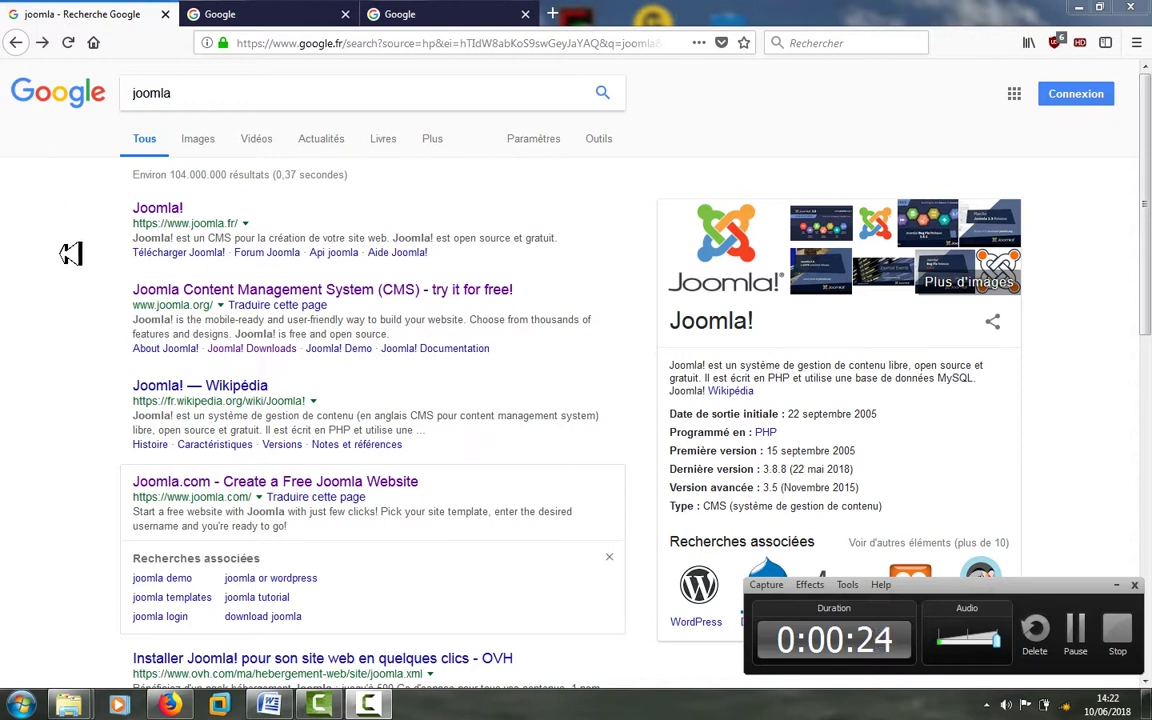
# - Search Google for "joomla site" and open the joomla.org result, Joomla Content Management System (CMS)
pyautogui.click(17, 42)
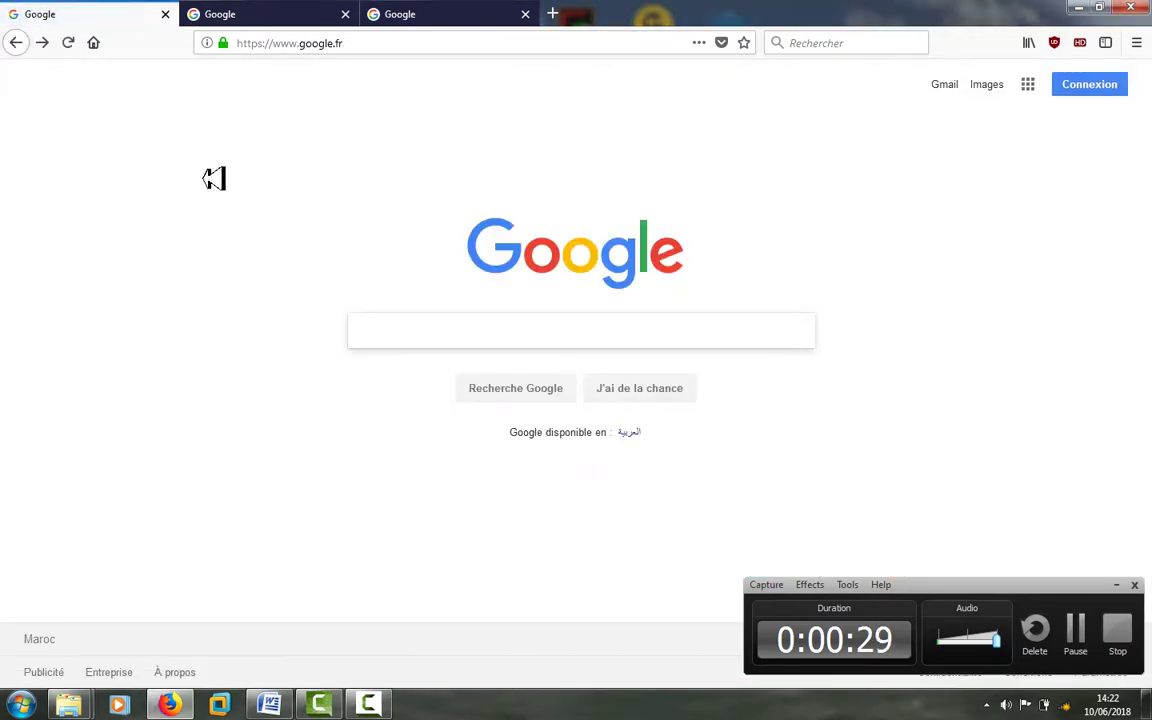
pyautogui.write('jo')
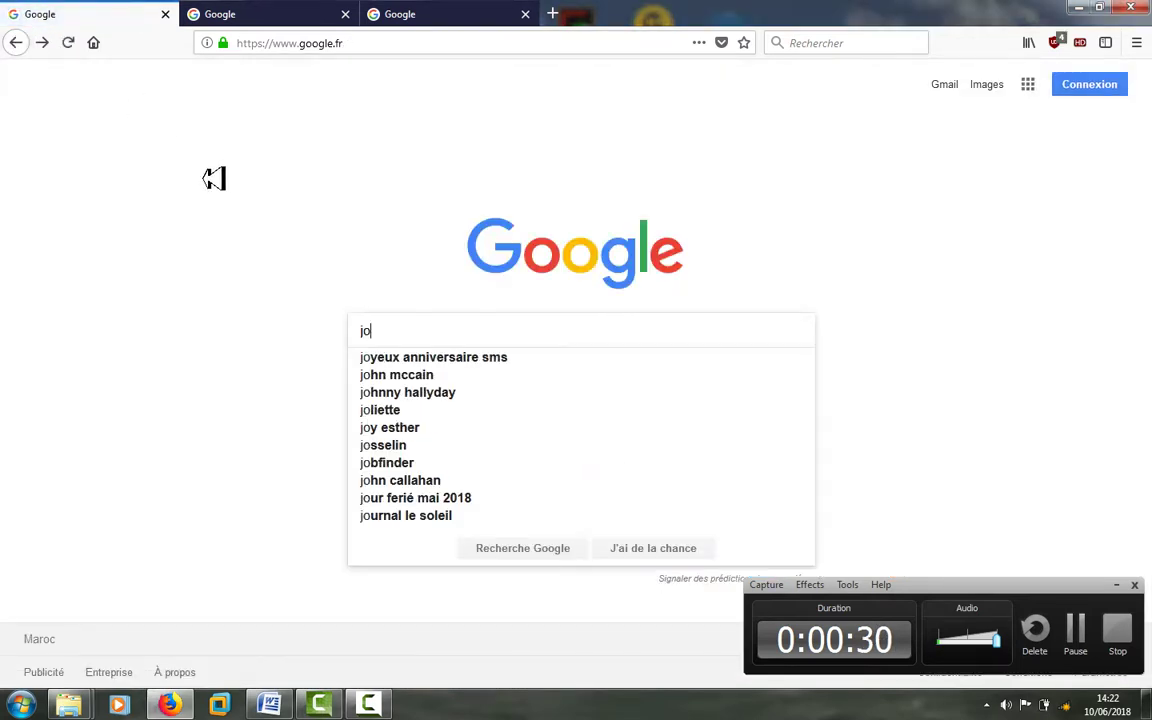
pyautogui.write('omla')
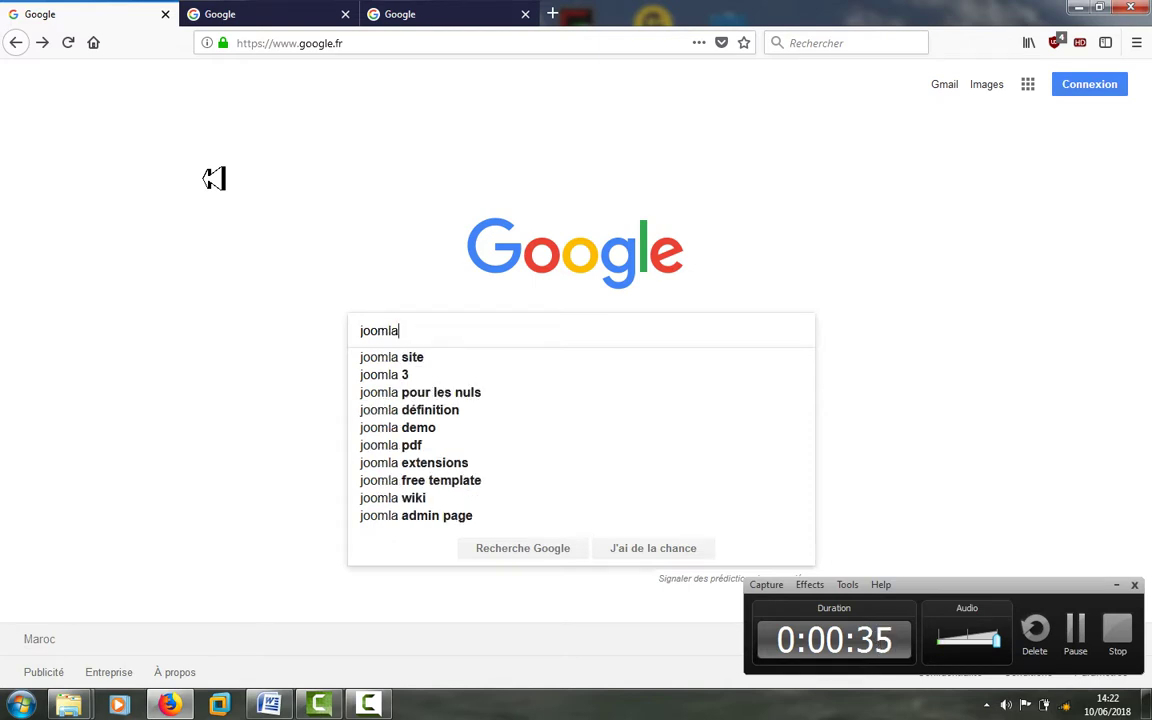
pyautogui.press('Down')
pyautogui.press('Return')
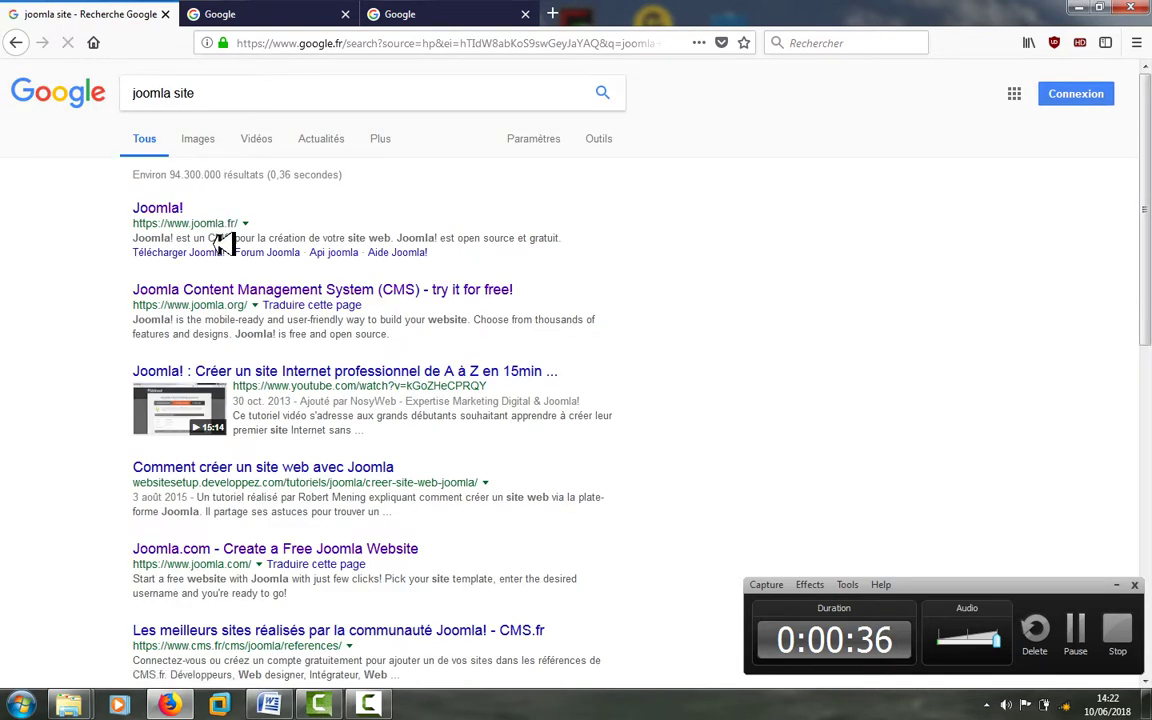
pyautogui.click(227, 290)
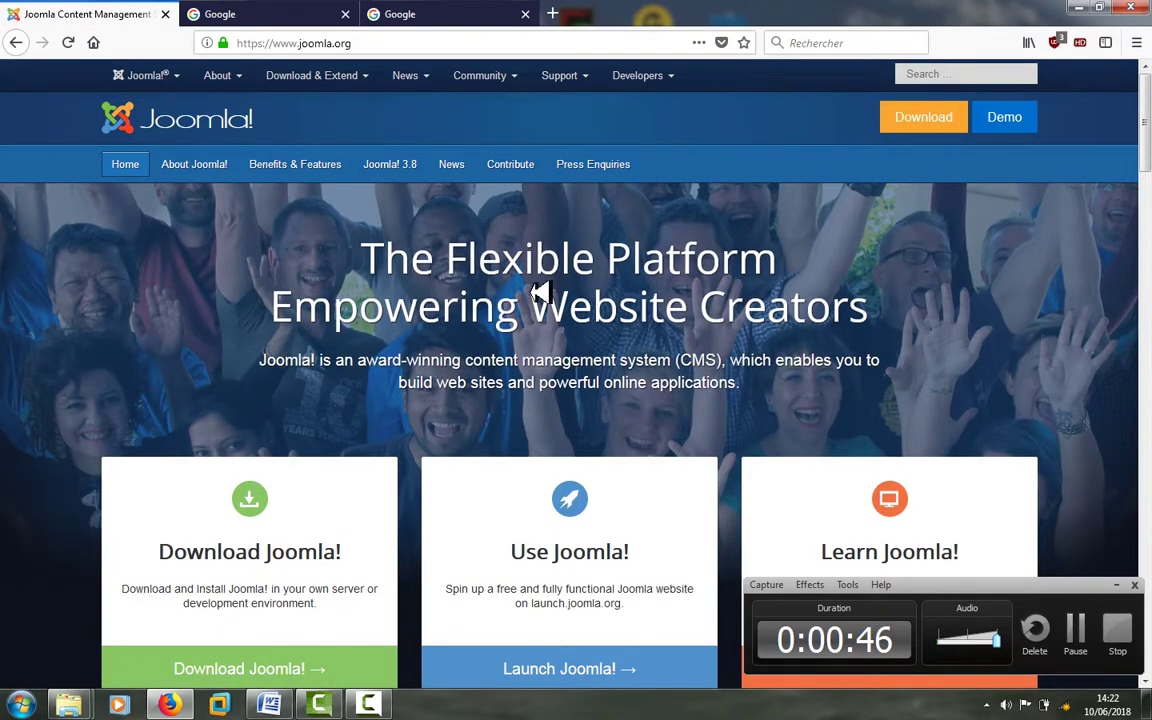
# - Open the Joomla! Downloads page from the joomla.org home page
pyautogui.moveTo(1147, 140); pyautogui.dragTo(1149, 527)
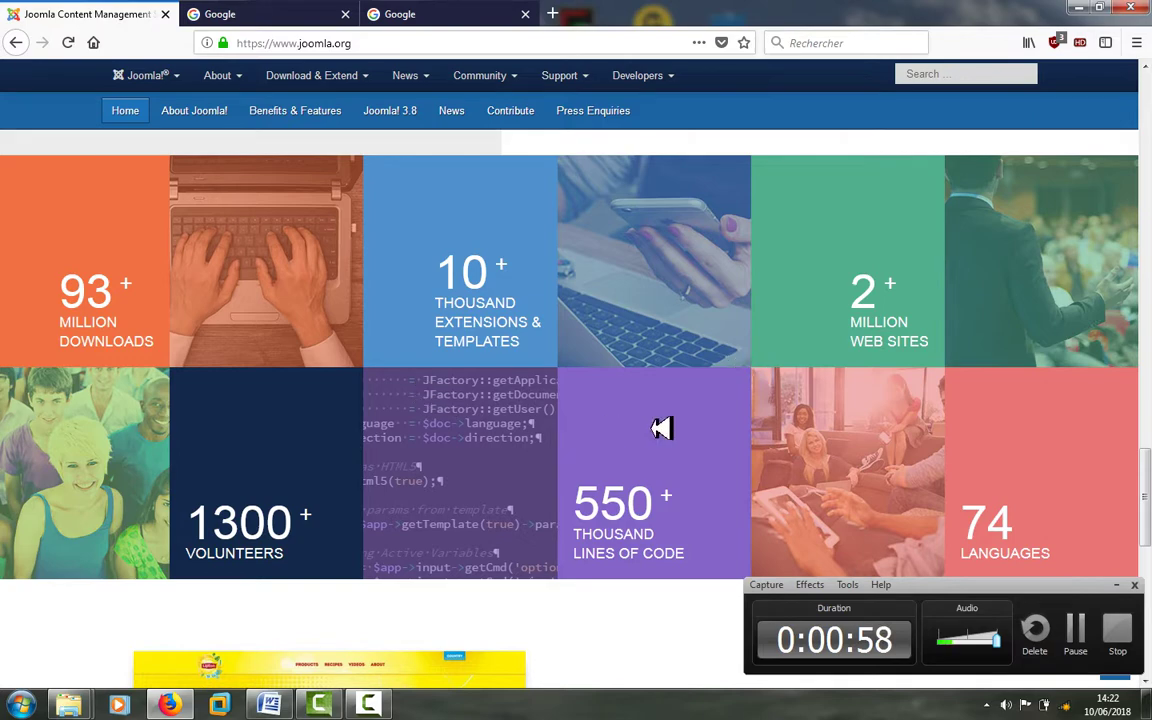
pyautogui.moveTo(1149, 471); pyautogui.dragTo(1149, 117)
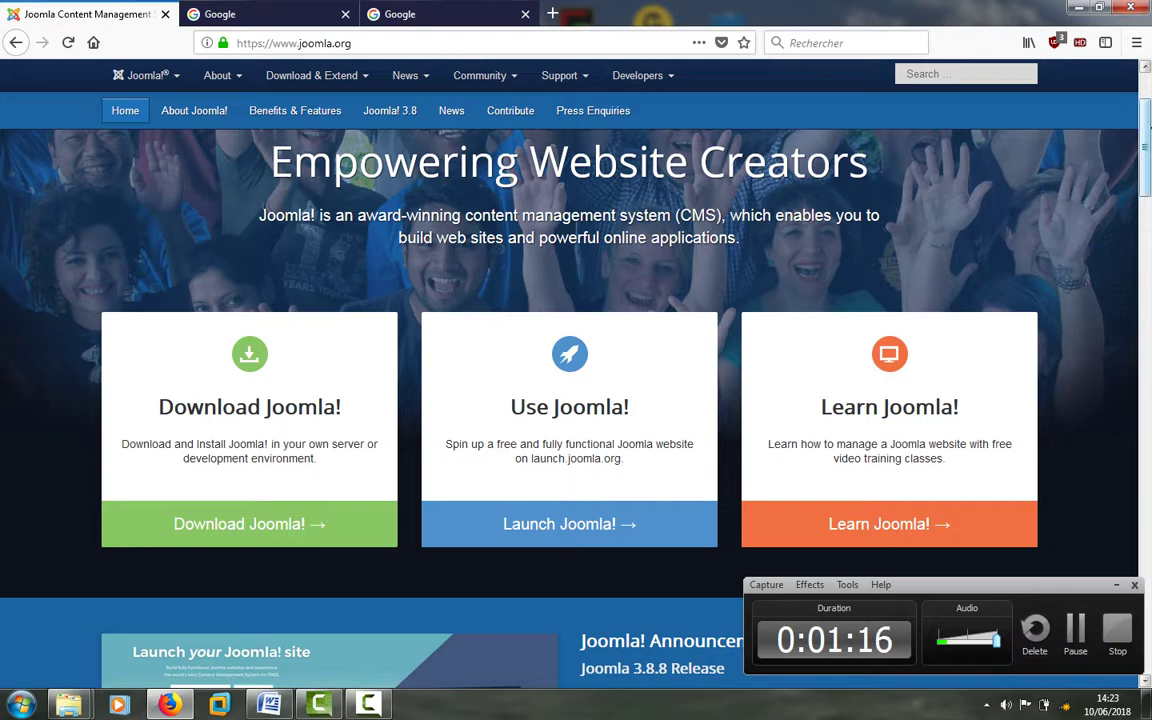
pyautogui.scroll(3, 569, 380)
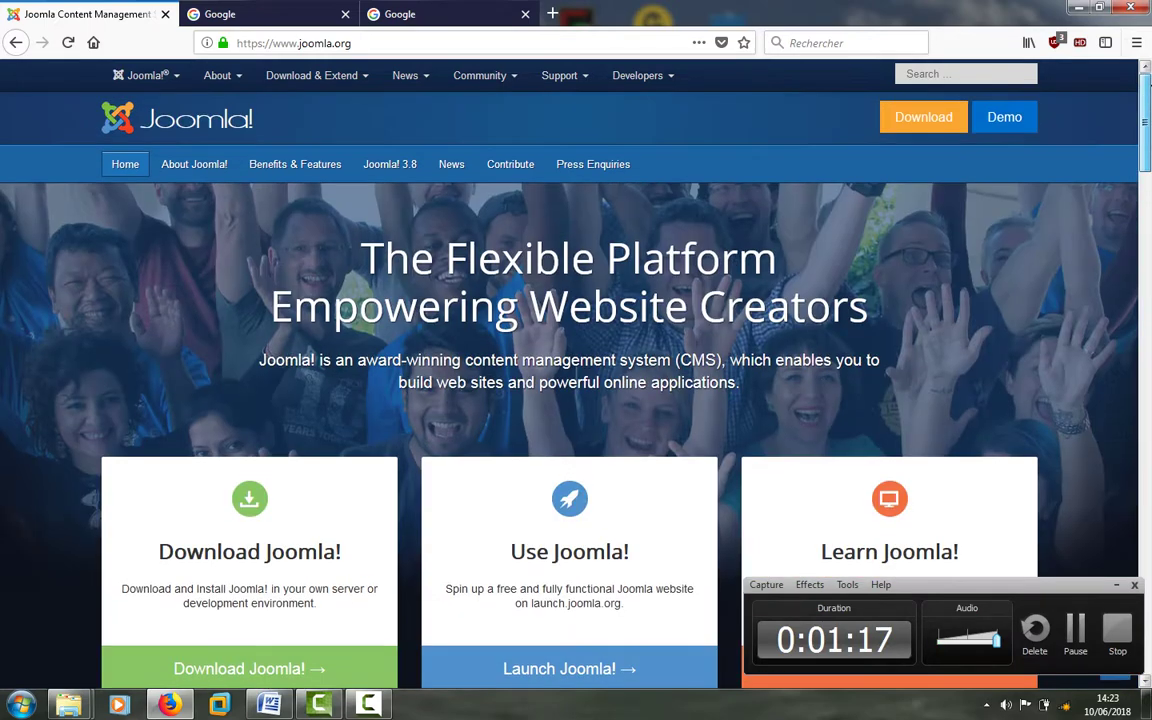
pyautogui.click(375, 76)
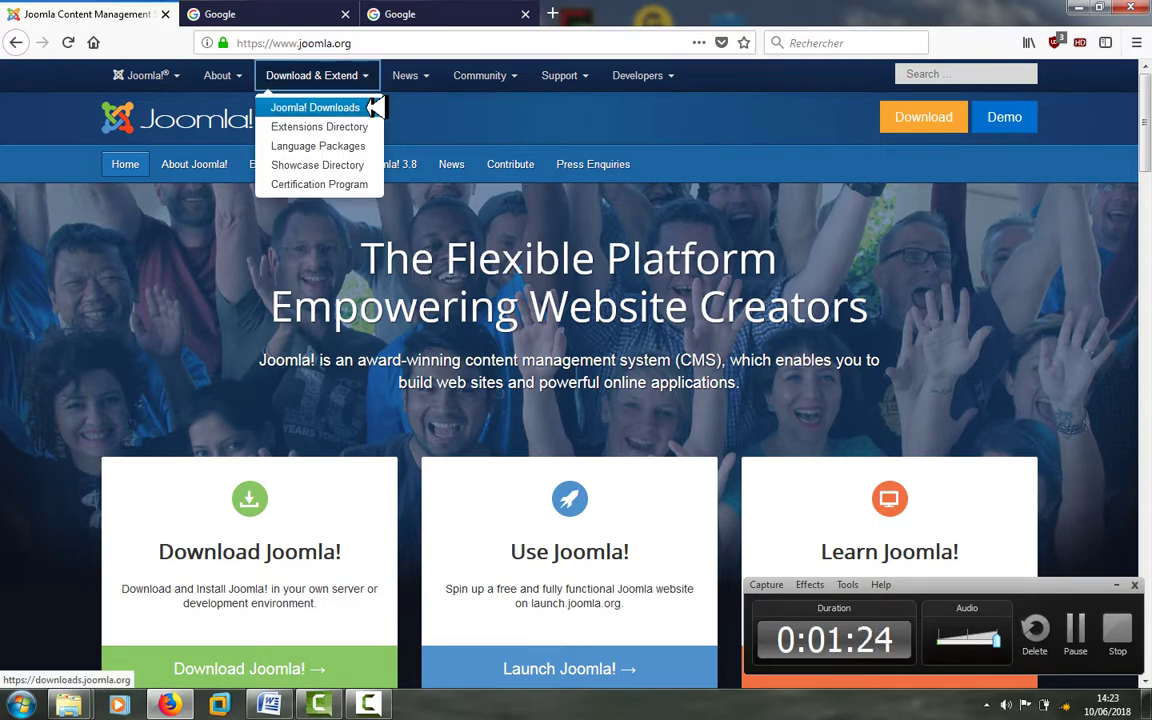
pyautogui.click(375, 107)
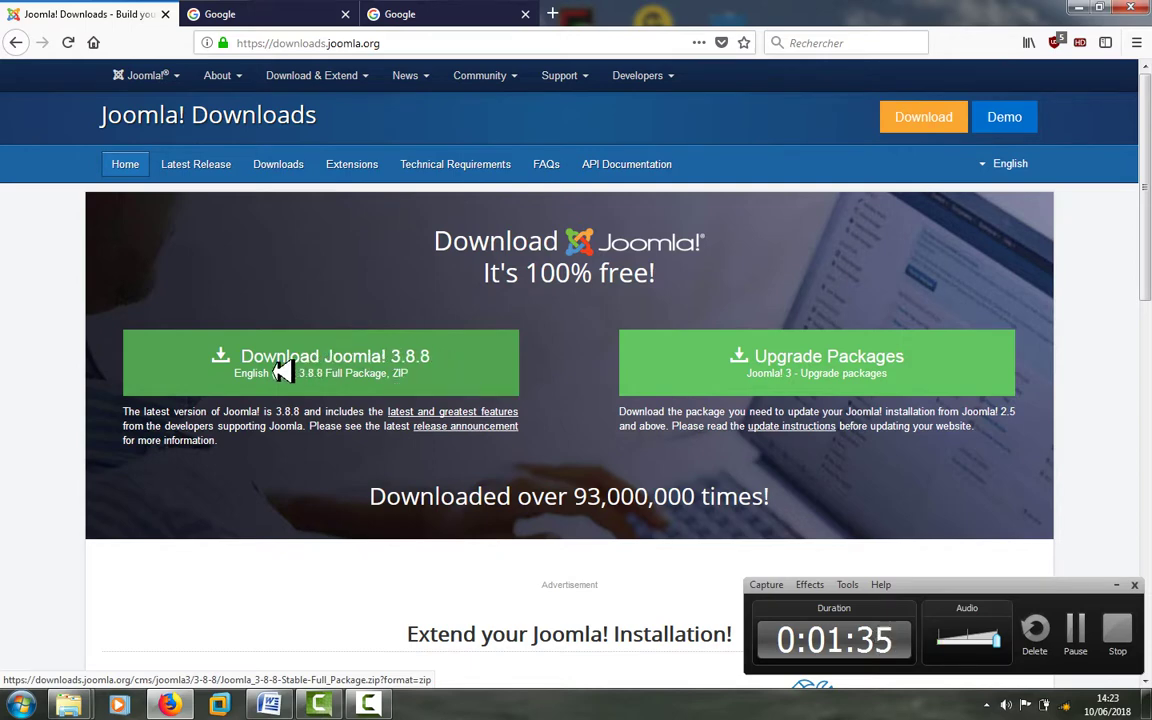
# - Download the Joomla! 3.8.8 English (UK) full package ZIP, choosing to save the file
pyautogui.click(381, 363)
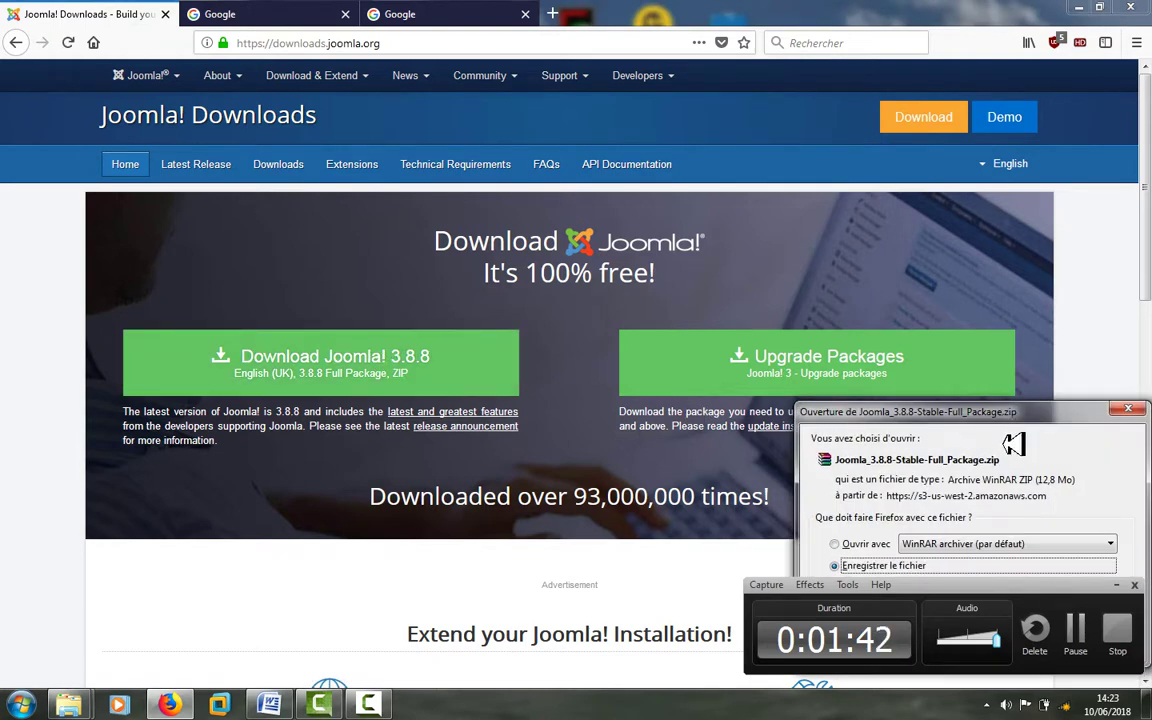
pyautogui.moveTo(1013, 400); pyautogui.dragTo(1013, 292)
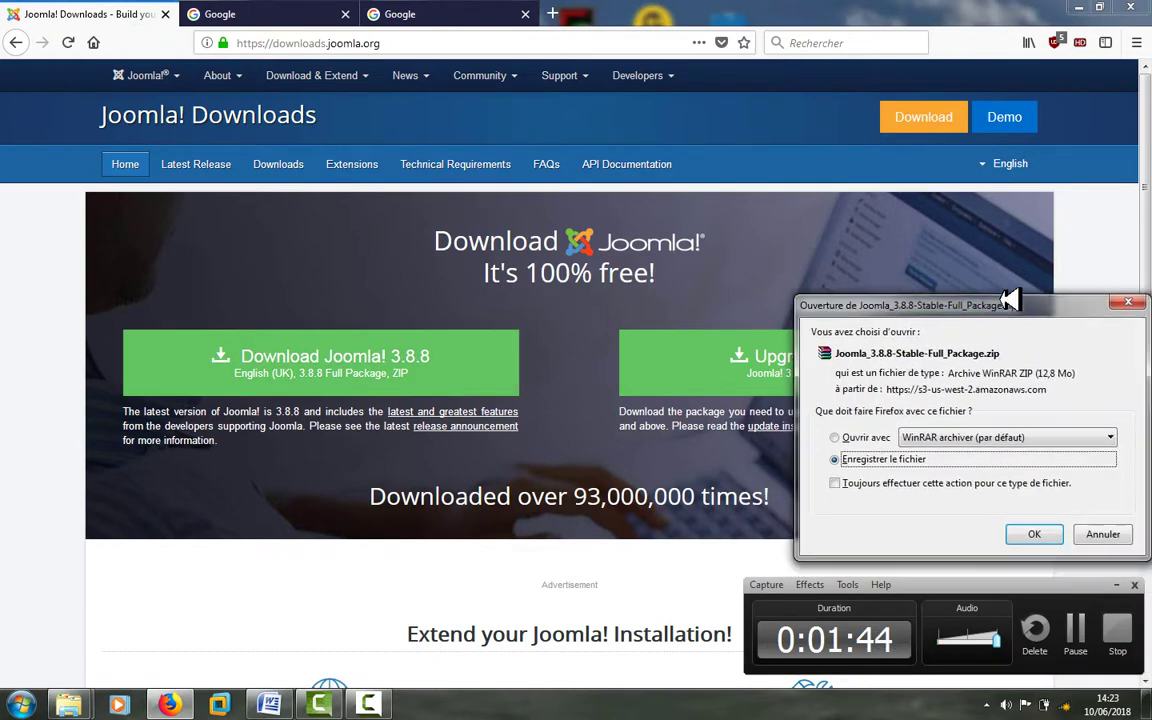
pyautogui.click(1033, 531)
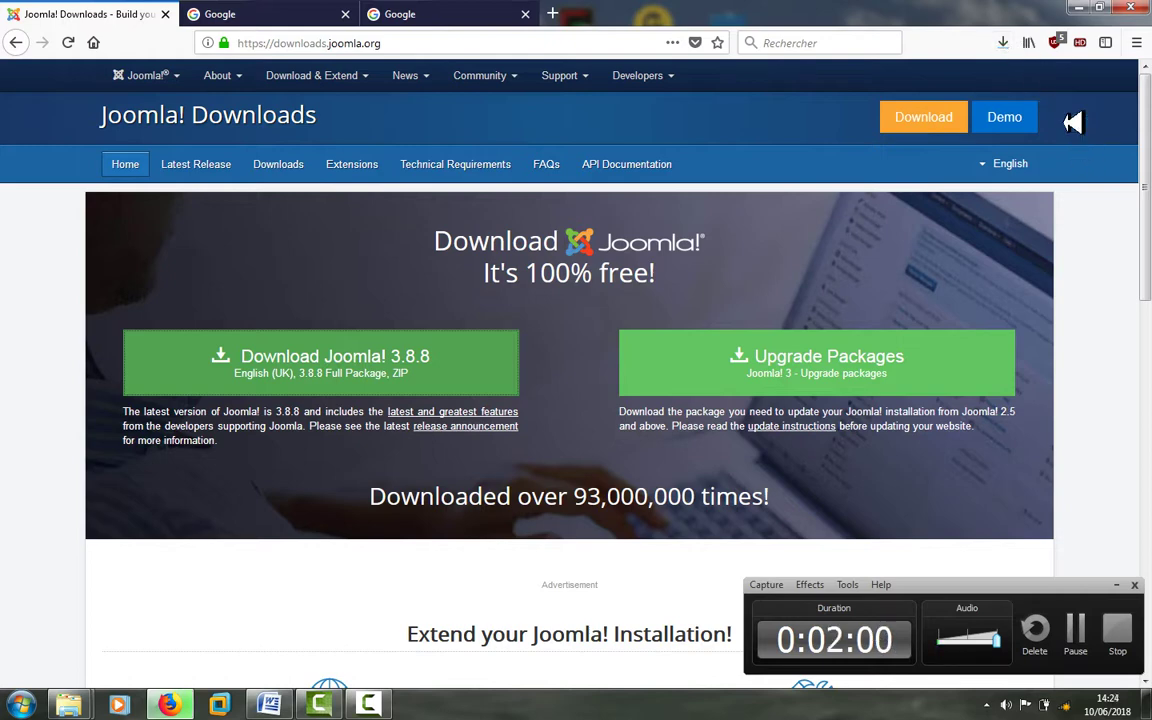
# - Move the downloaded Joomla_3.8.8-Stale-Full_Package.zip from the Téléchargements folder to the desktop
pyautogui.click(1008, 42)
pyautogui.click(1003, 82)
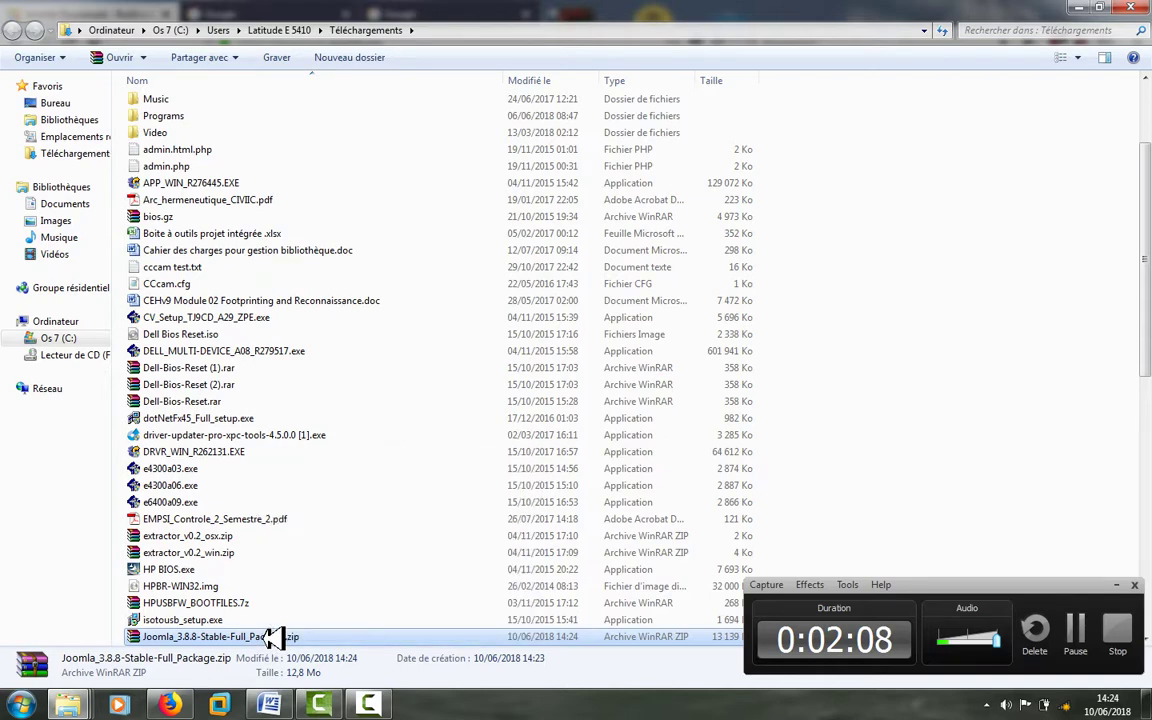
pyautogui.rightClick(270, 636)
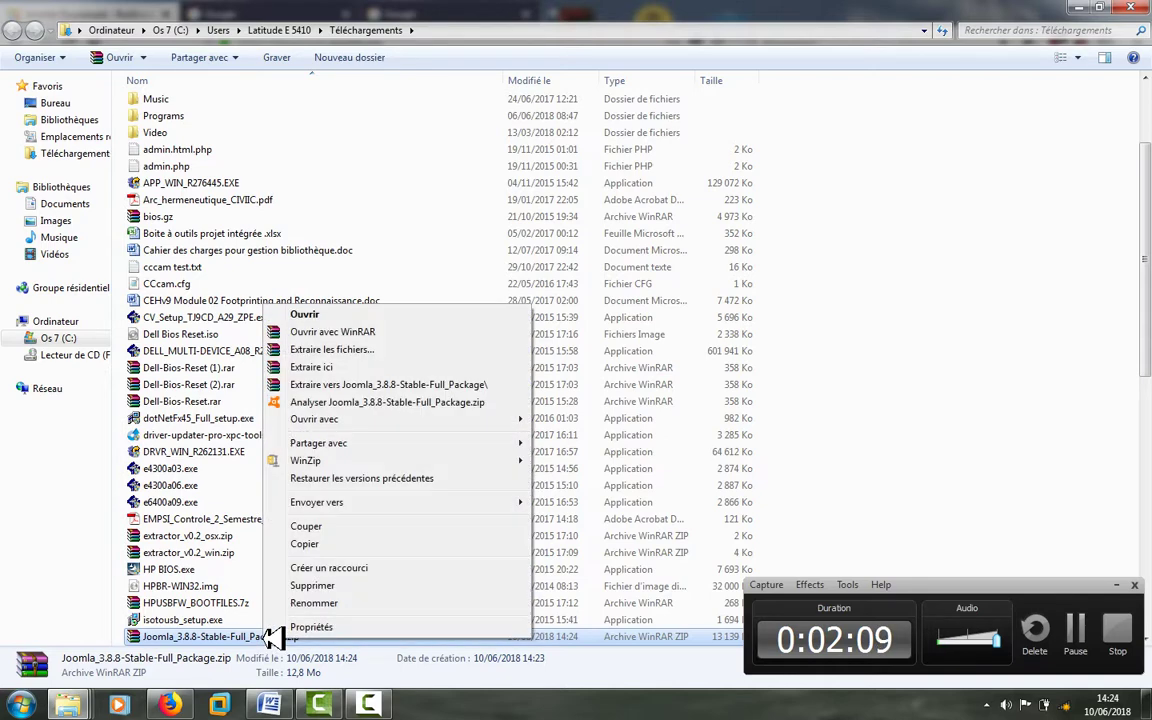
pyautogui.click(338, 526)
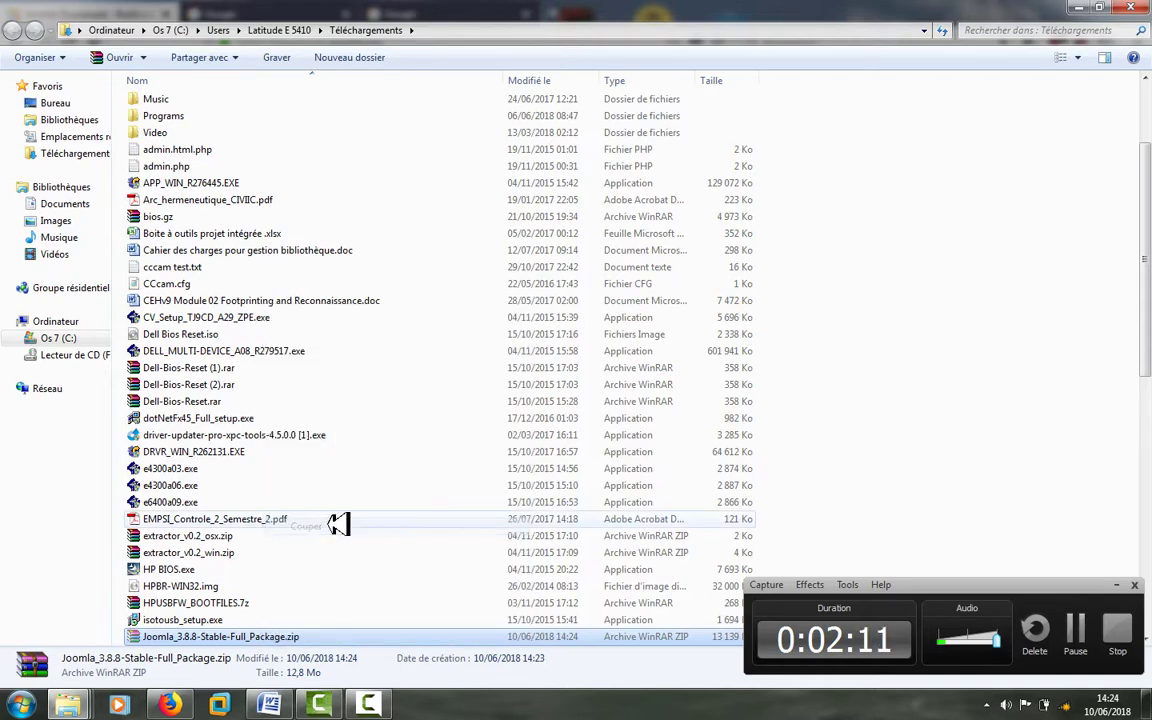
pyautogui.click(1103, 8)
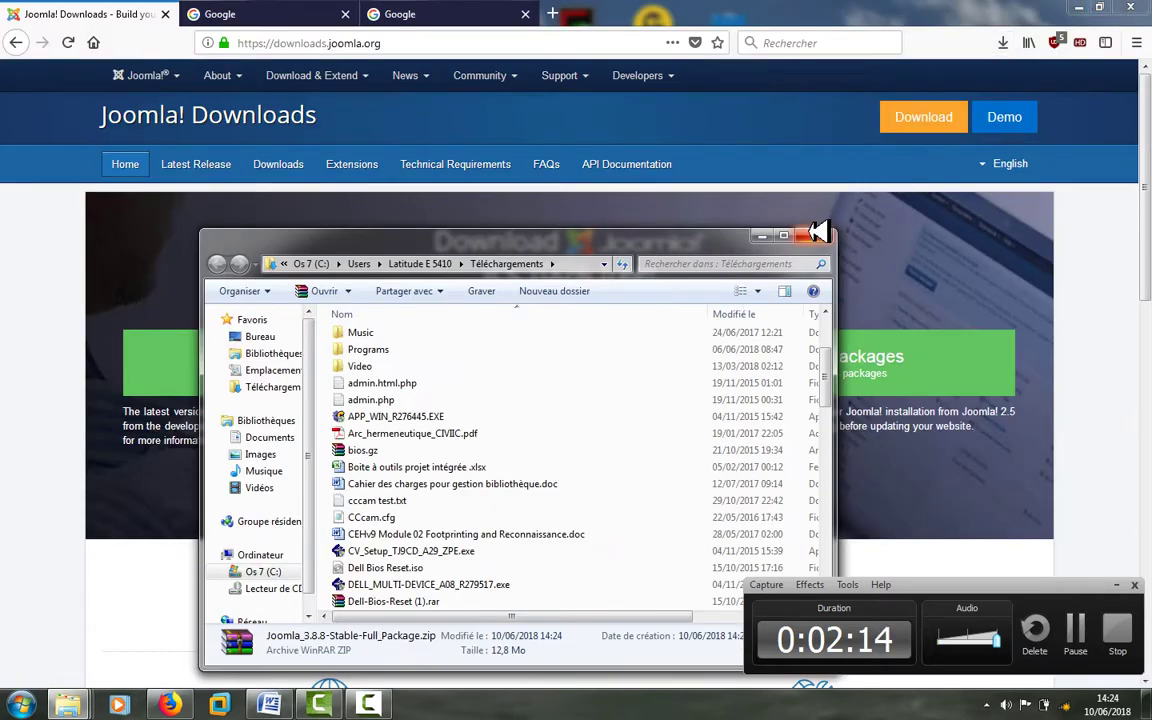
pyautogui.click(818, 233)
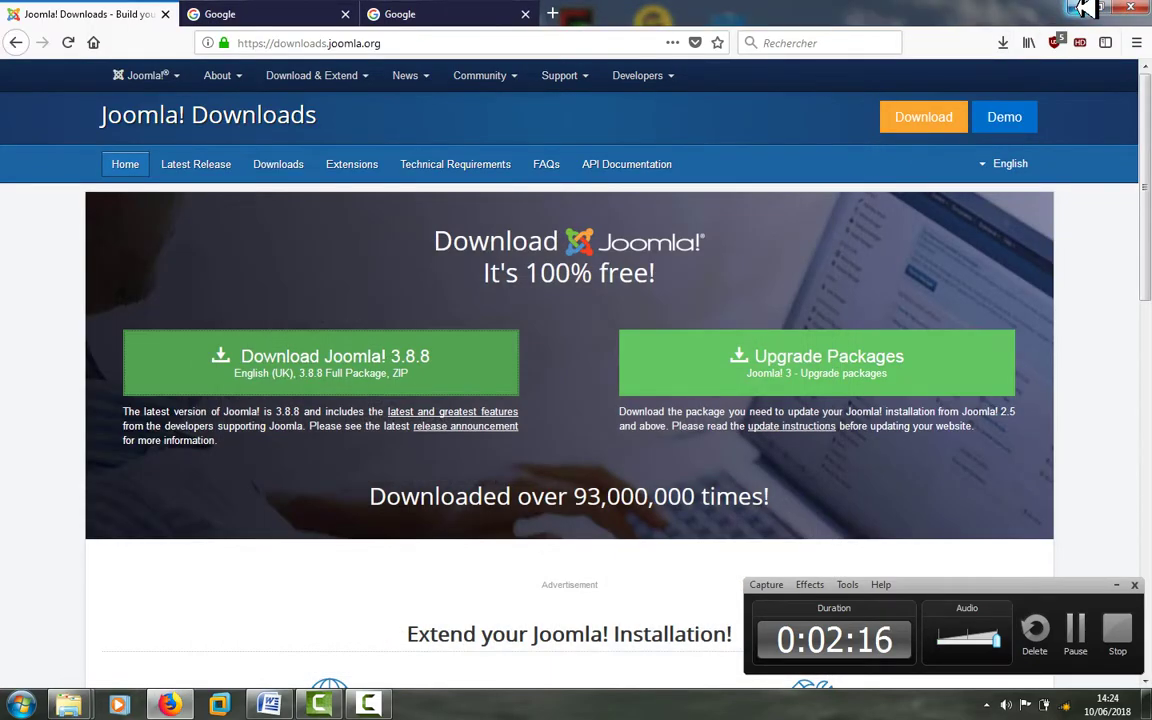
pyautogui.click(1083, 8)
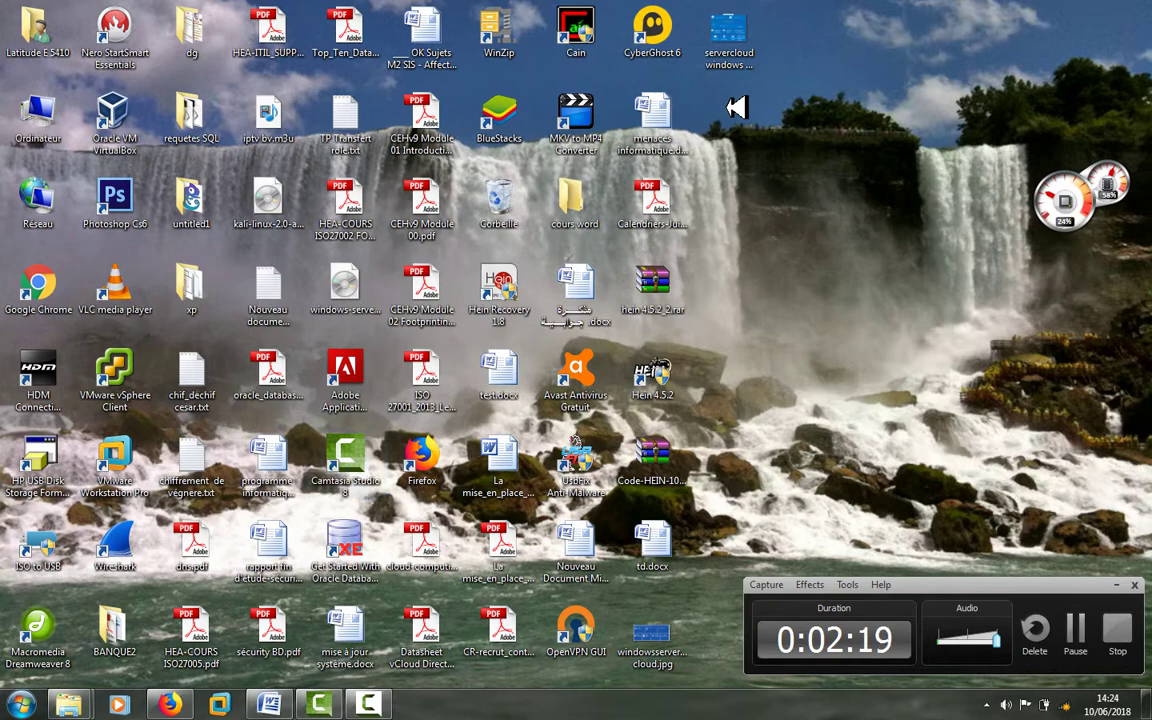
pyautogui.hotkey('ctrl', 'v')
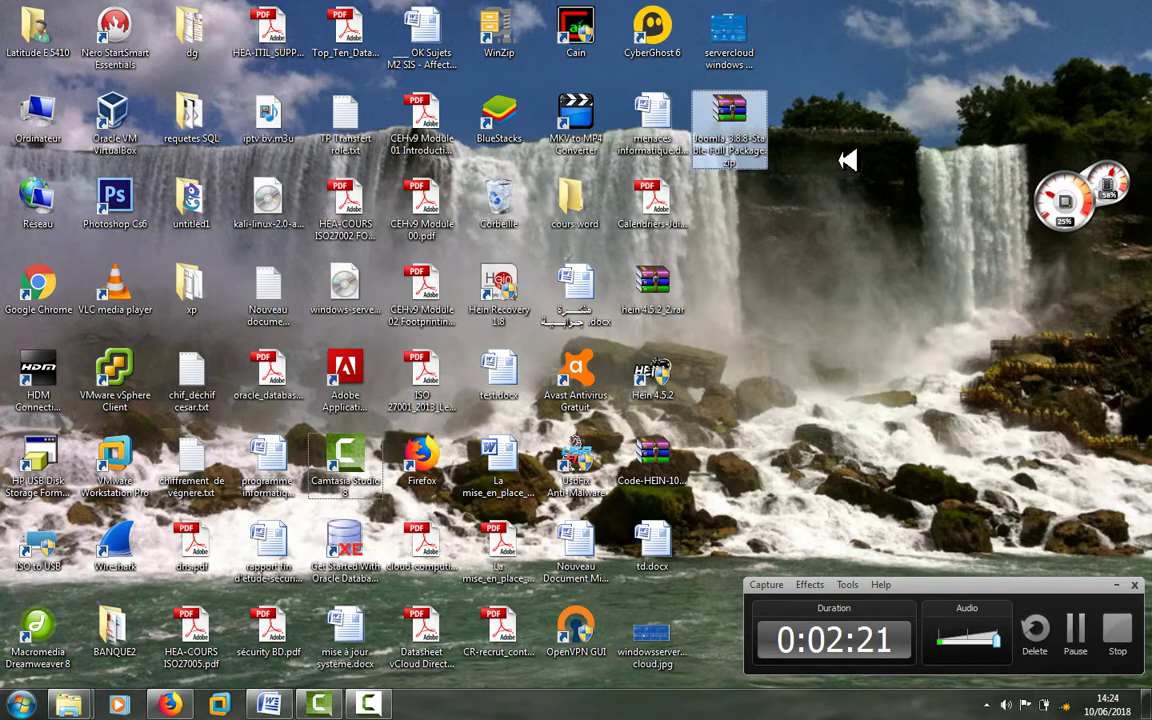
pyautogui.click(848, 160)
pyautogui.moveTo(733, 117)
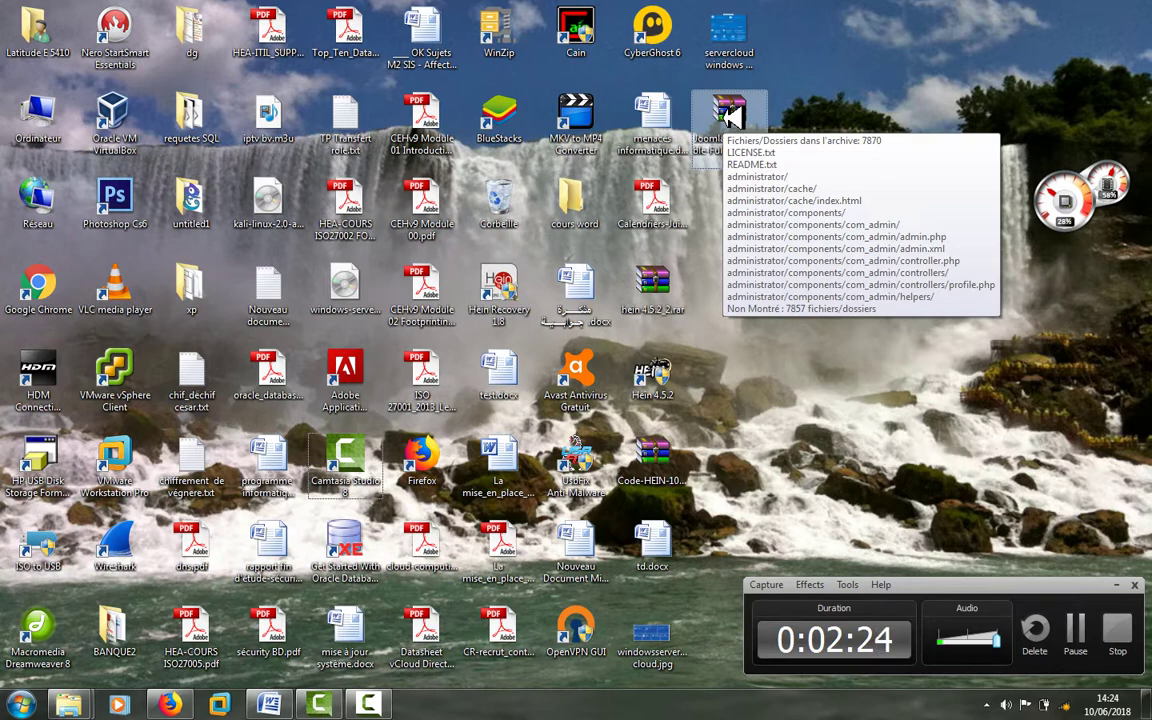
pyautogui.rightClick(733, 117)
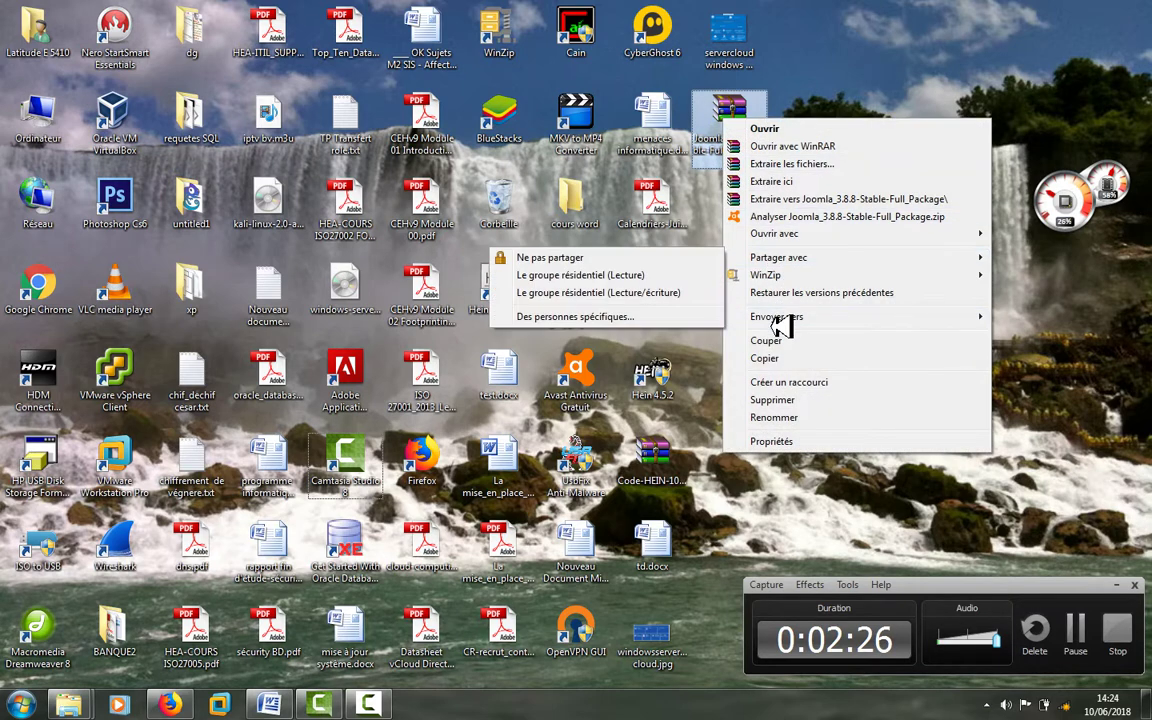
pyautogui.click(770, 340)
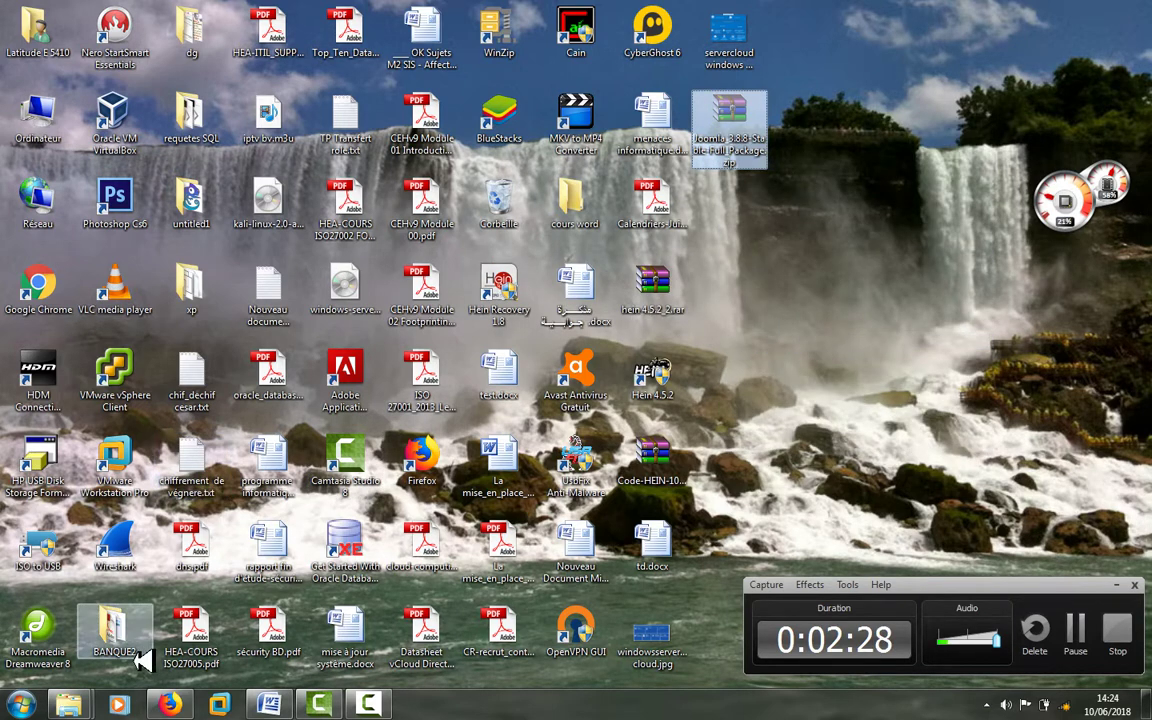
pyautogui.moveTo(78, 692)
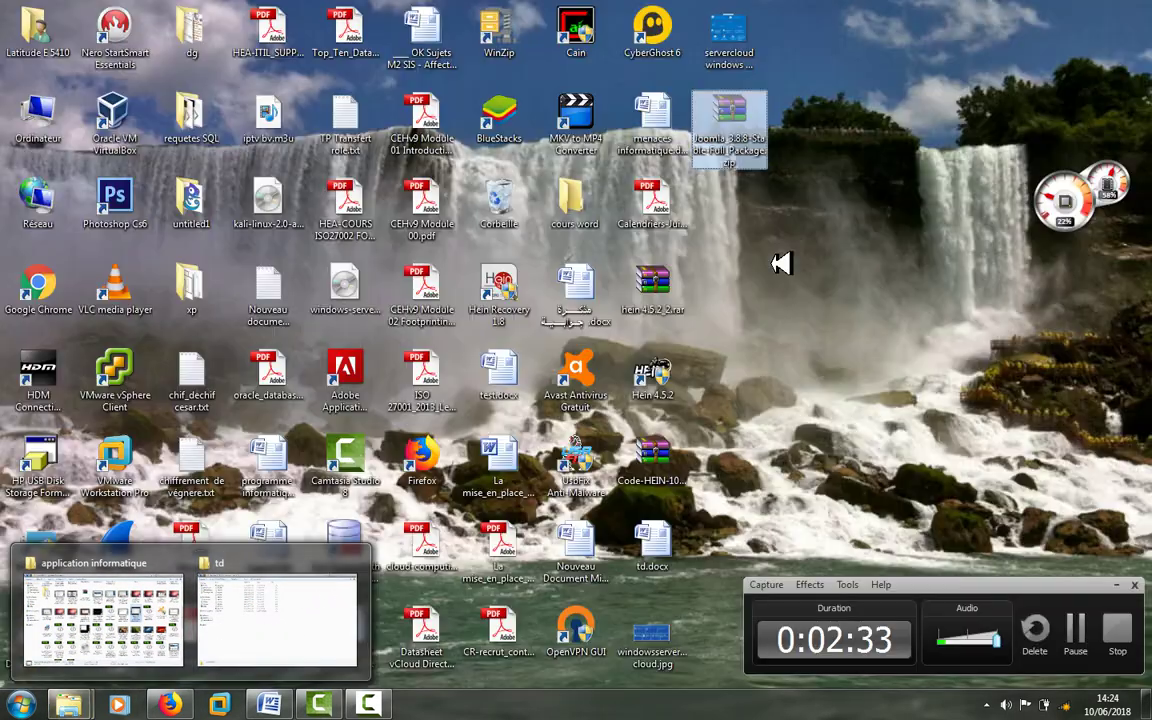
pyautogui.rightClick(742, 228)
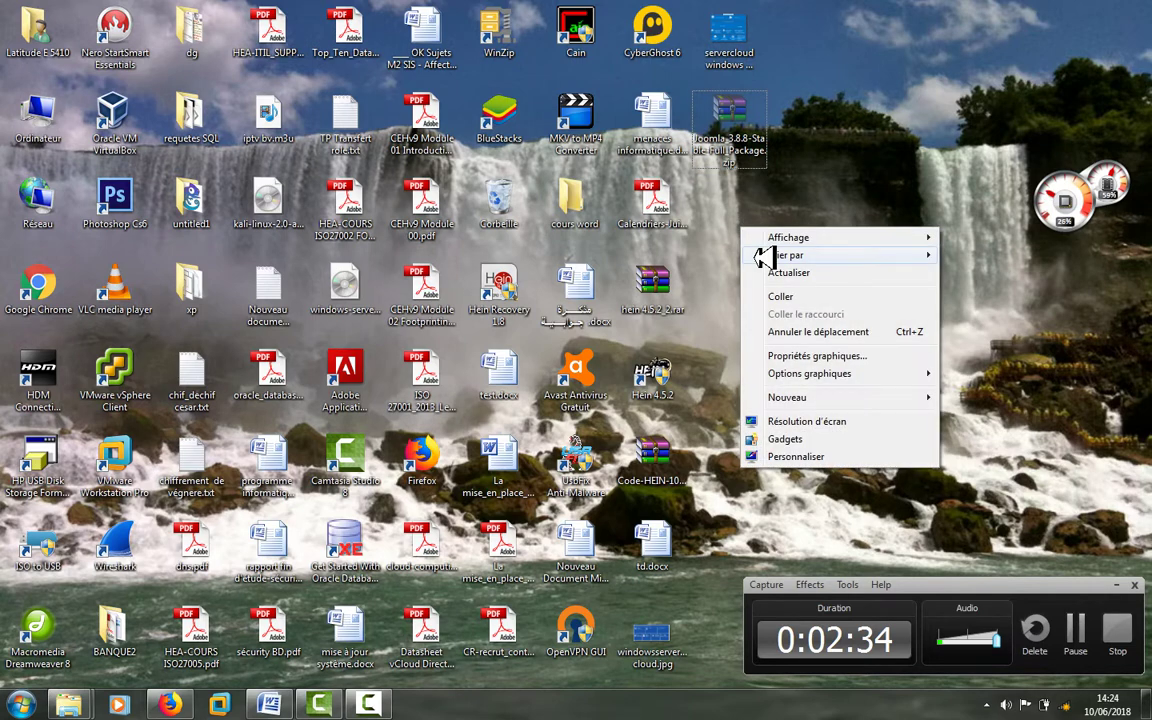
pyautogui.click(781, 297)
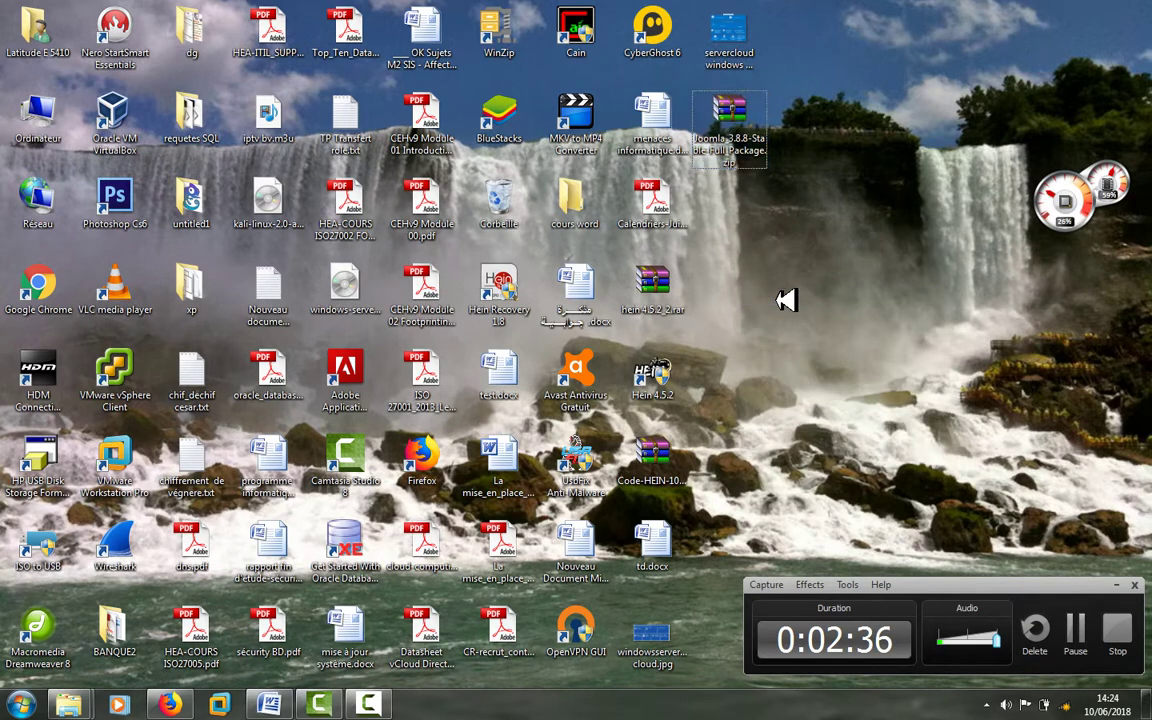
# - Switch back to Firefox, return to the Google results and open the Joomla.com - Create a Free Joomla Website result
pyautogui.click(172, 703)
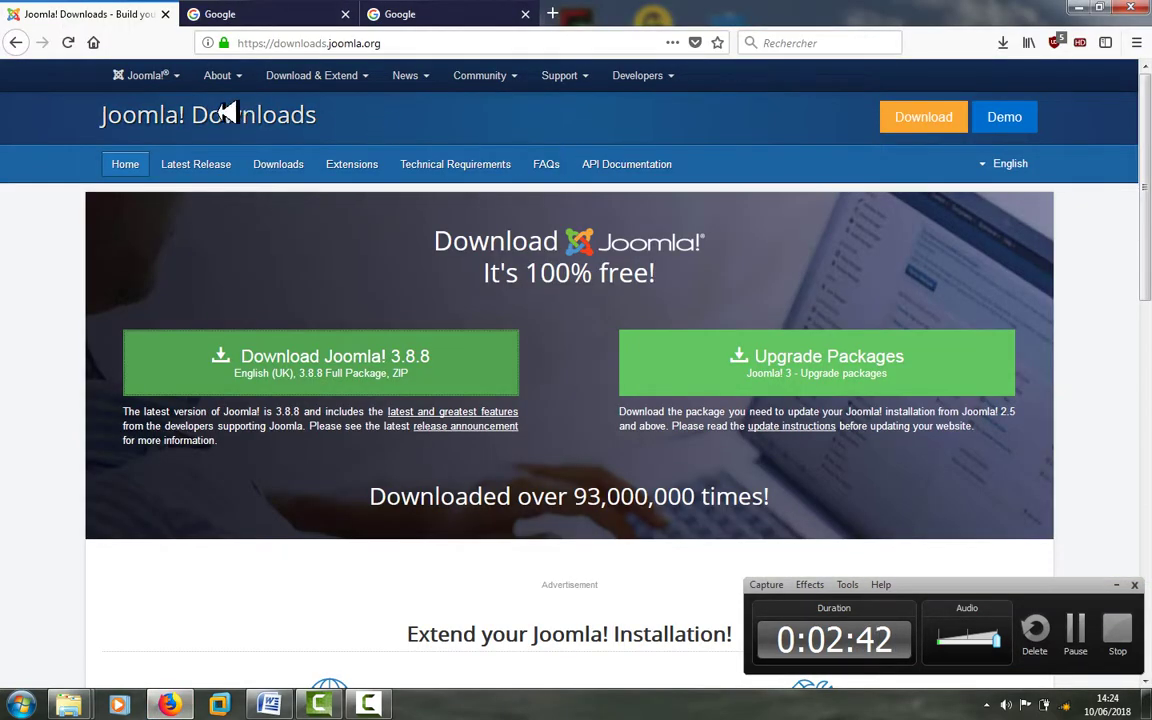
pyautogui.click(18, 42)
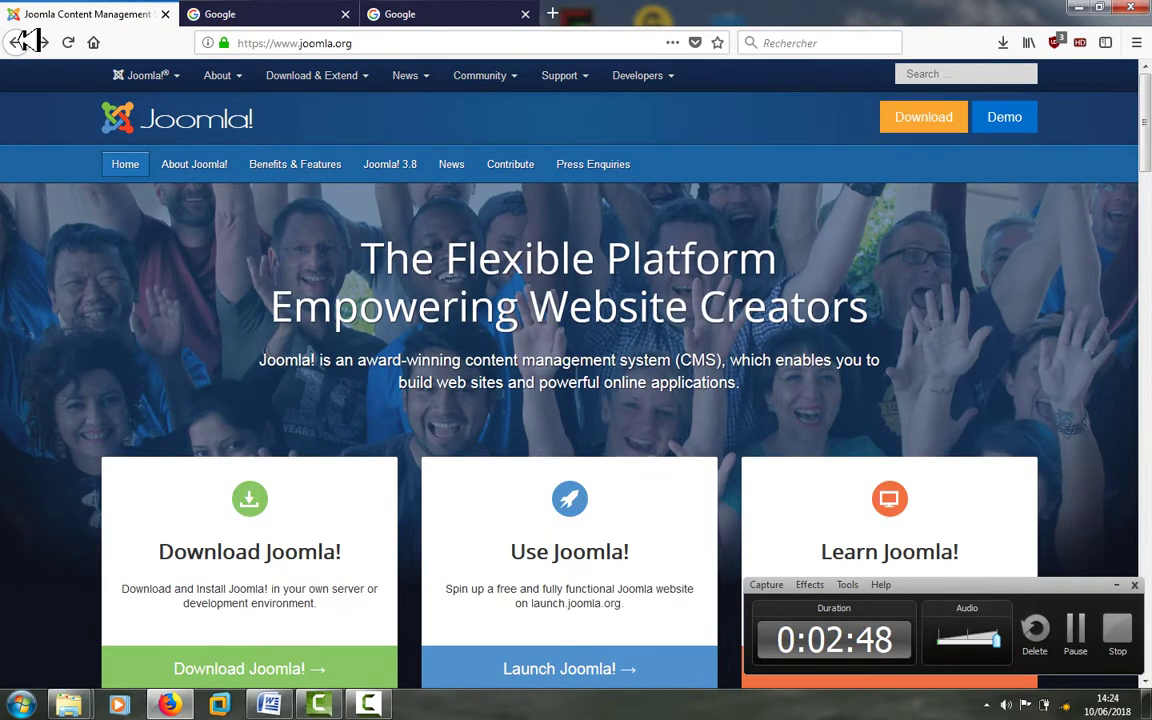
pyautogui.click(22, 42)
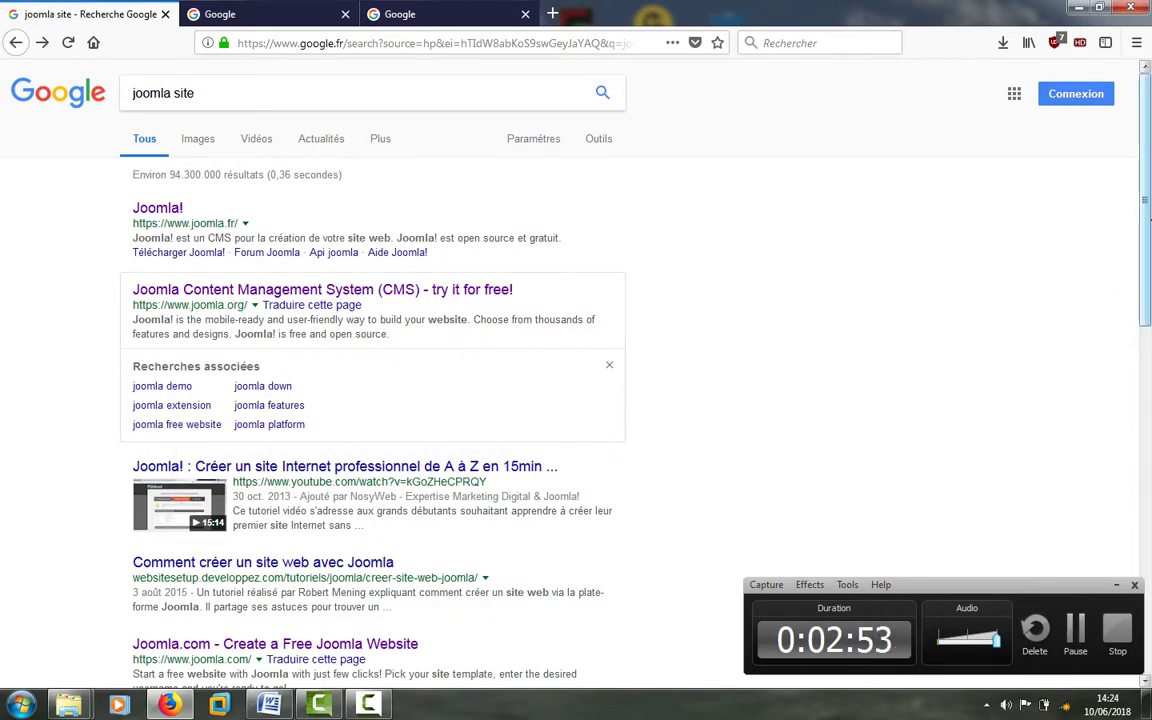
pyautogui.scroll(-4, 1148, 218)
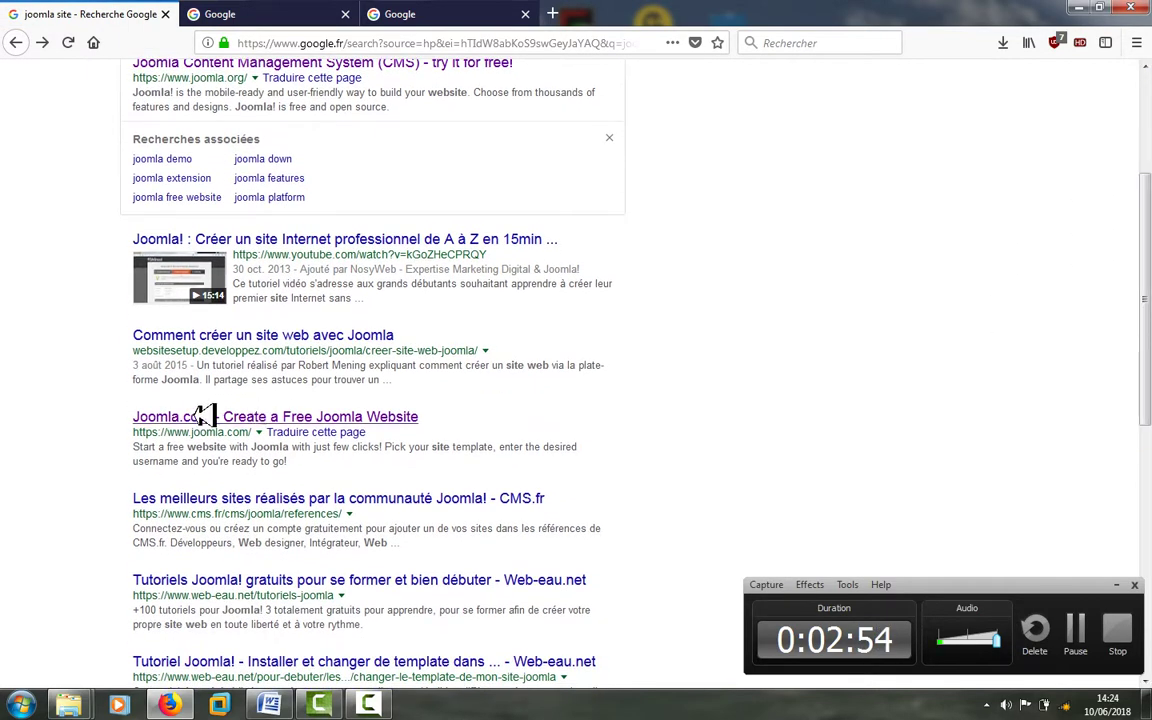
pyautogui.click(193, 417)
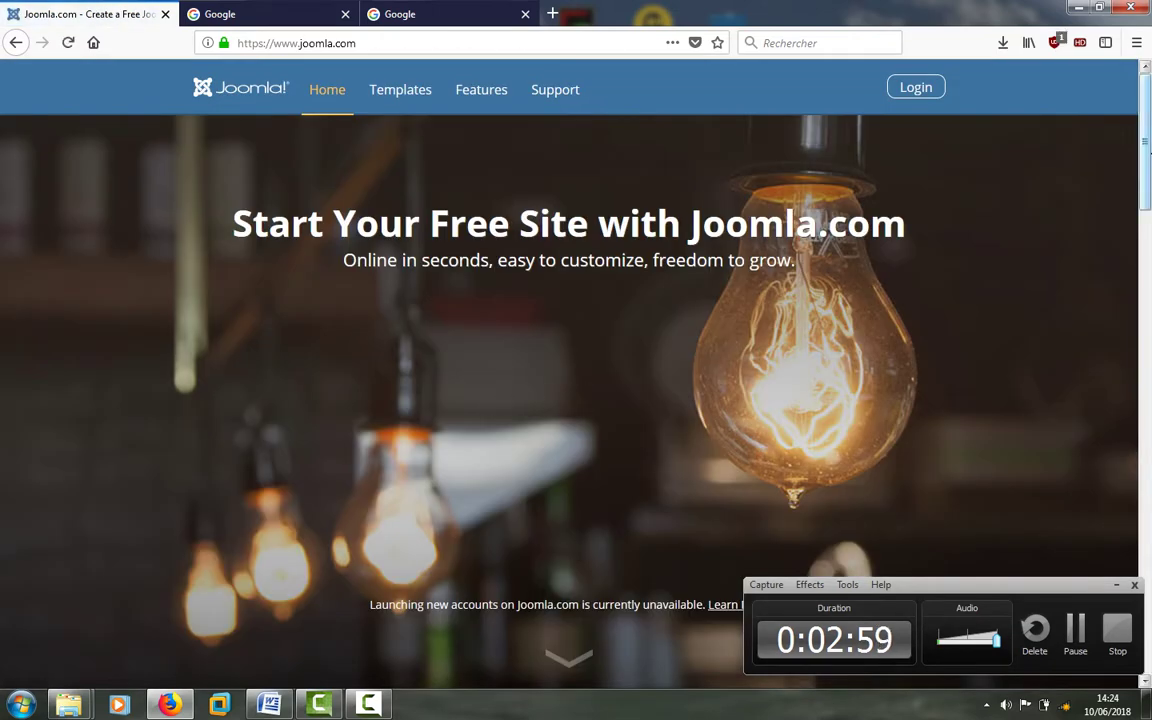
# - Open the demo of the Corporate Blue template on joomla.com and examine its home page down to the footer
pyautogui.moveTo(1148, 152); pyautogui.dragTo(1148, 463)
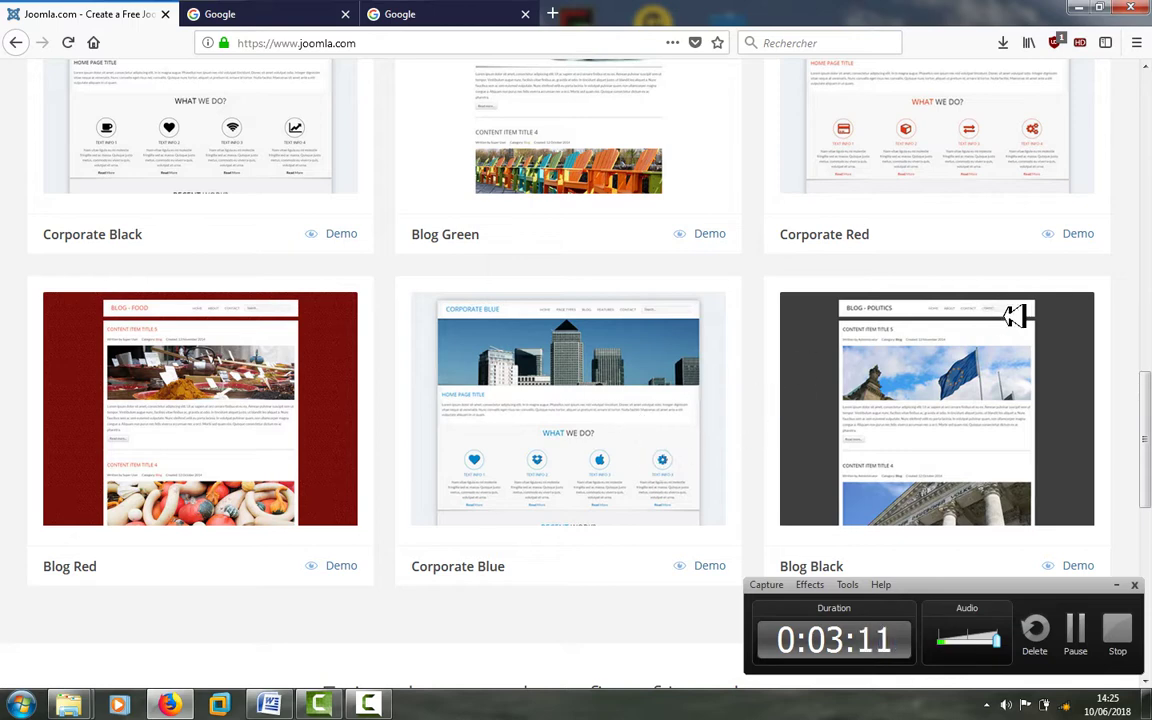
pyautogui.scroll(-3, 579, 276)
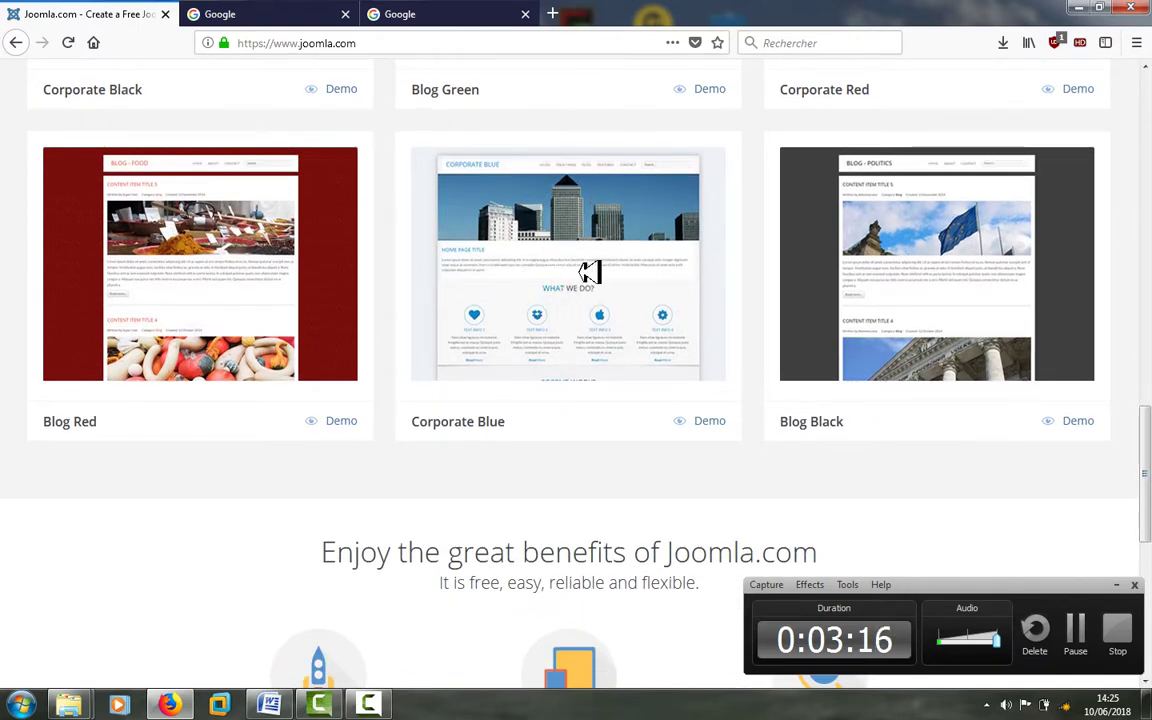
pyautogui.click(710, 420)
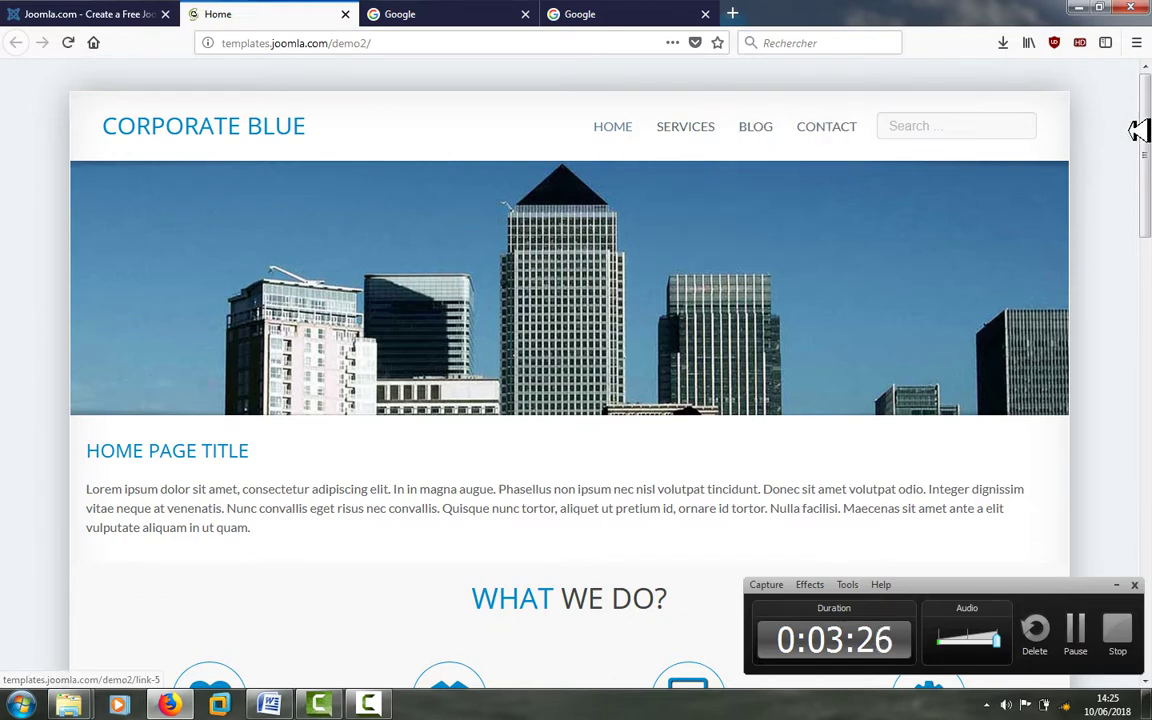
pyautogui.moveTo(1148, 120); pyautogui.dragTo(1148, 280)
pyautogui.moveTo(1148, 300); pyautogui.dragTo(1150, 620)
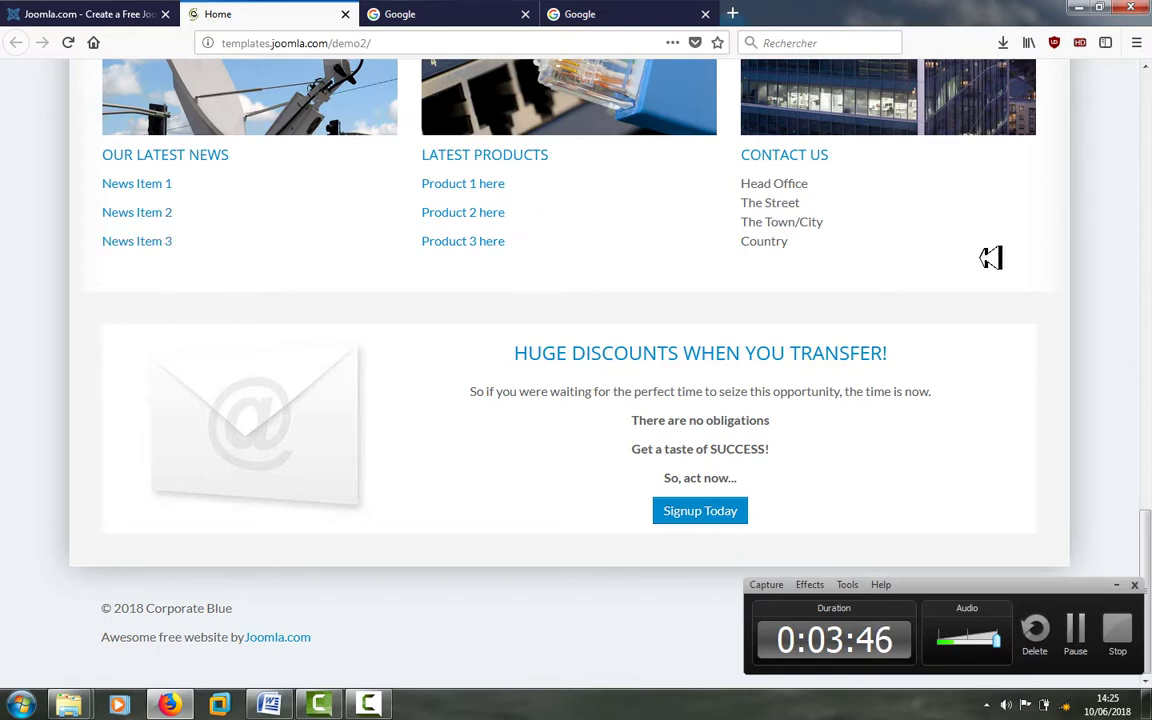
# - Leave the Corporate Blue demo for the last Google tab, search for xampp and open the XAMPP Installers and Downloads for Apache Friends result
pyautogui.scroll(8, 1148, 510)
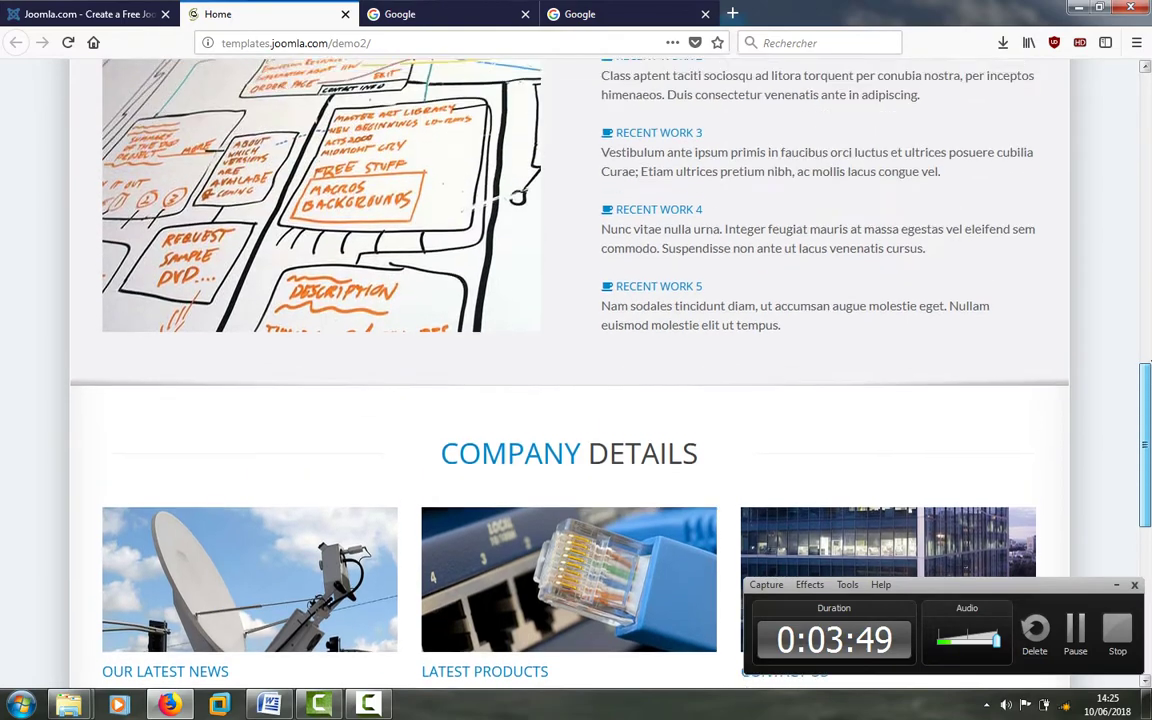
pyautogui.moveTo(1148, 365); pyautogui.dragTo(1150, 88)
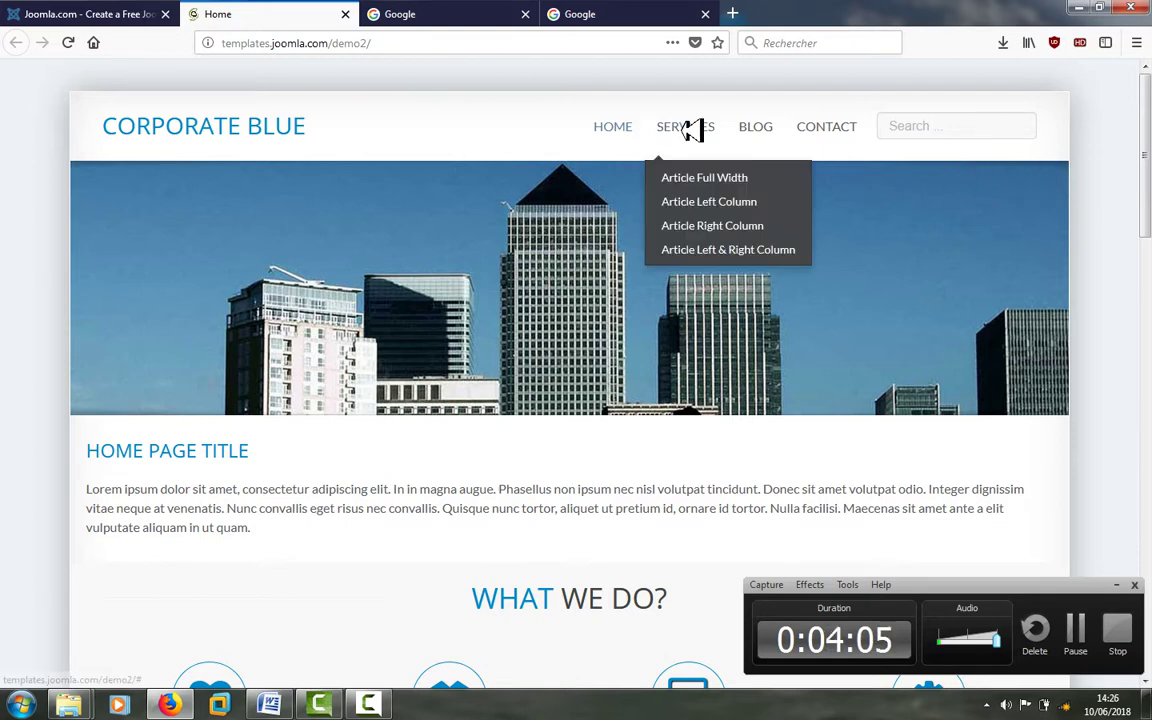
pyautogui.click(597, 16)
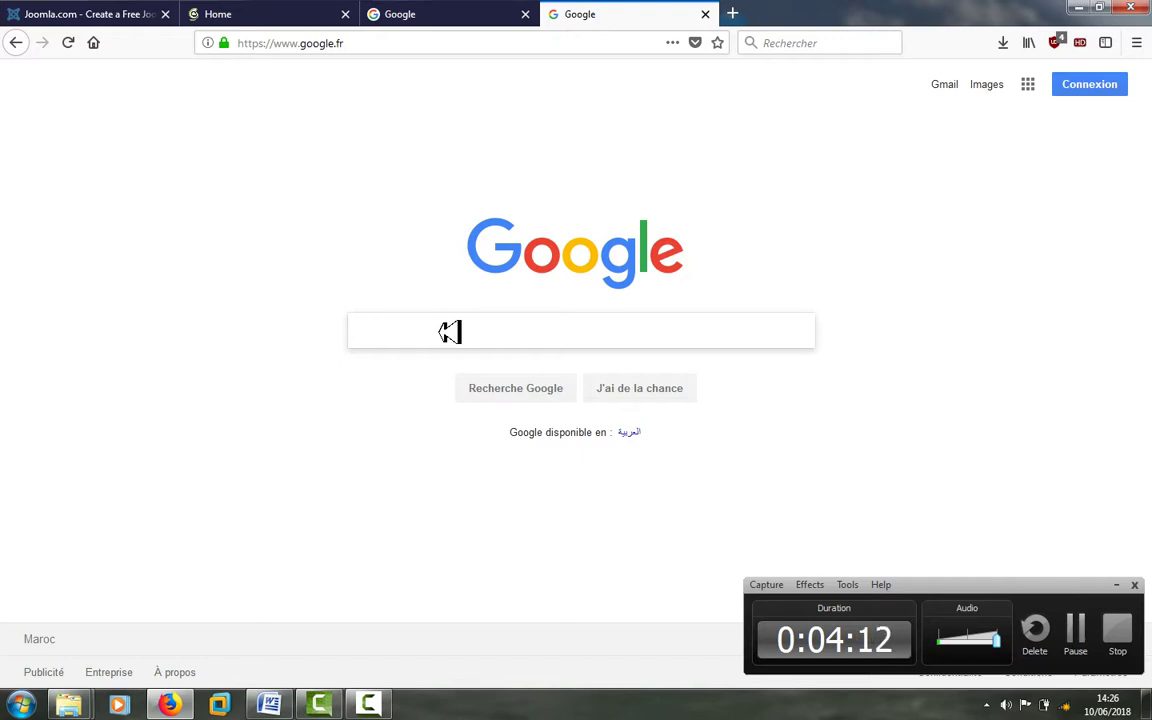
pyautogui.write('xampp')
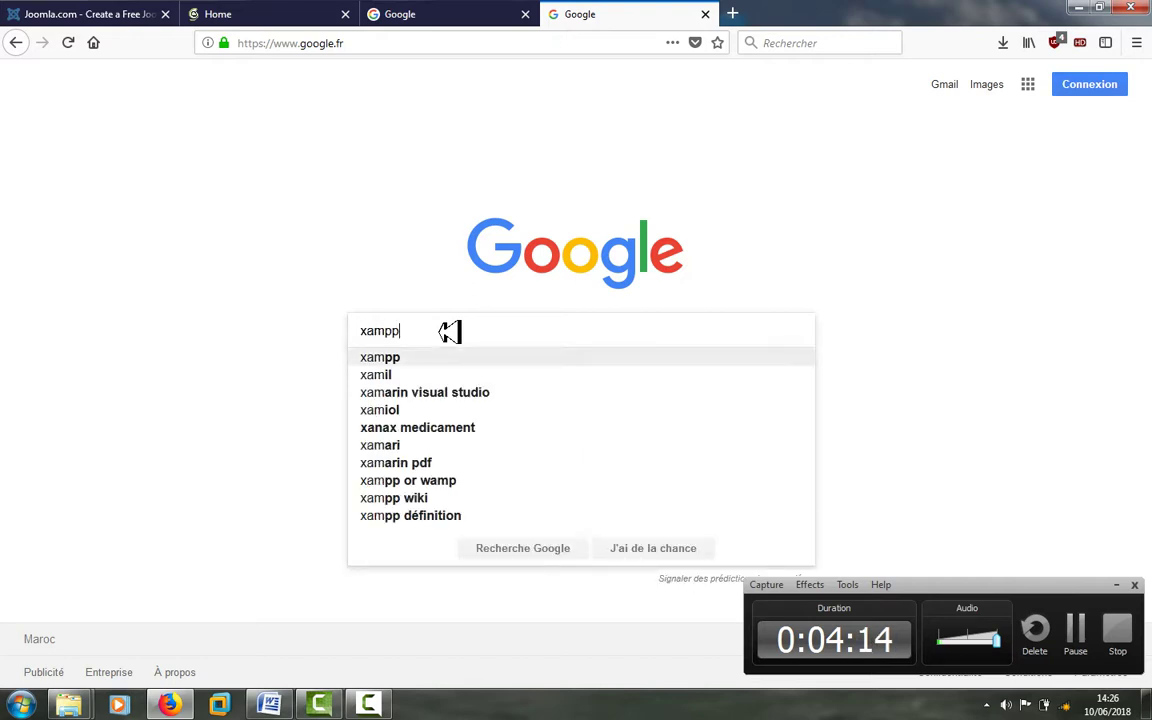
pyautogui.press('Return')
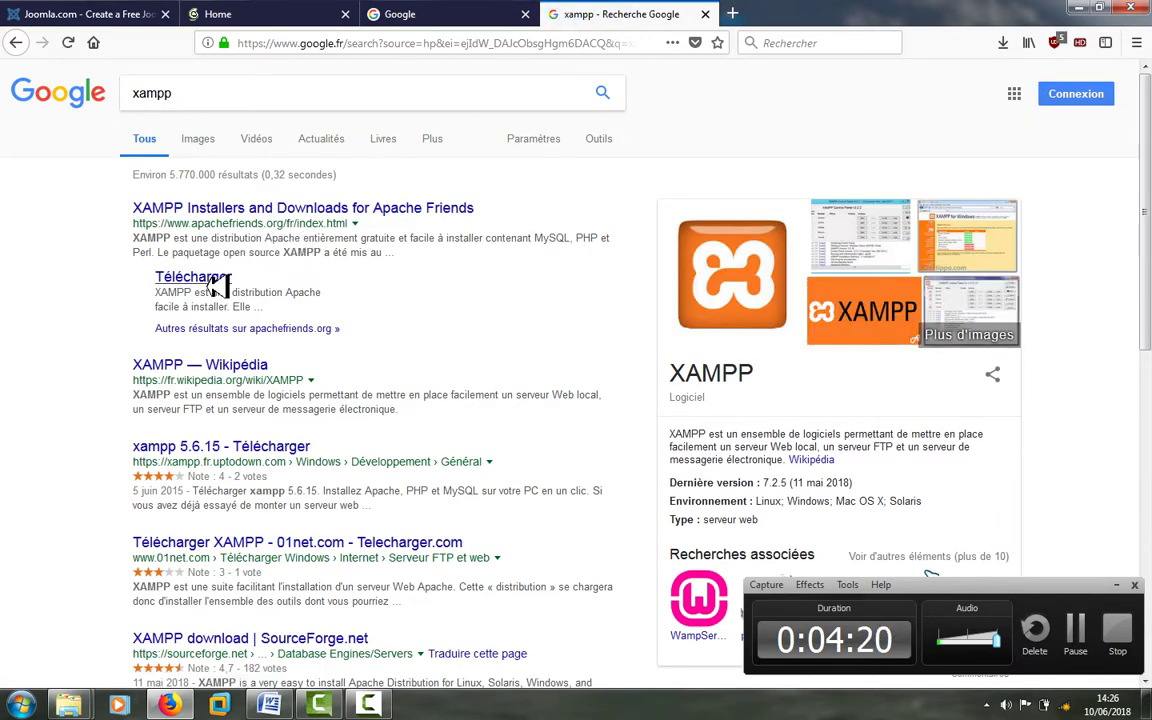
pyautogui.click(226, 207)
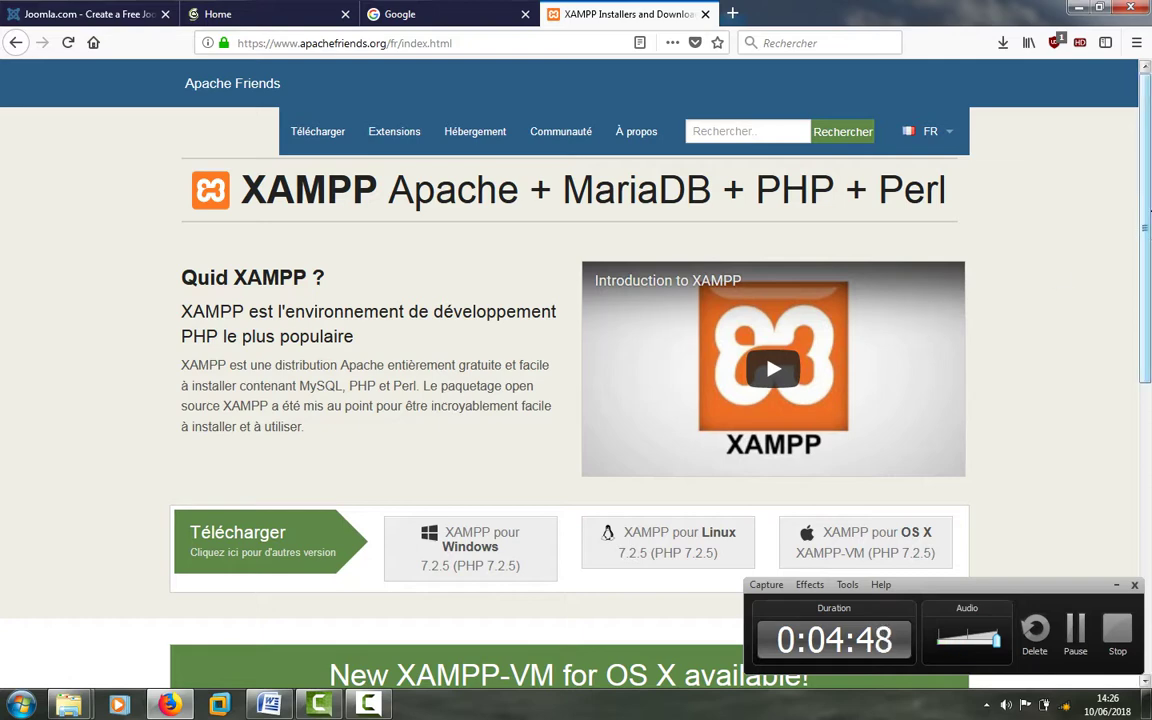
# - Examine the Apache Friends home page, covering the XAMPP introduction, the downloads per operating system and the release news
pyautogui.scroll(-3, 1148, 210)
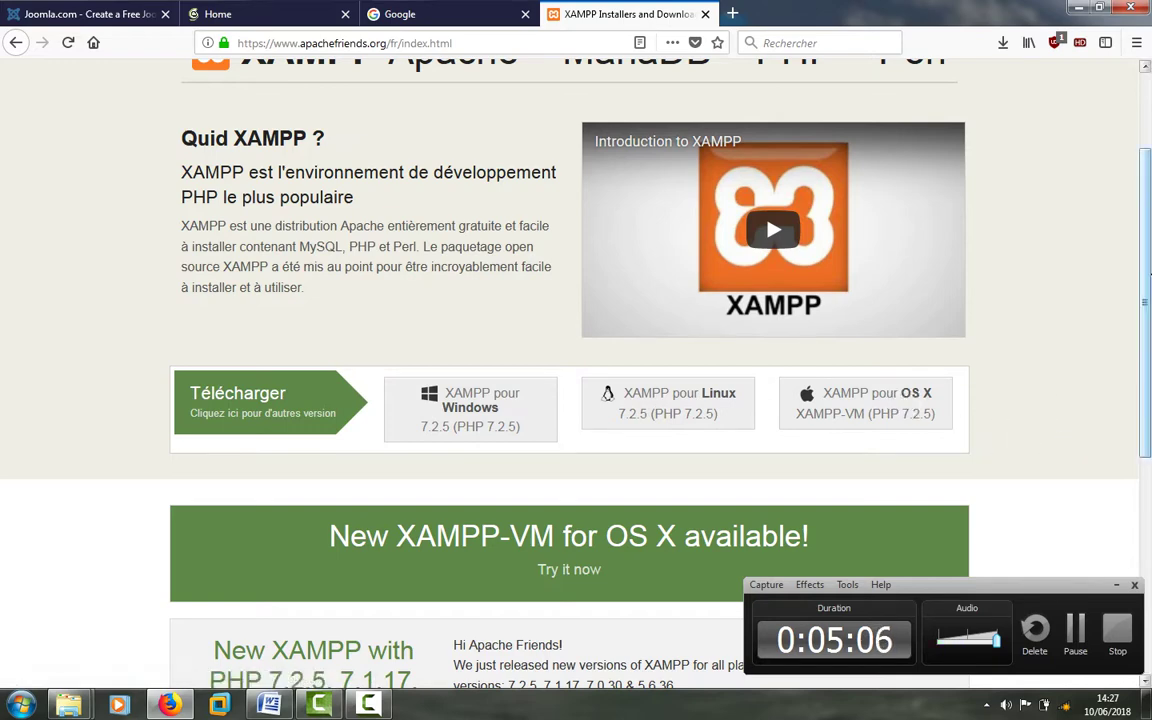
pyautogui.moveTo(1149, 272); pyautogui.dragTo(1149, 404)
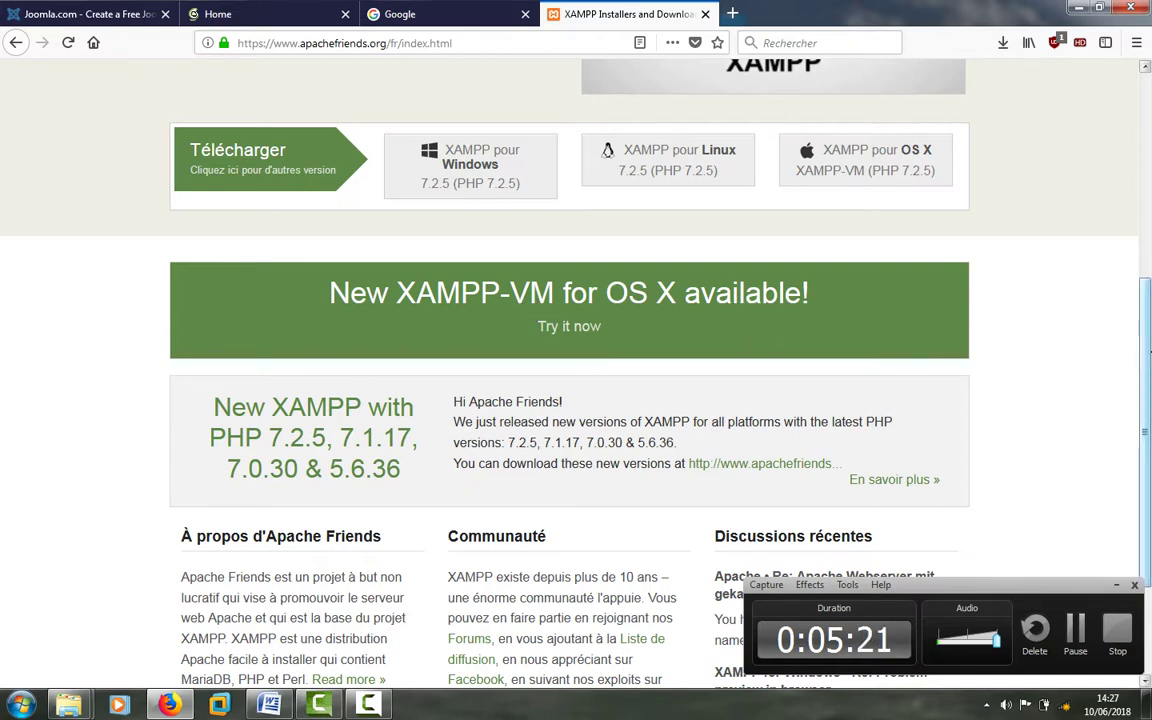
pyautogui.scroll(-3, 1149, 450)
pyautogui.scroll(5, 1150, 478)
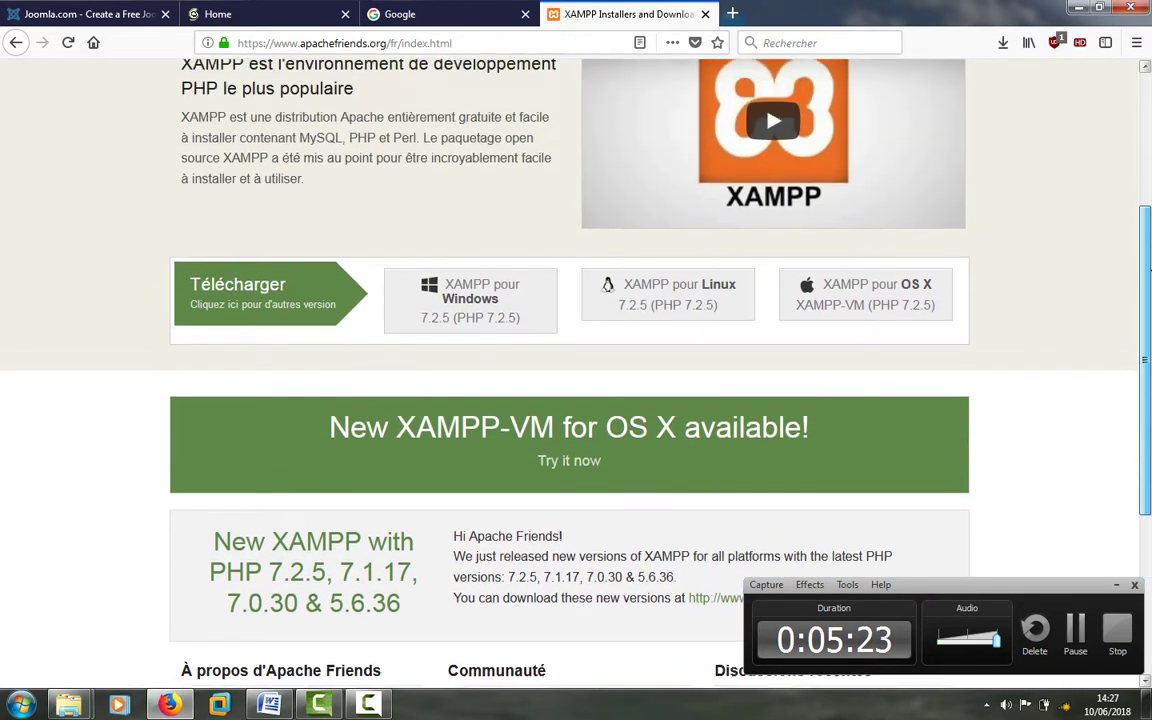
pyautogui.moveTo(1150, 270); pyautogui.dragTo(1149, 181)
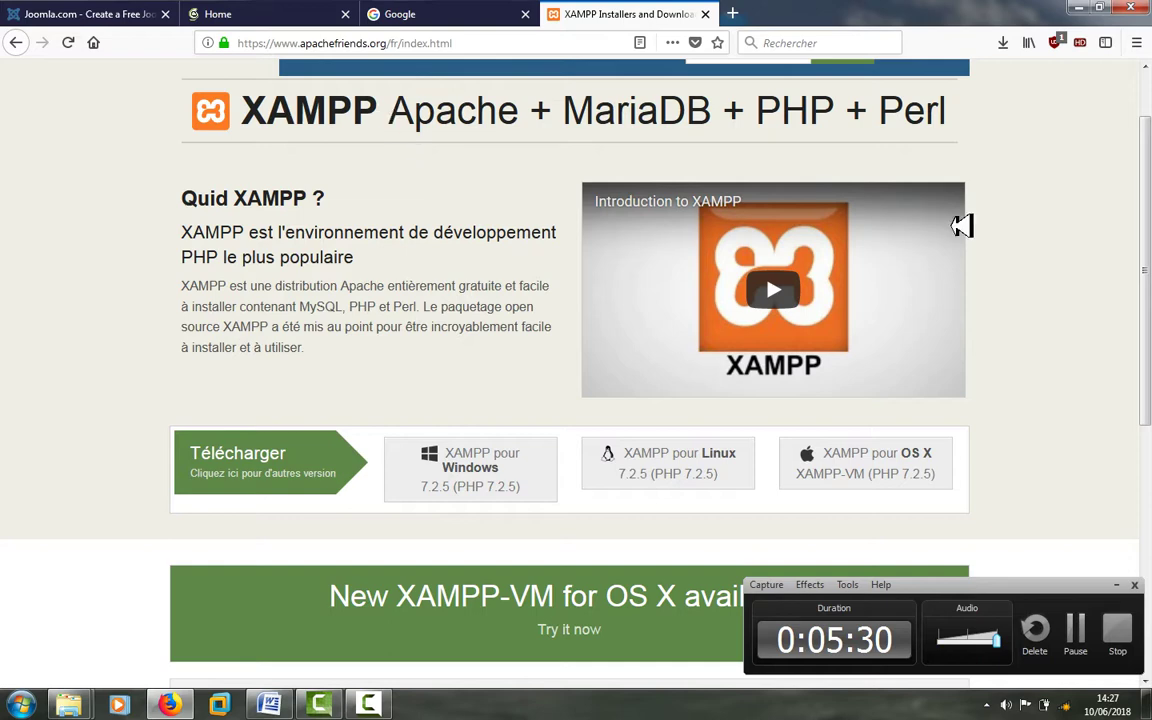
pyautogui.scroll(2, 1147, 272)
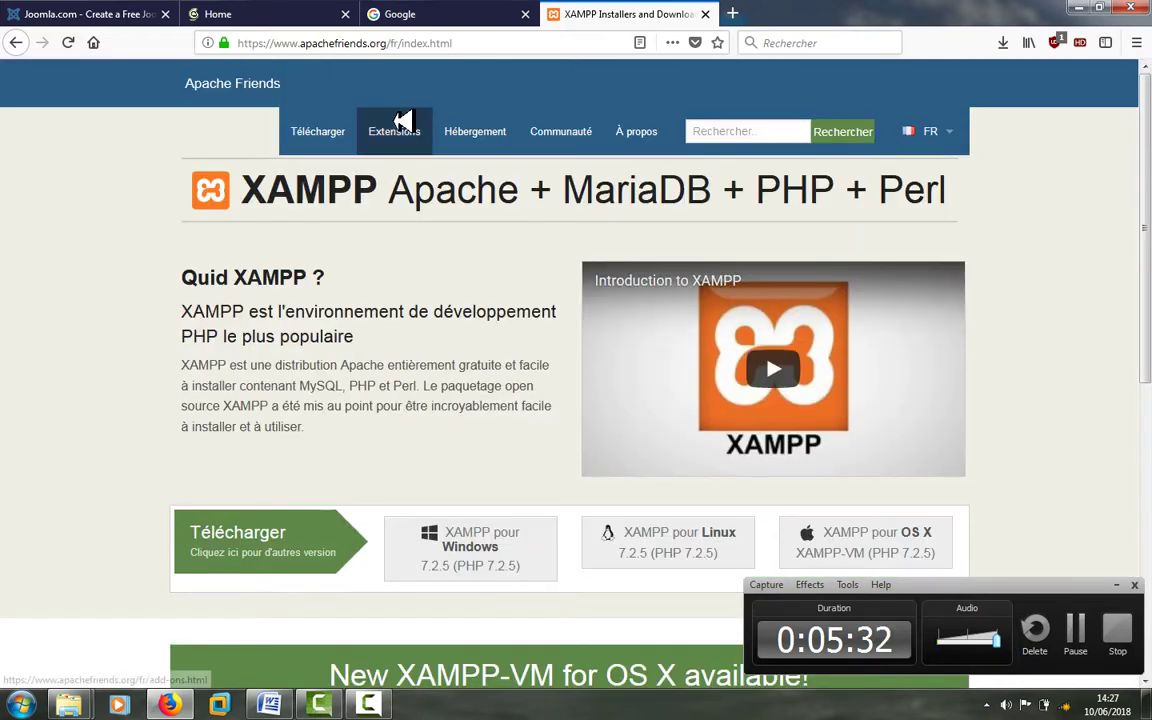
pyautogui.click(25, 40)
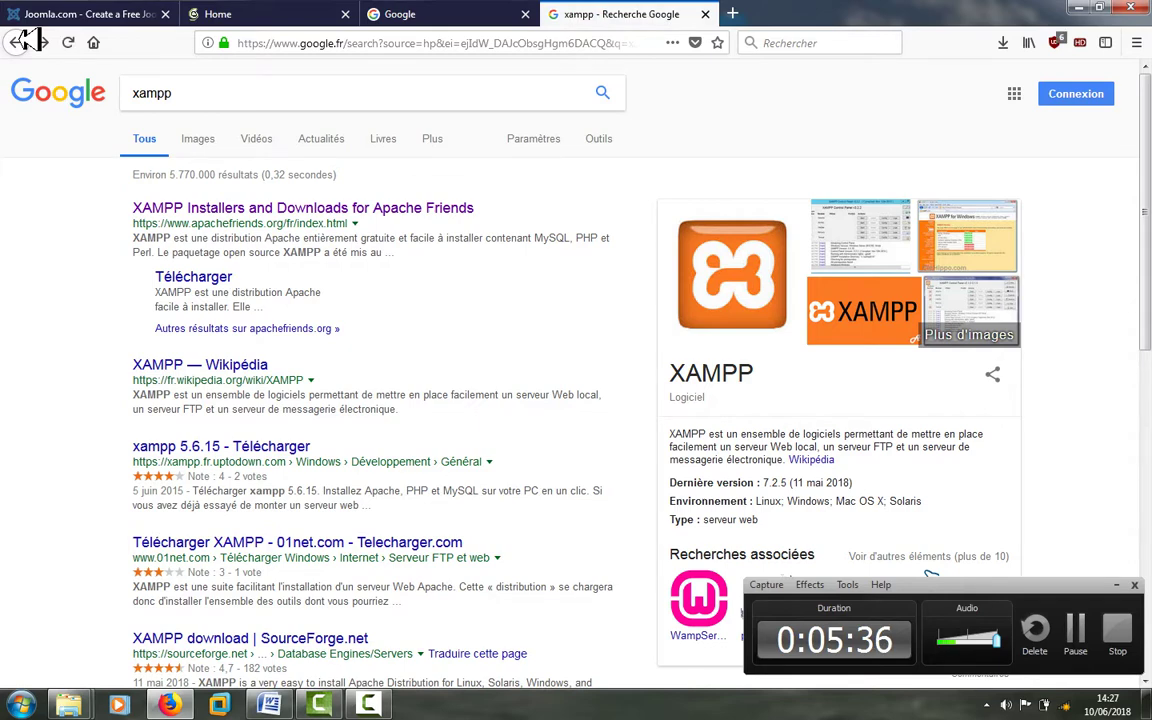
pyautogui.click(25, 40)
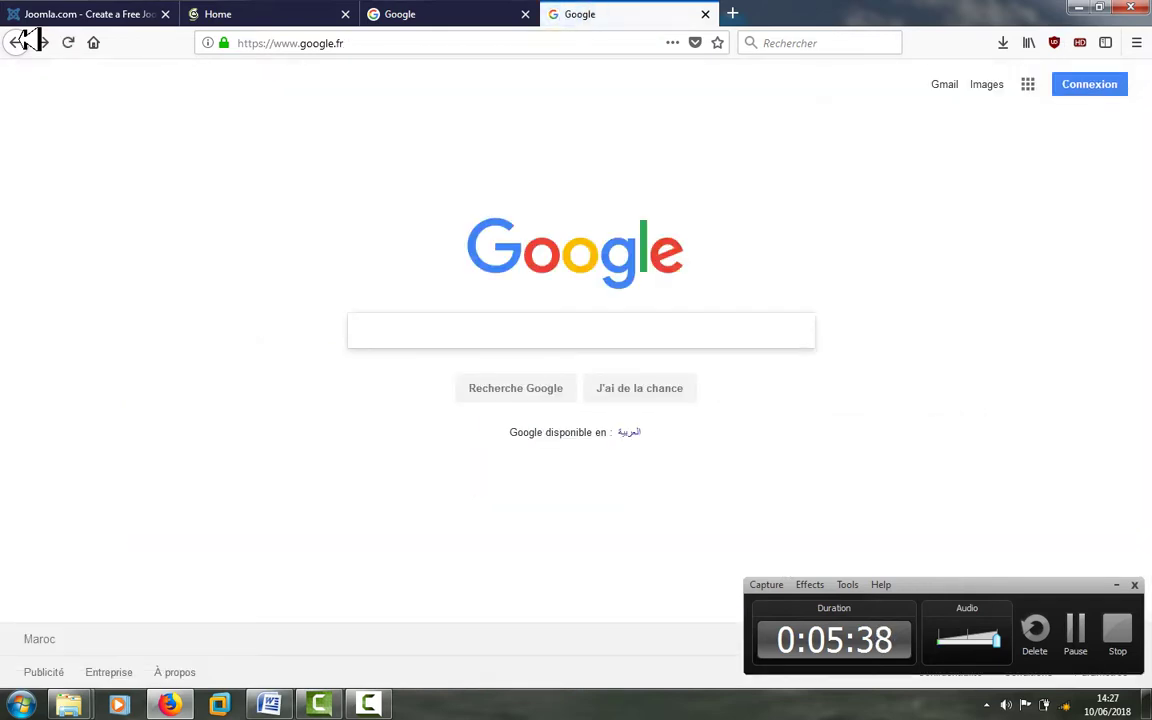
pyautogui.write('wamp')
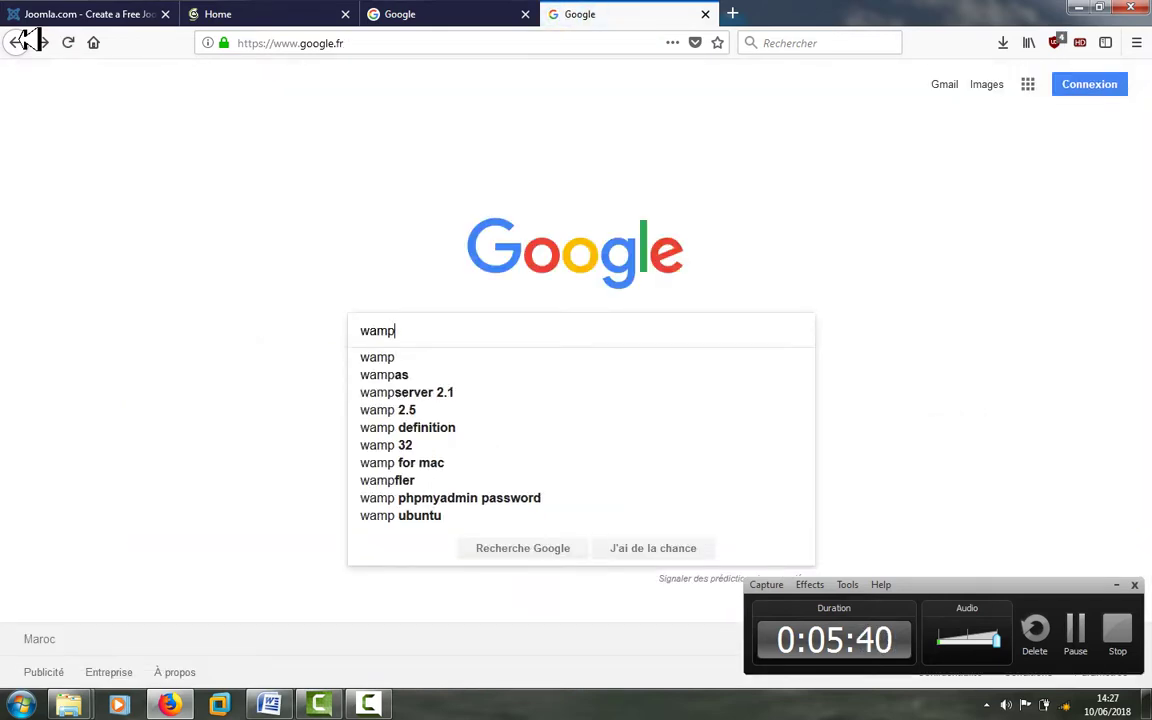
pyautogui.press('Down')
pyautogui.press('Down')
pyautogui.press('Down')
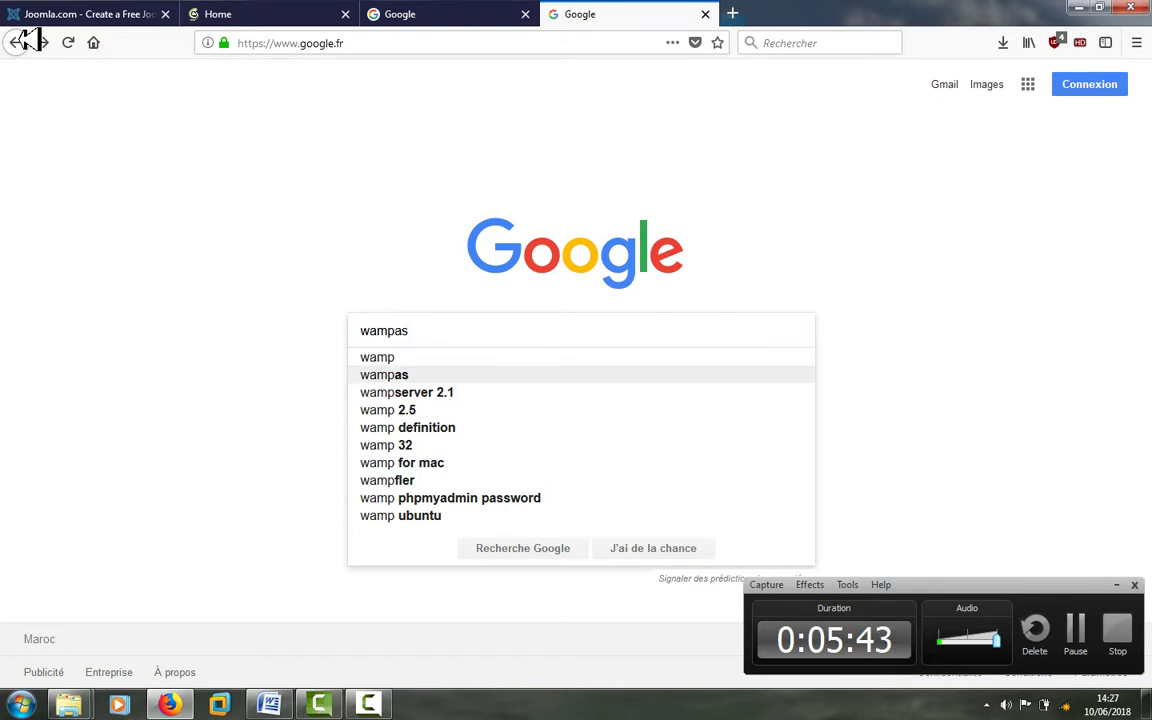
pyautogui.press('Return')
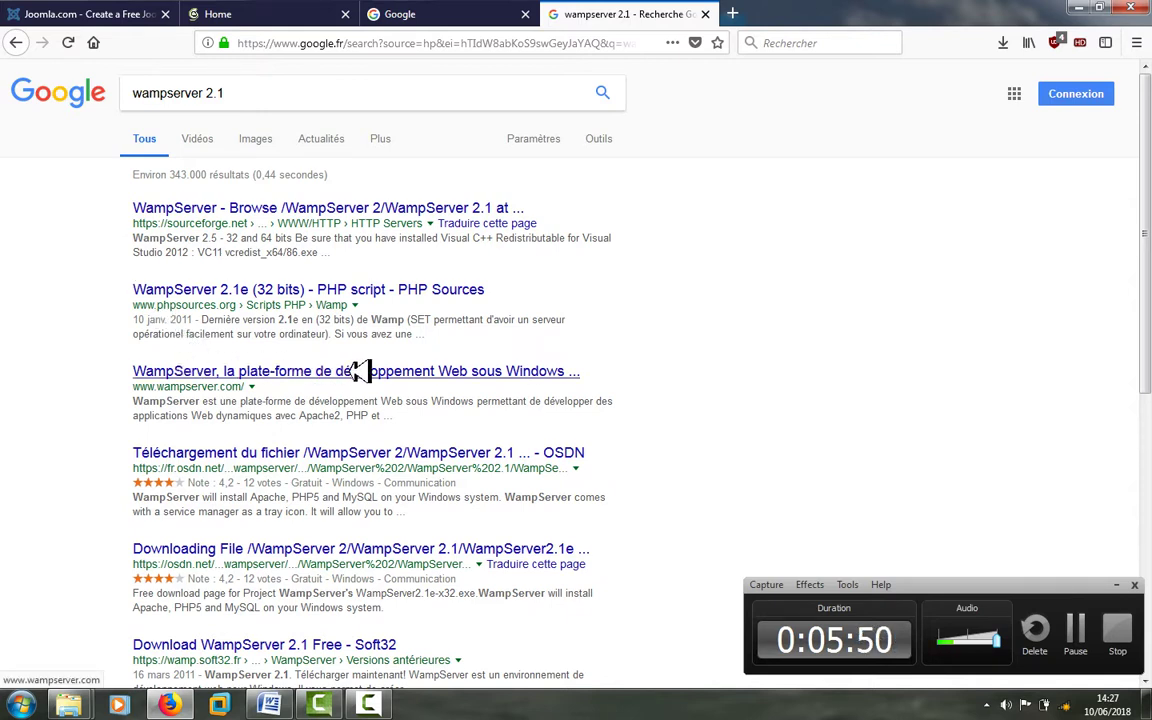
pyautogui.click(430, 370)
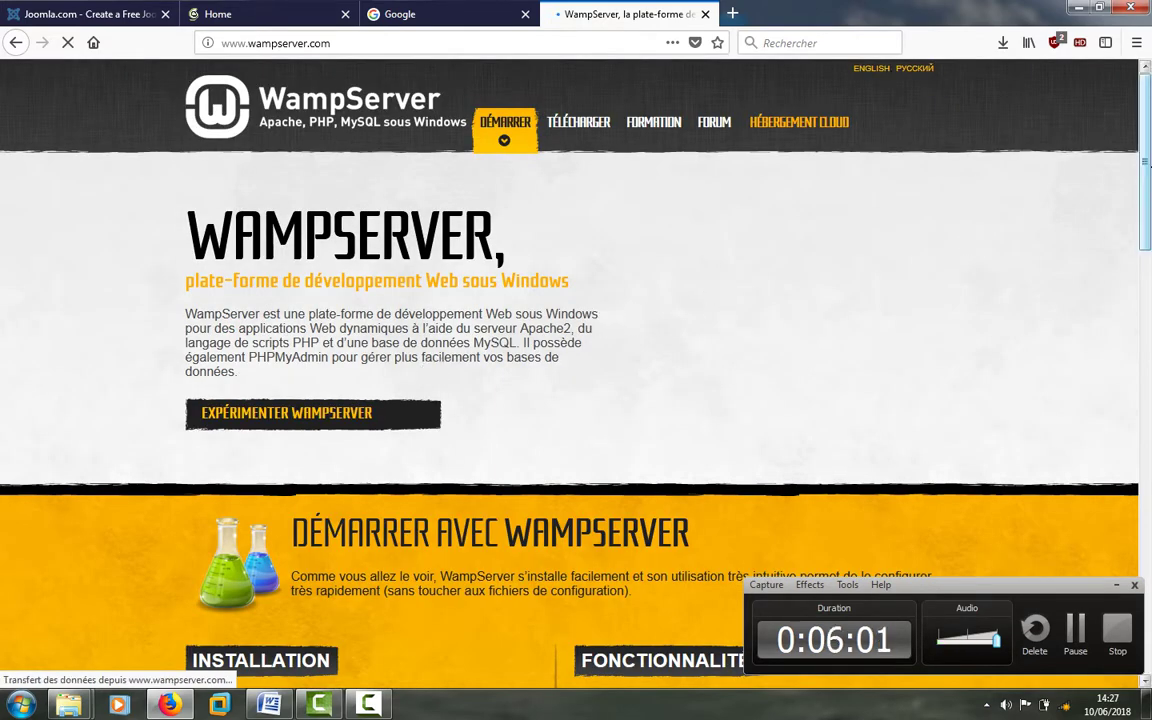
# - Examine the WampServer page's installation instructions, feature list and Téléchargements section
pyautogui.moveTo(1148, 158); pyautogui.dragTo(1148, 245)
pyautogui.scroll(-1, 262, 380)
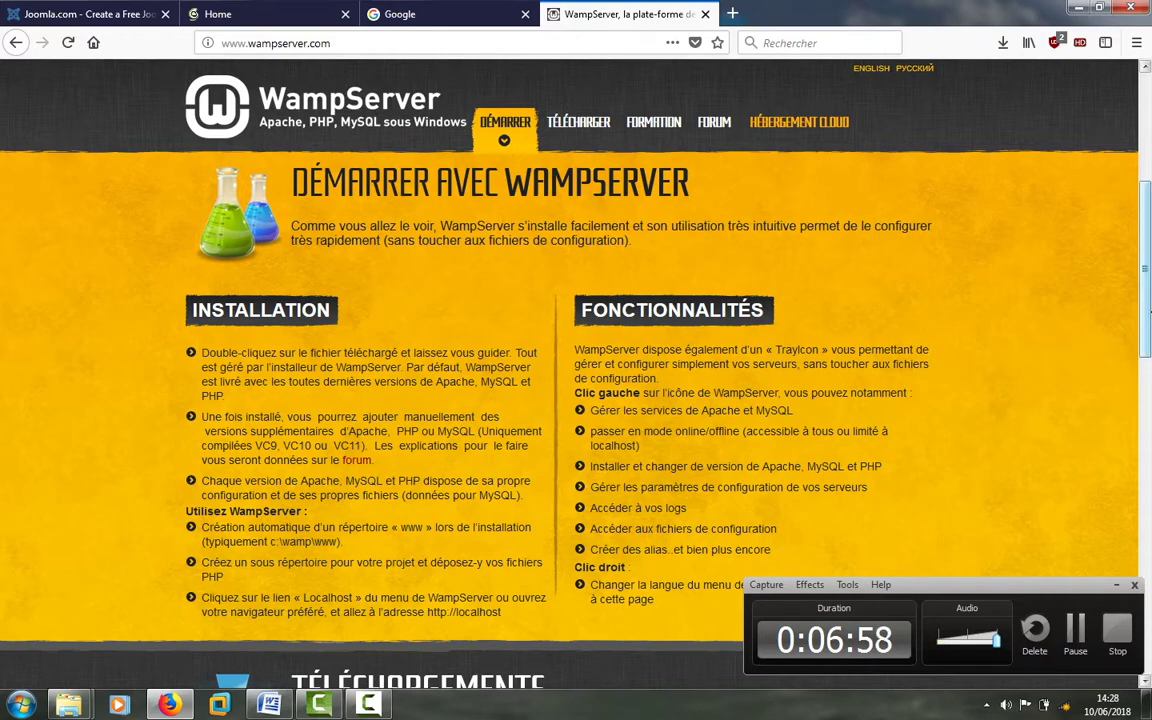
pyautogui.moveTo(1149, 312); pyautogui.dragTo(1149, 461)
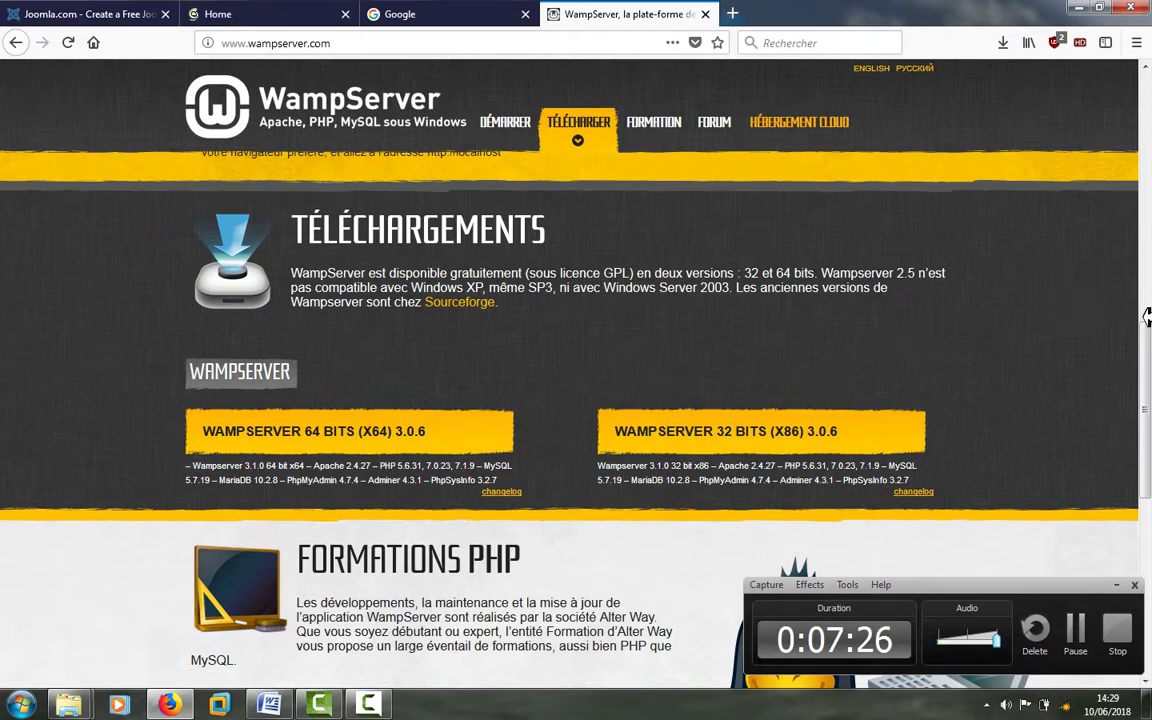
pyautogui.moveTo(1147, 316); pyautogui.dragTo(1148, 398)
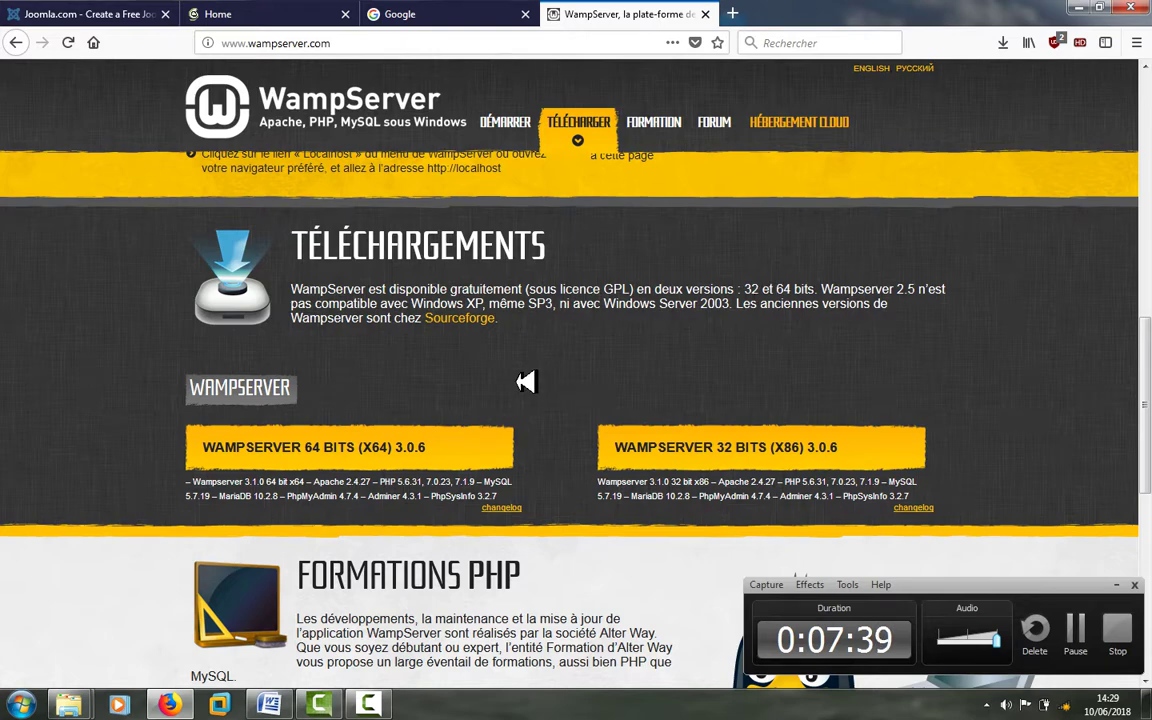
# - Open the WampServer 64 bits (x64) 3.0.6 download form, review its fields and ATTENTION notes, and close it unfilled
pyautogui.click(441, 441)
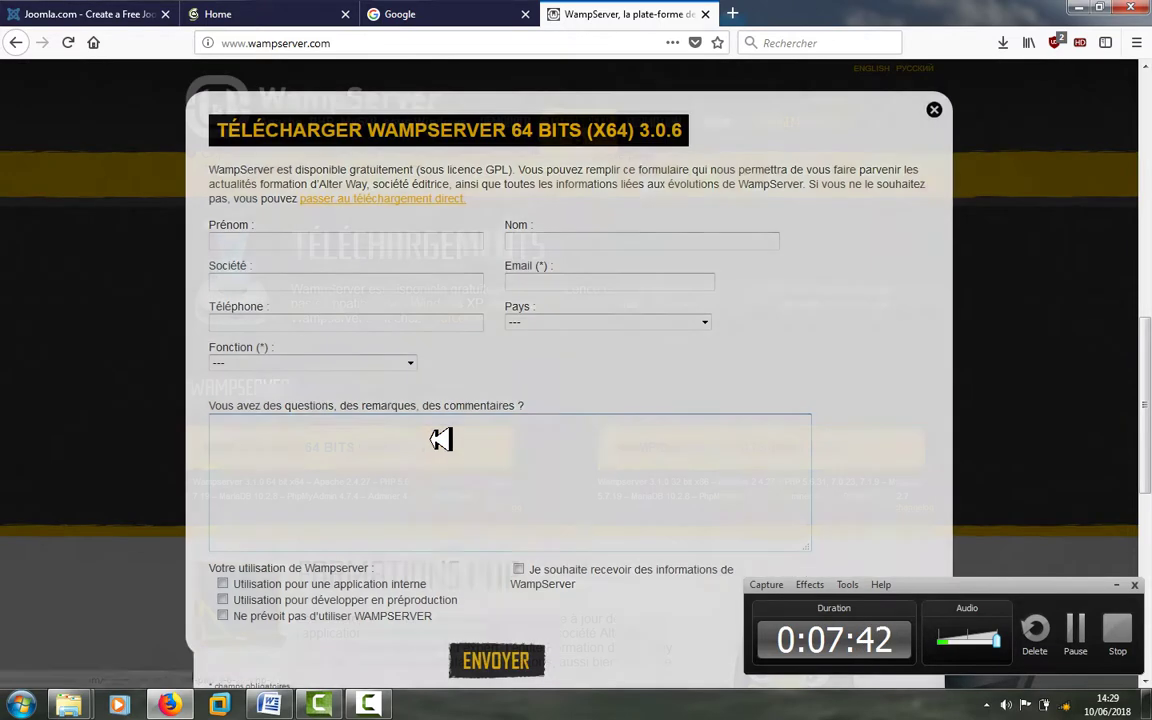
pyautogui.click(311, 241)
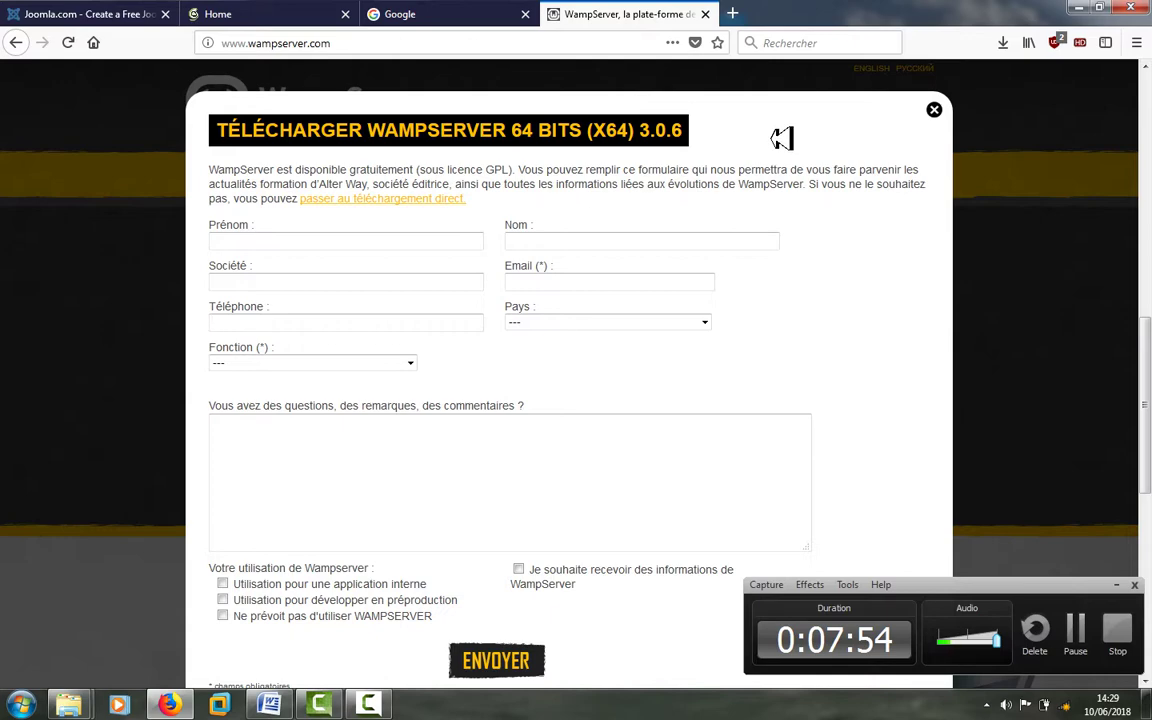
pyautogui.scroll(-2, 1149, 482)
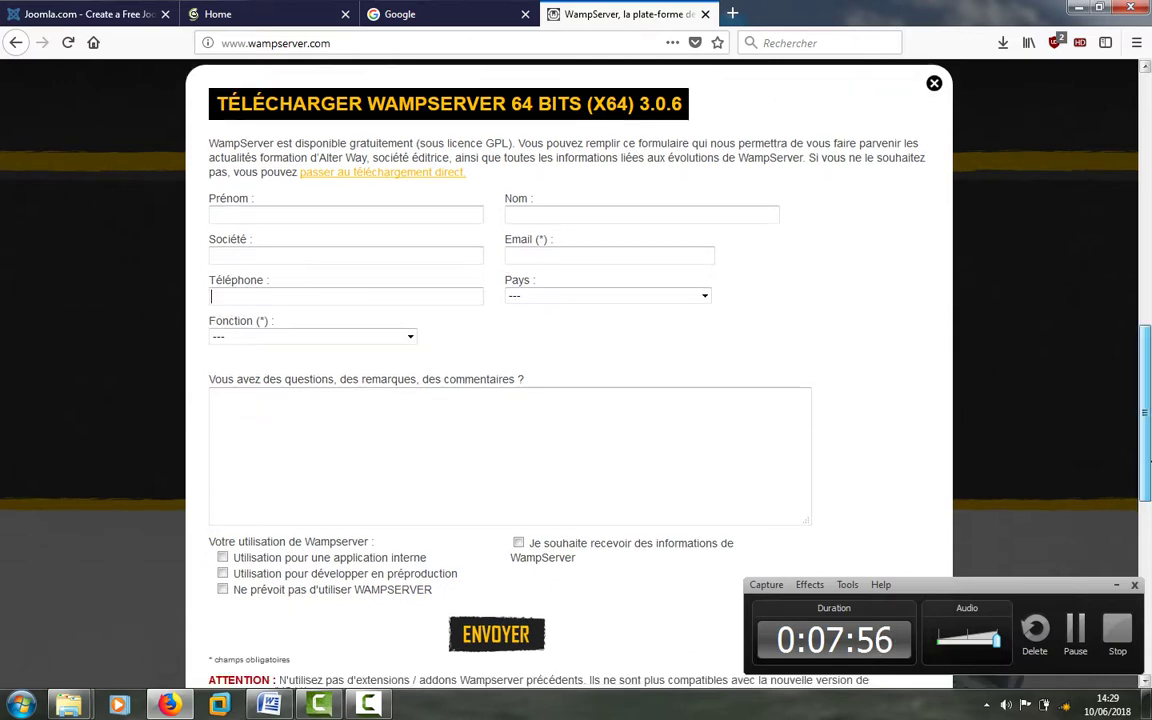
pyautogui.scroll(-2, 1149, 482)
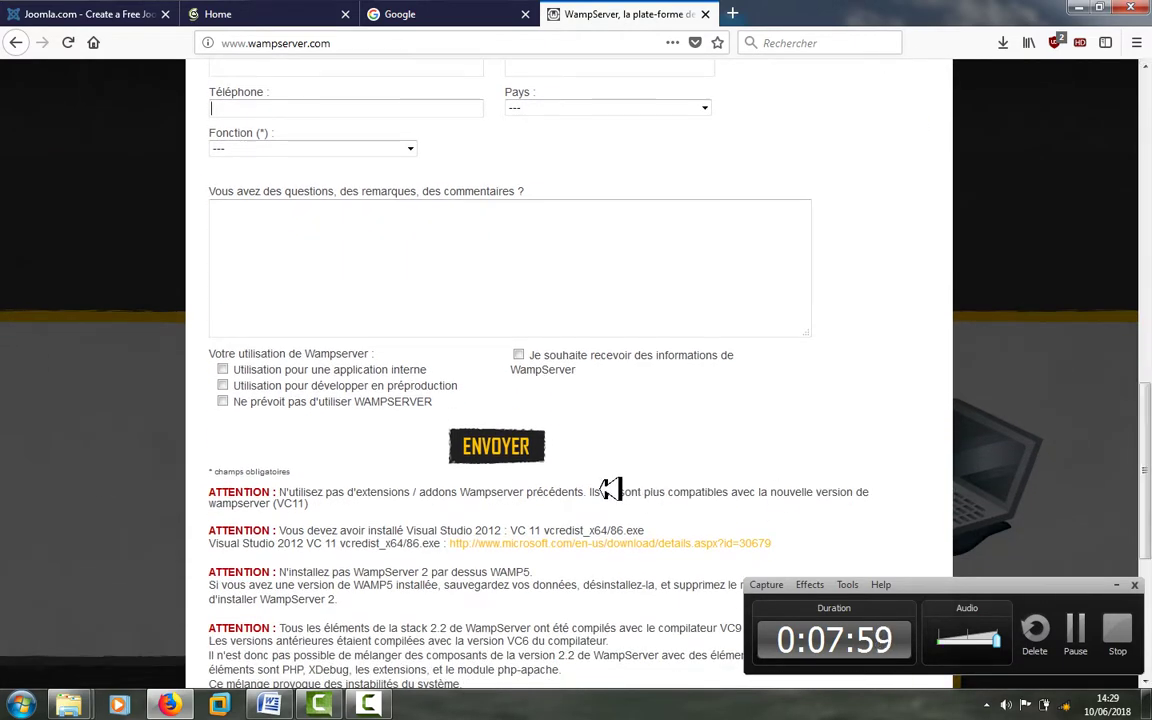
pyautogui.scroll(-3, 1149, 397)
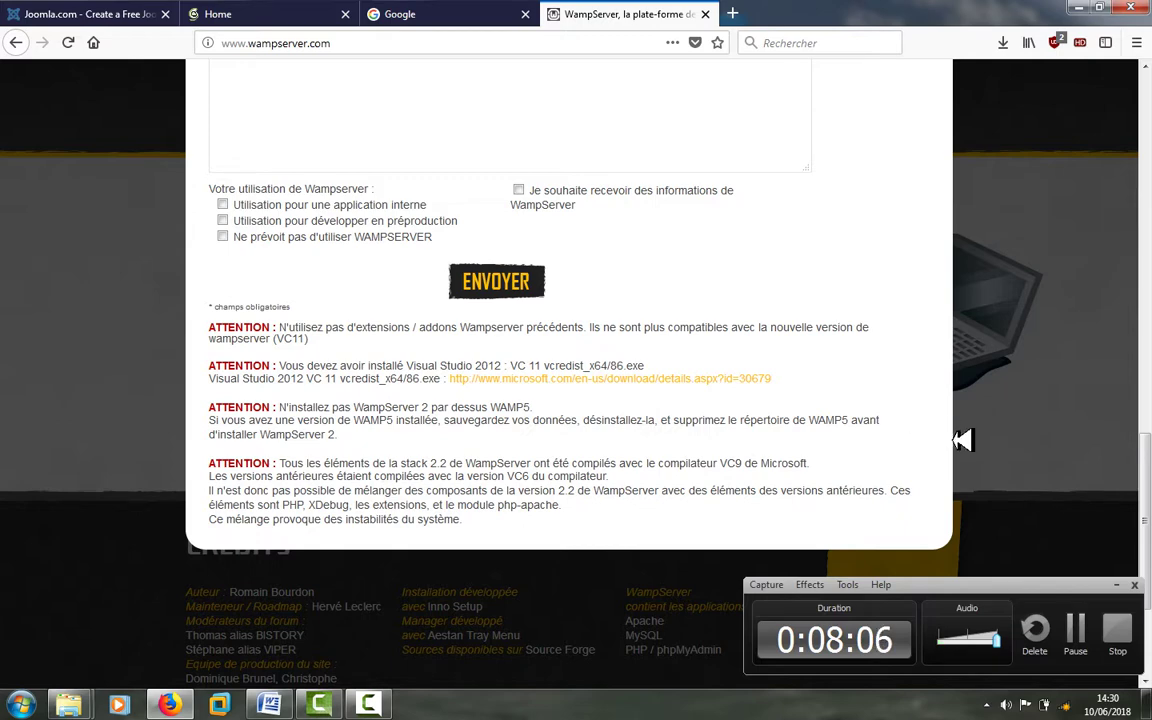
pyautogui.moveTo(1146, 482); pyautogui.dragTo(1150, 325)
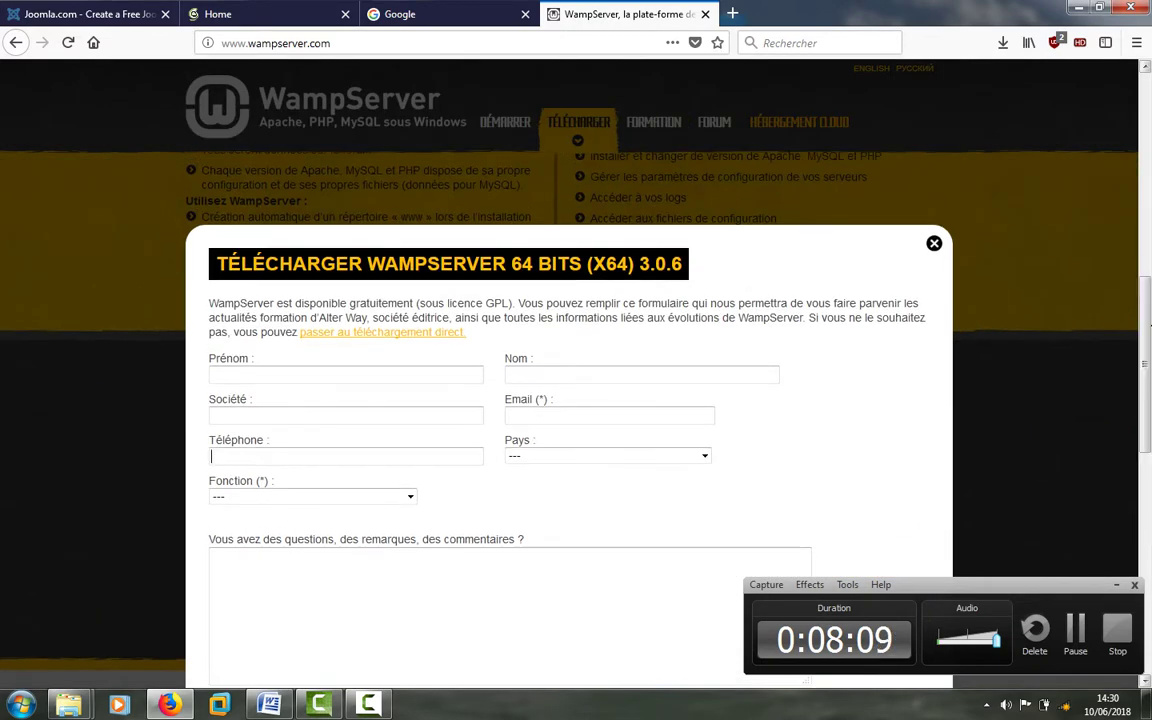
pyautogui.click(938, 242)
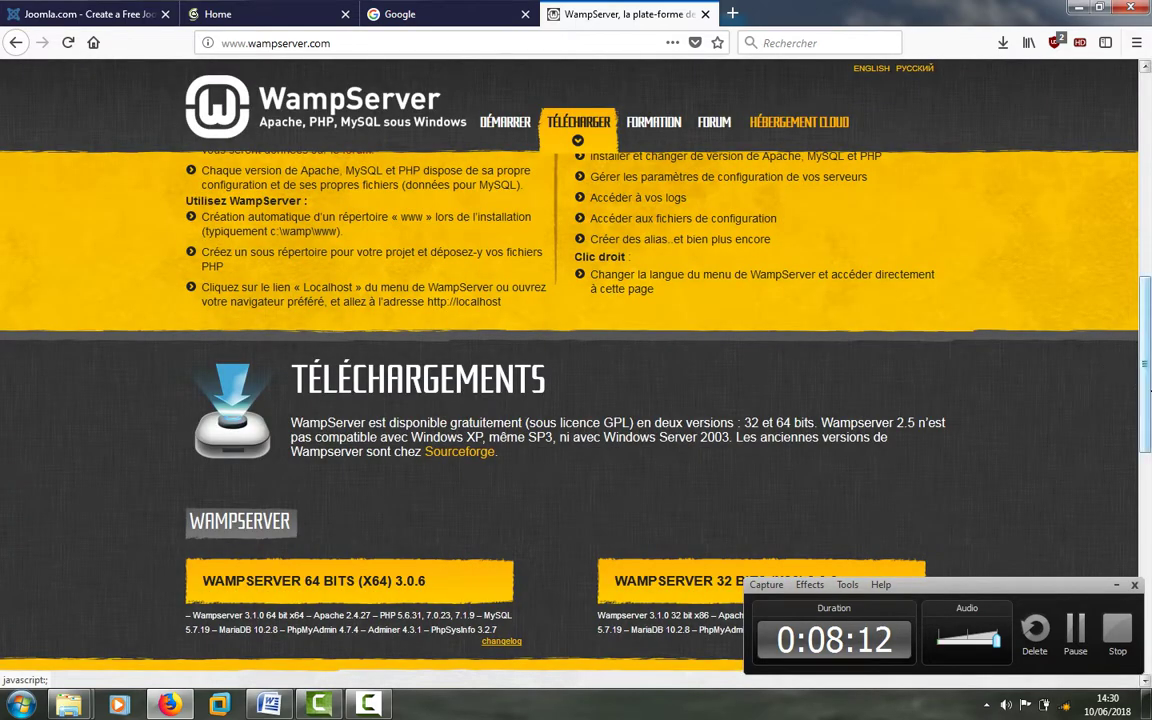
# - Revisit the Télécharger section of the WampServer site and return to the start of the page
pyautogui.moveTo(1150, 400); pyautogui.dragTo(1150, 255)
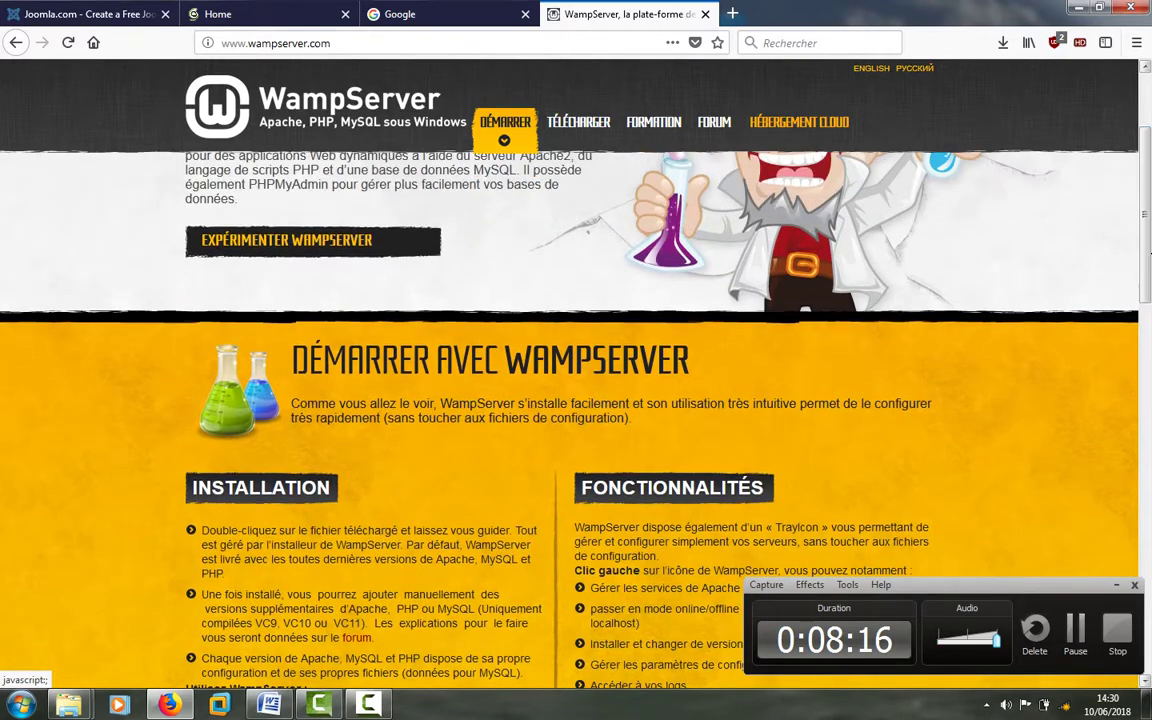
pyautogui.click(582, 121)
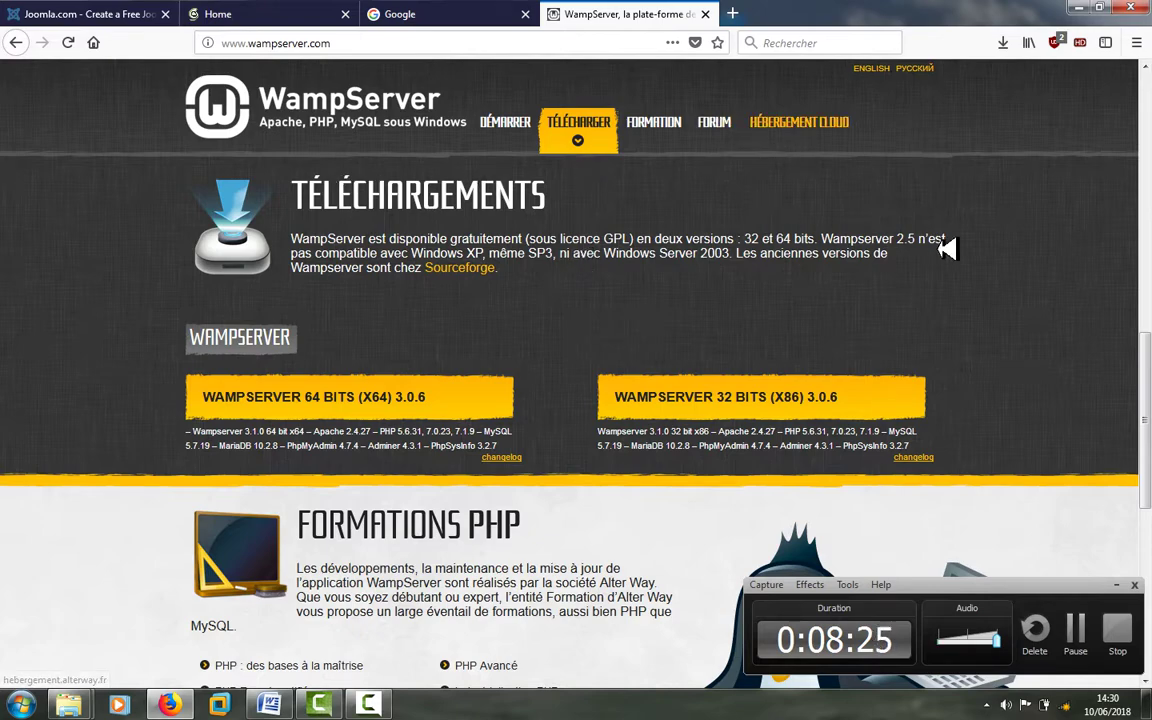
pyautogui.moveTo(1147, 361); pyautogui.dragTo(1148, 100)
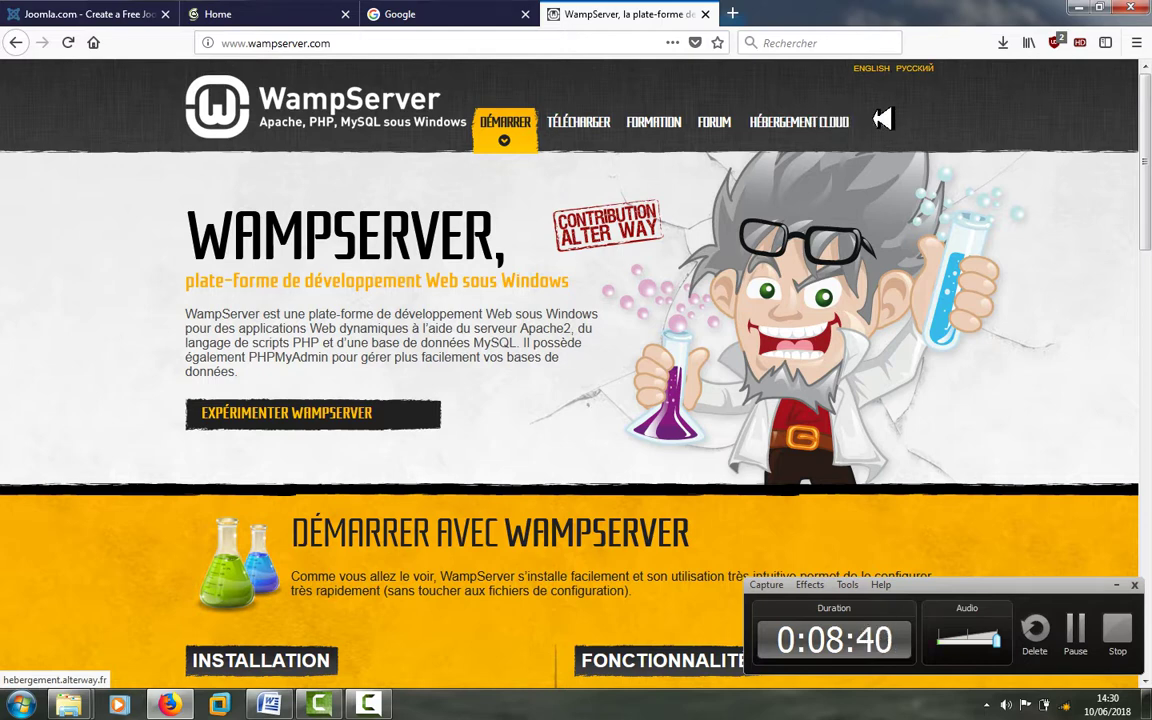
# - Open the Hébergement Cloud link and examine the Alter Way hosting home page down to the client logos and footer
pyautogui.click(833, 121)
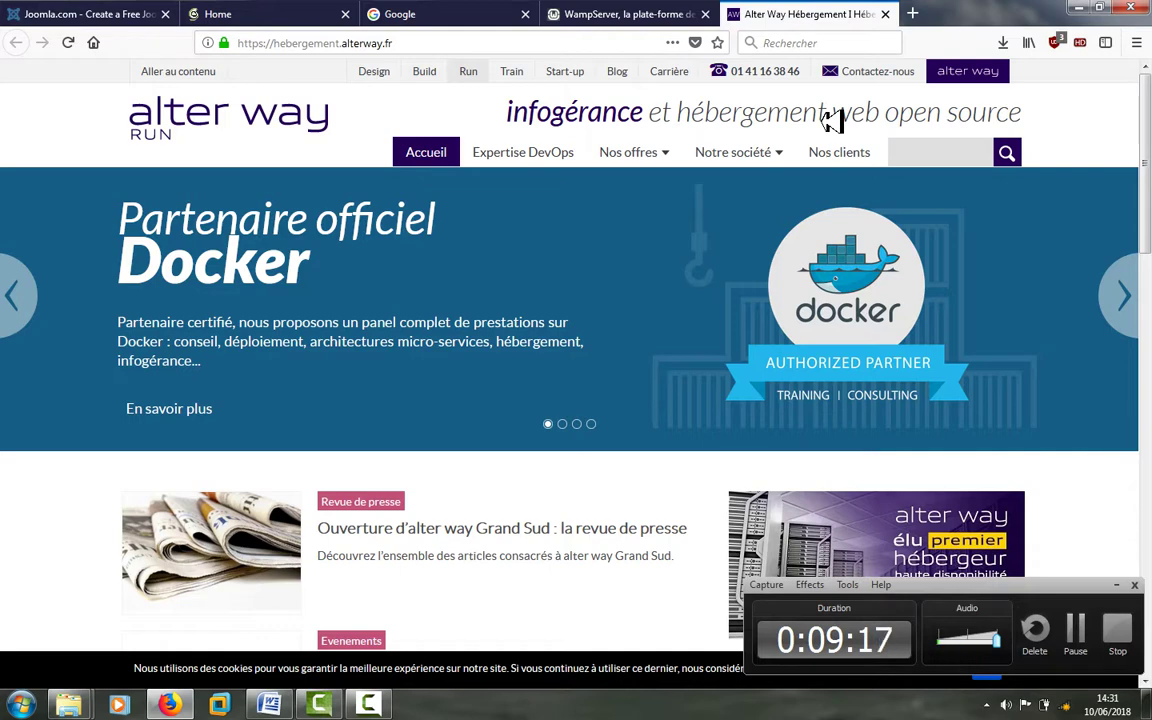
pyautogui.scroll(-1, 832, 121)
pyautogui.scroll(1, 832, 121)
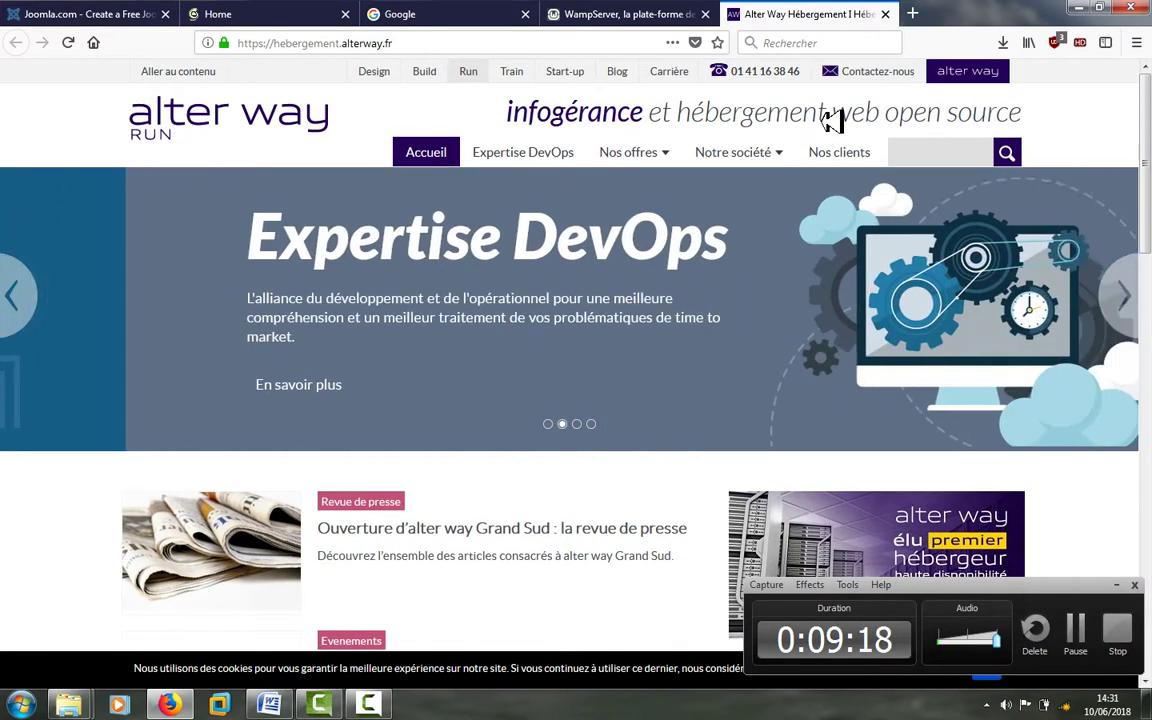
pyautogui.scroll(-7, 832, 121)
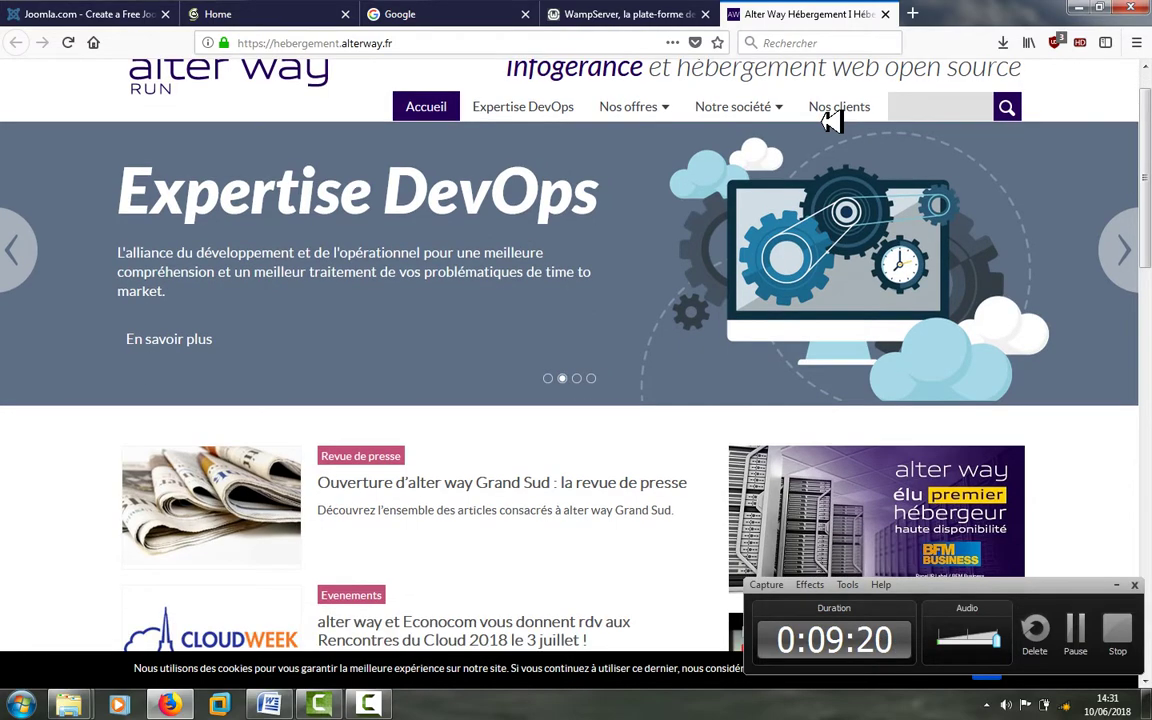
pyautogui.scroll(-3, 832, 121)
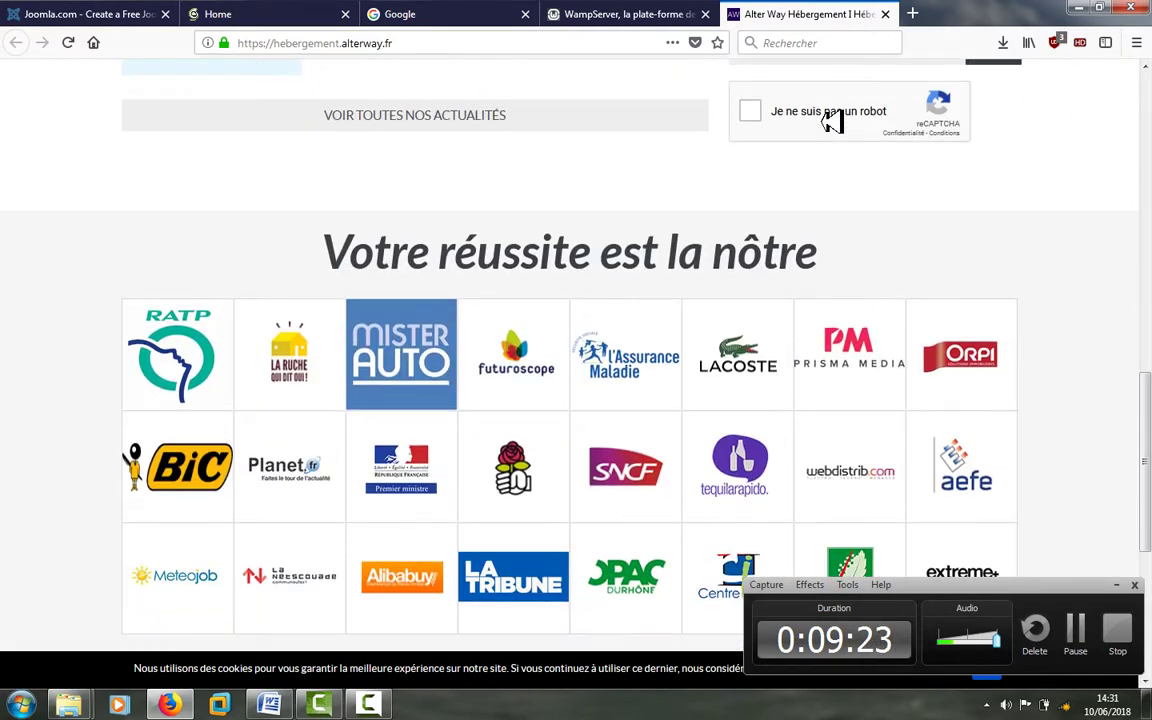
pyautogui.scroll(-3, 832, 121)
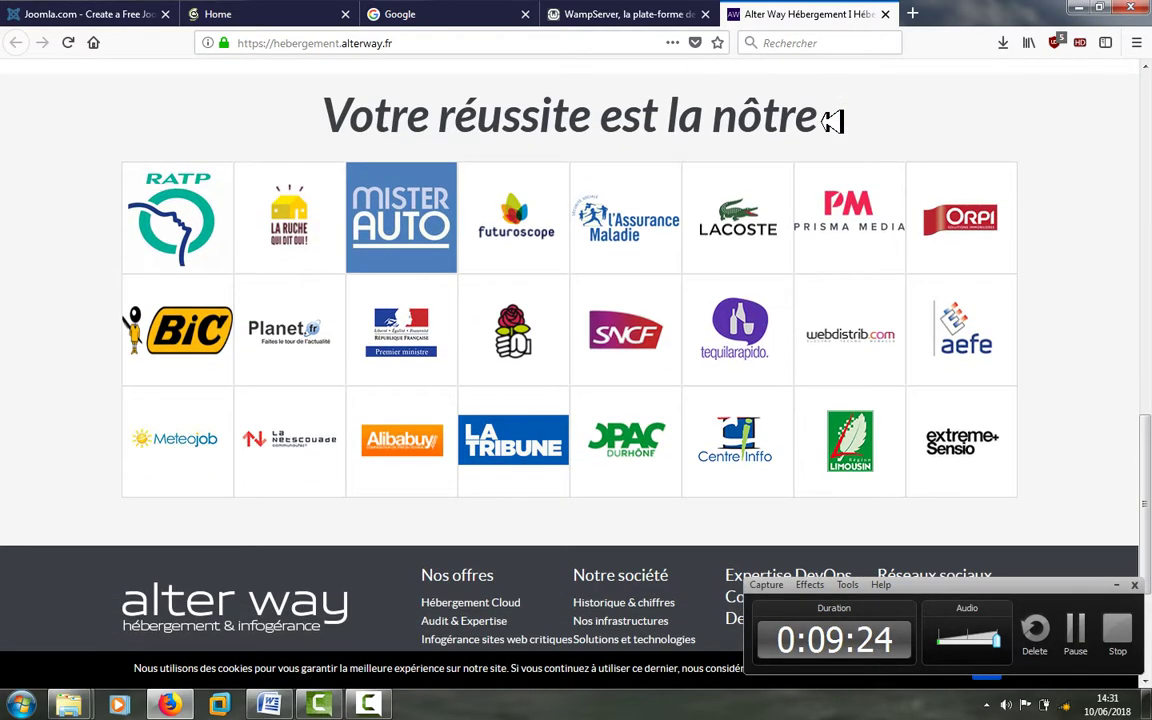
# - Return to the start of the Alter Way hosting page and close it to get back to the WampServer site
pyautogui.scroll(15, 832, 121)
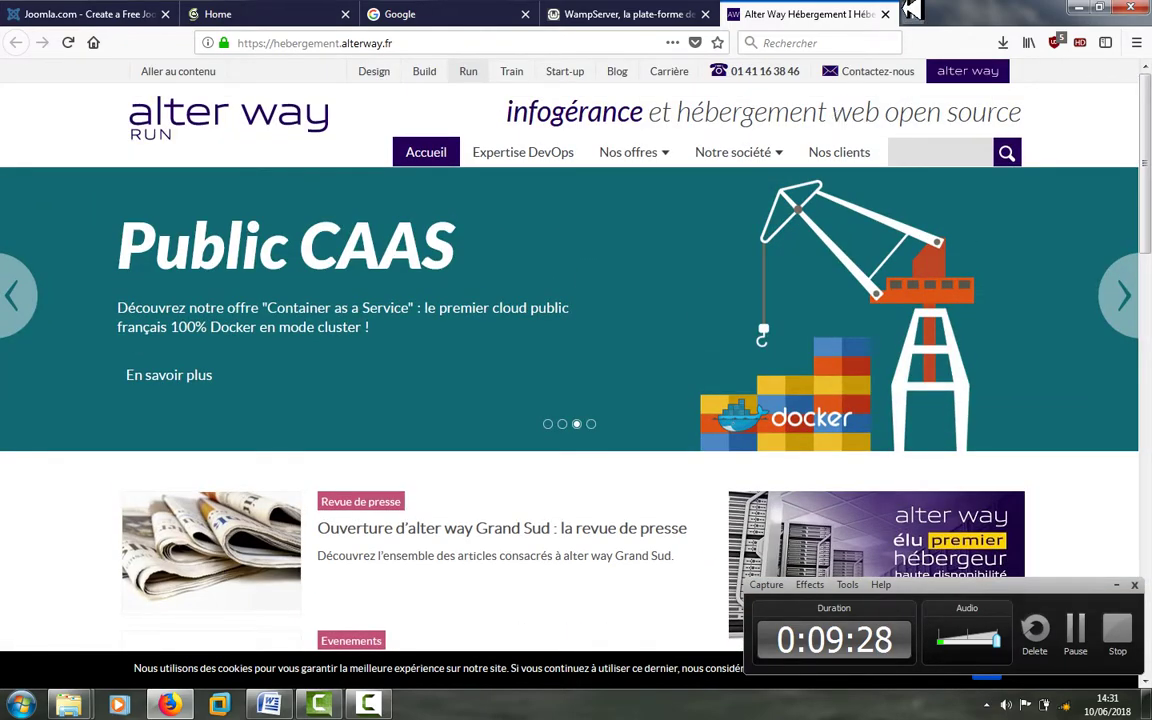
pyautogui.click(886, 14)
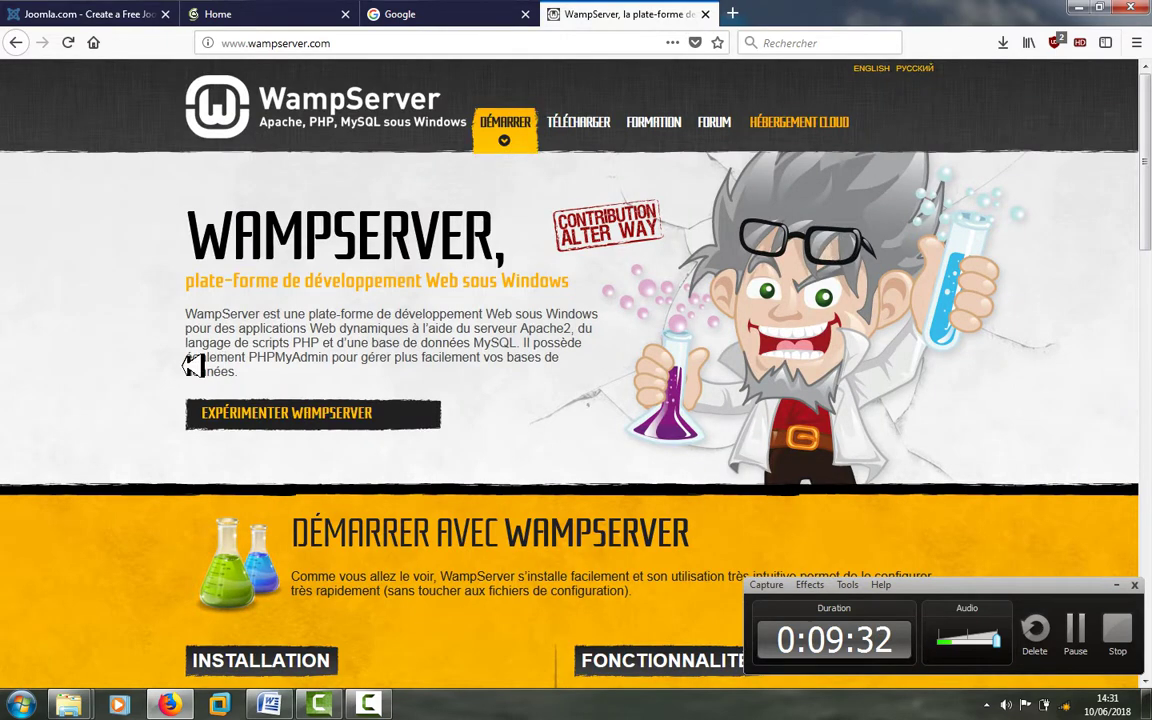
# - Look through the full list of installed programs for the WampServer and XAMPP folders, and close the list
pyautogui.click(30, 690)
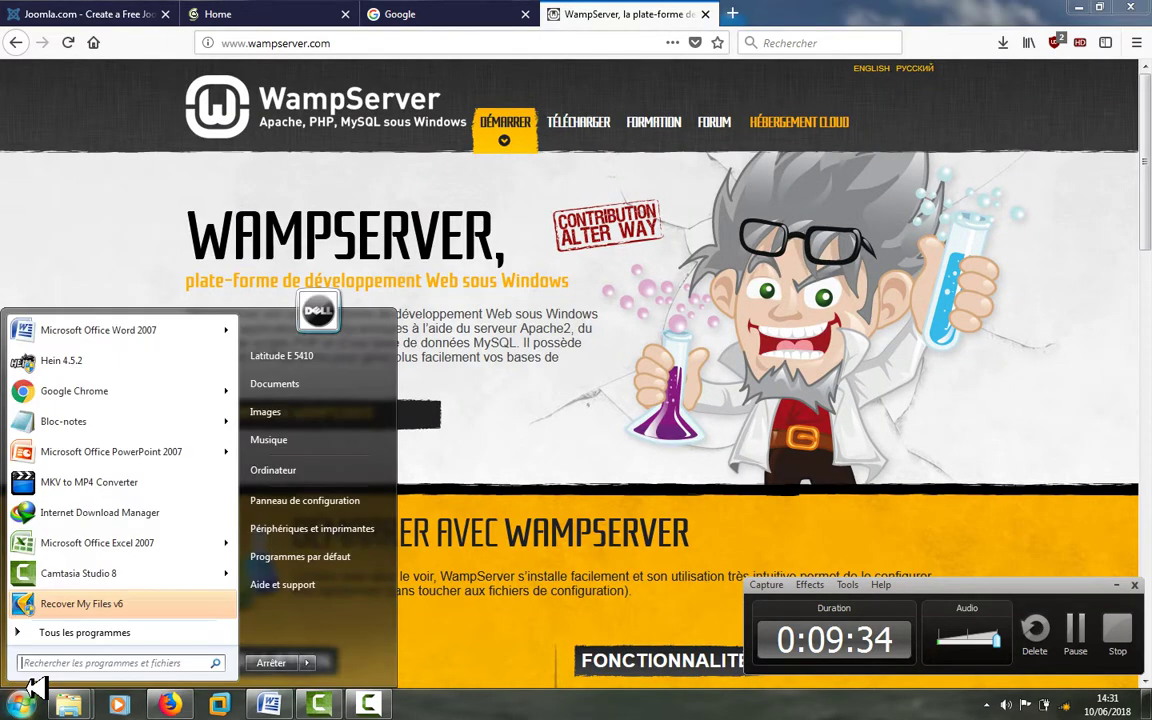
pyautogui.click(118, 632)
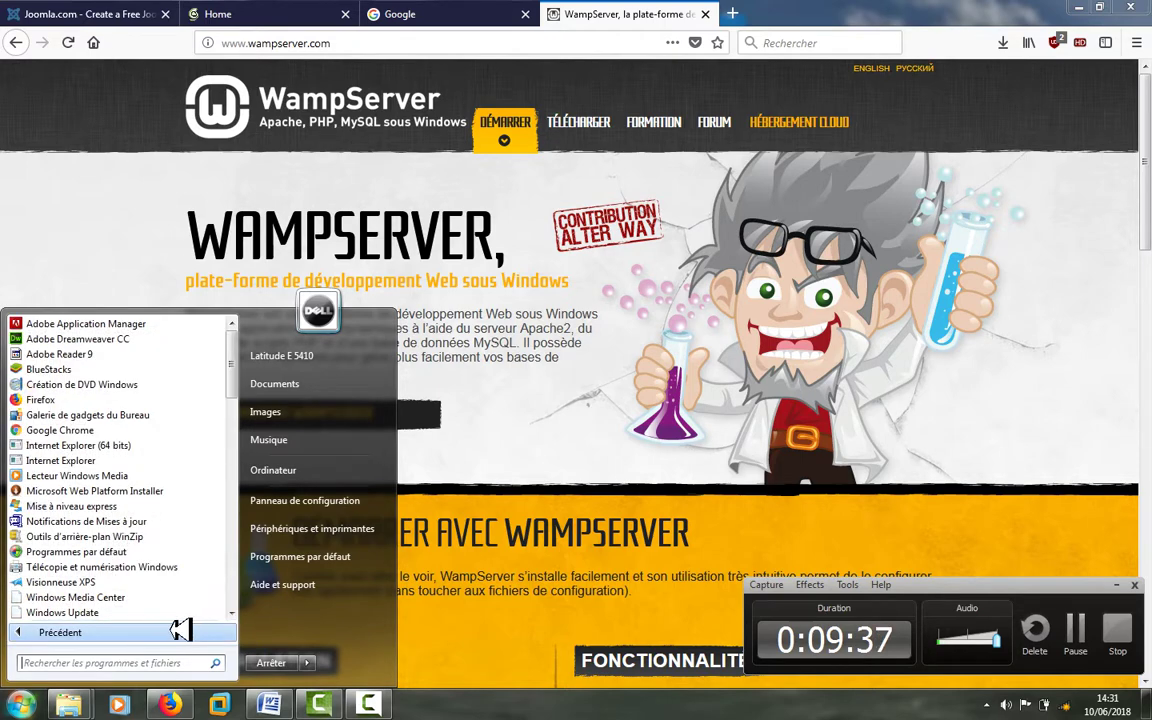
pyautogui.scroll(-7, 232, 610)
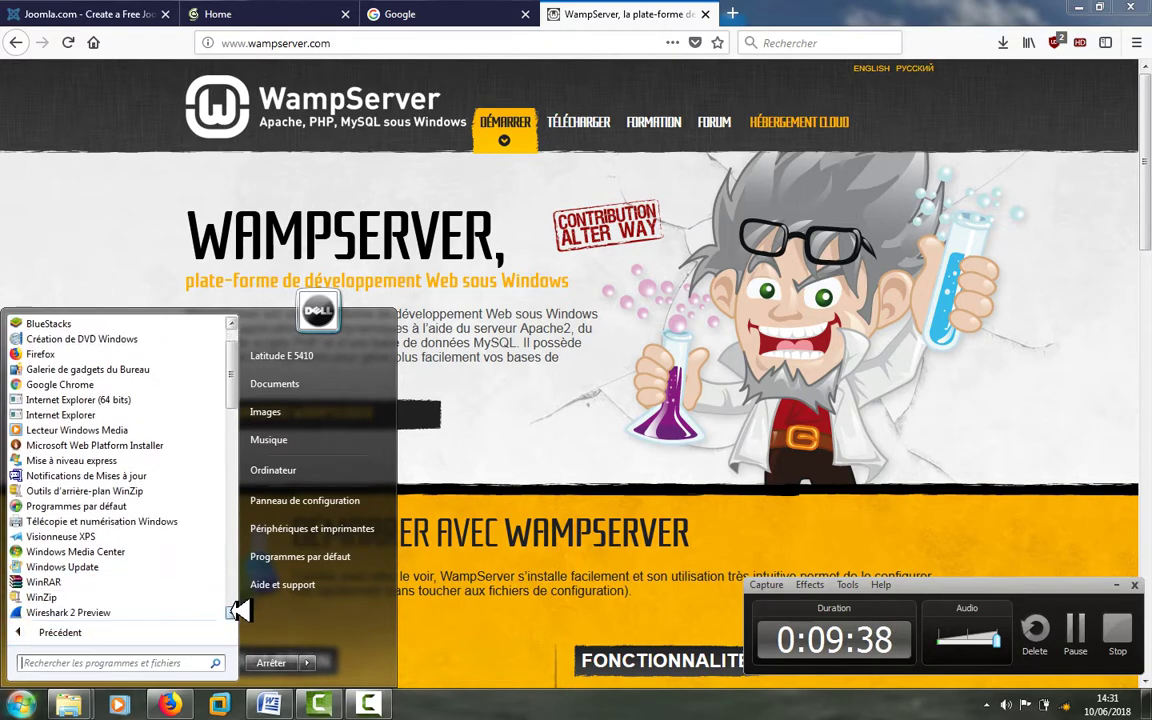
pyautogui.scroll(-8, 240, 610)
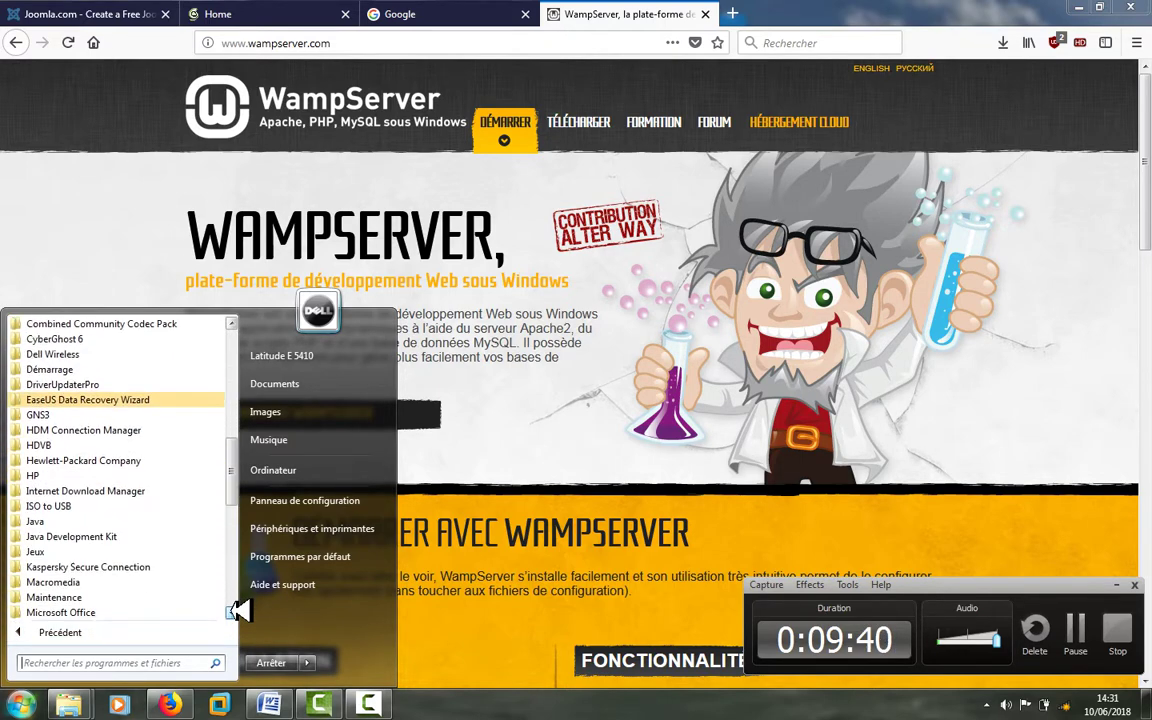
pyautogui.scroll(-5, 240, 610)
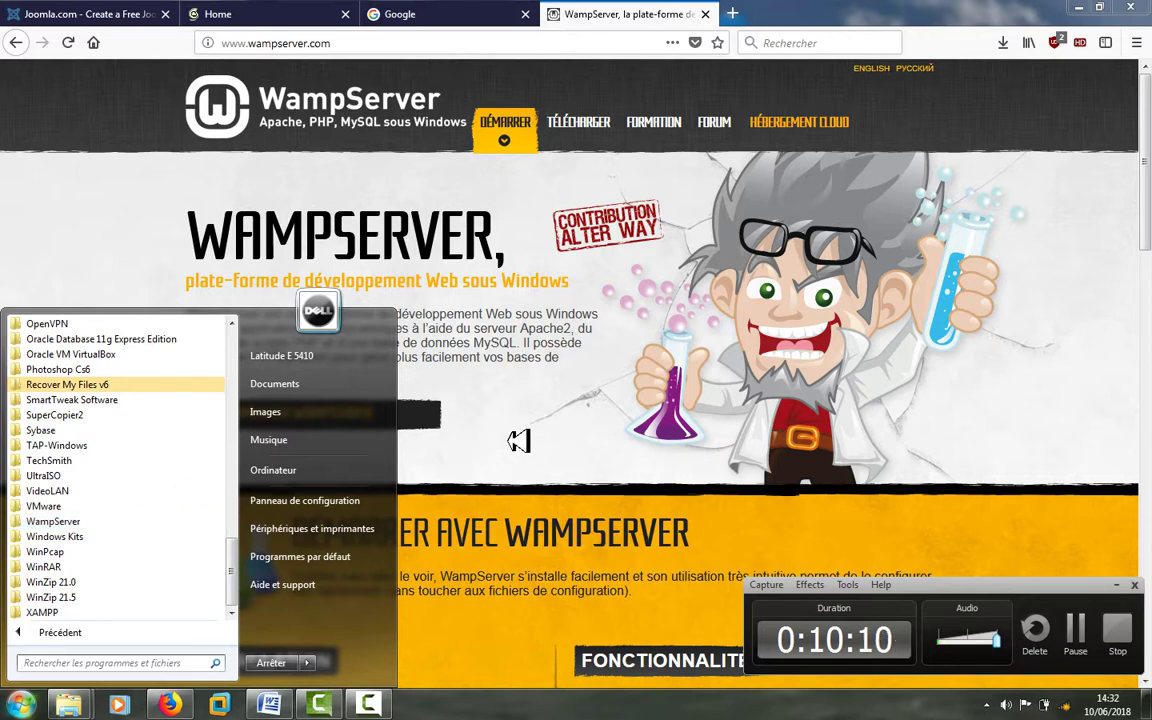
pyautogui.click(518, 441)
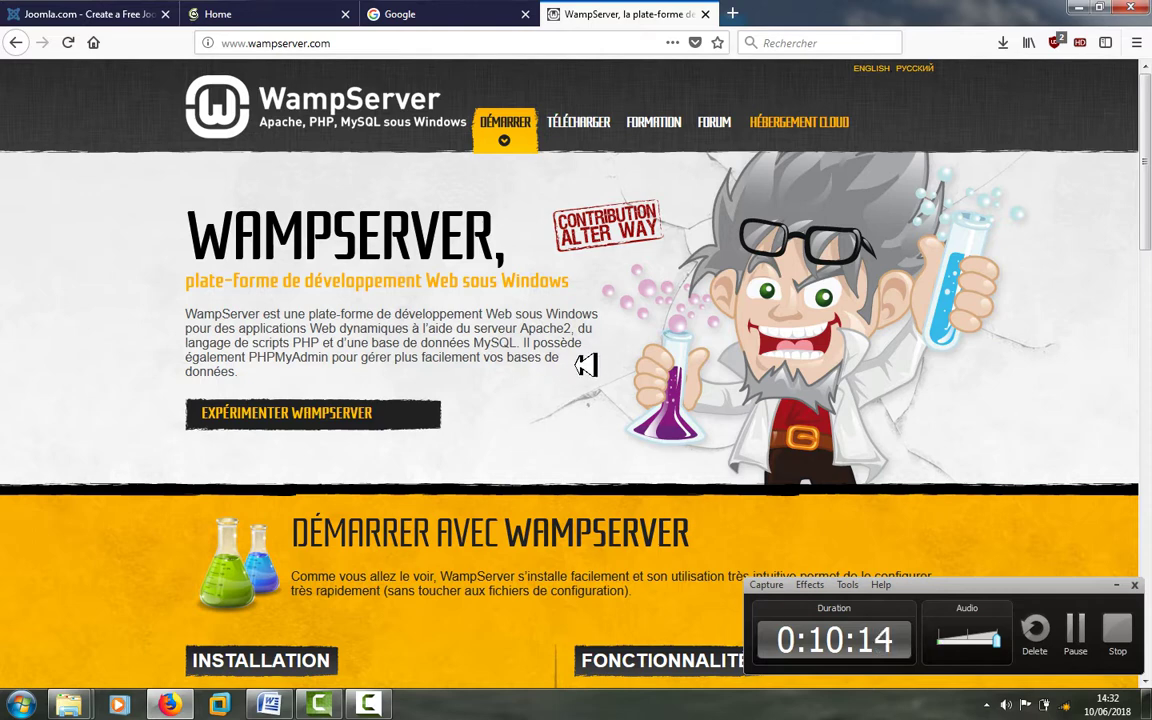
# - Start WampServer from the installed programs and authorise wampmanager.exe to make changes to the computer
pyautogui.click(24, 705)
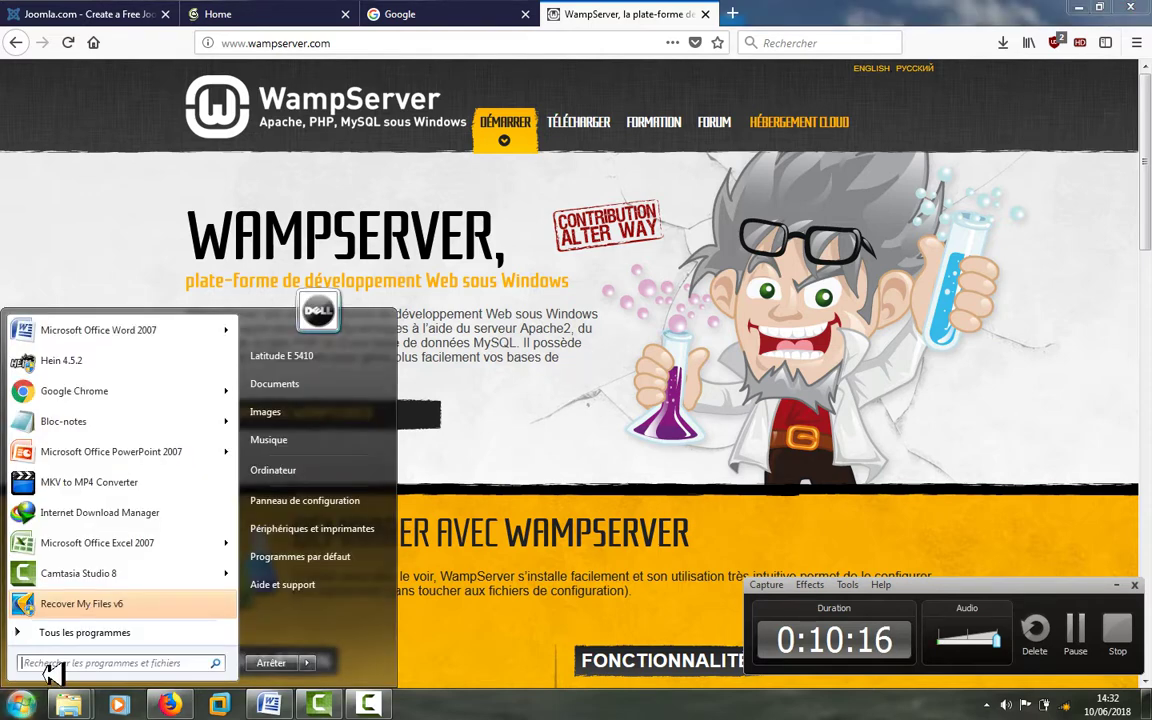
pyautogui.click(70, 633)
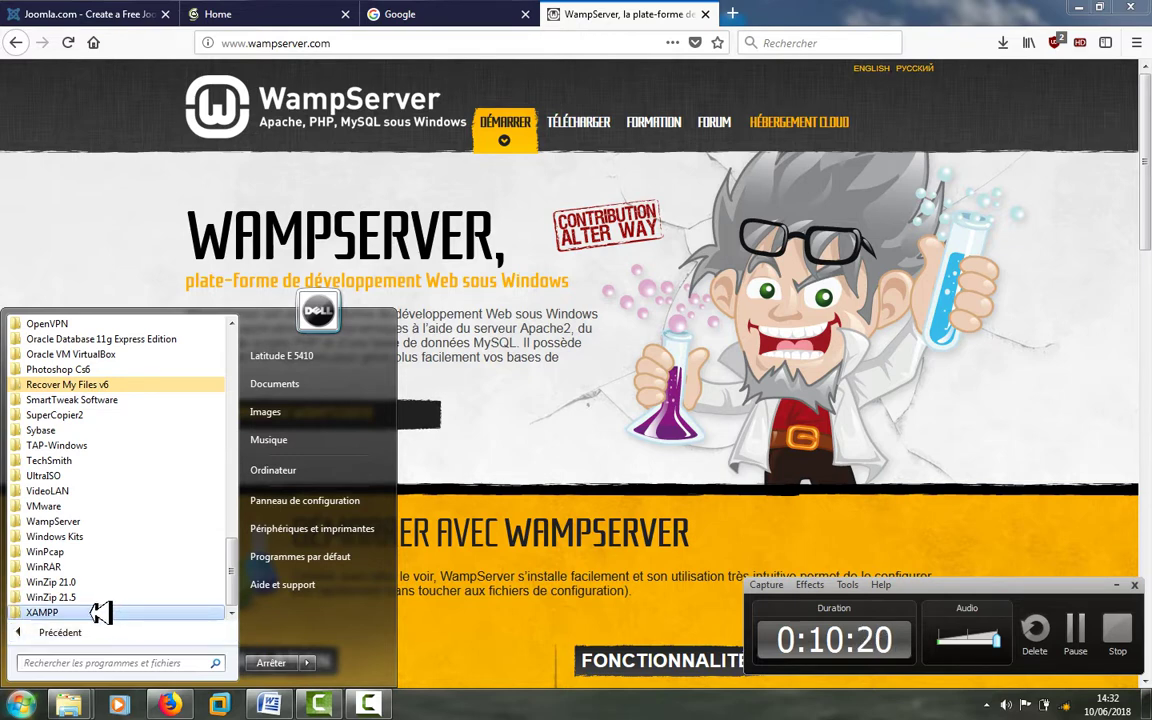
pyautogui.click(91, 521)
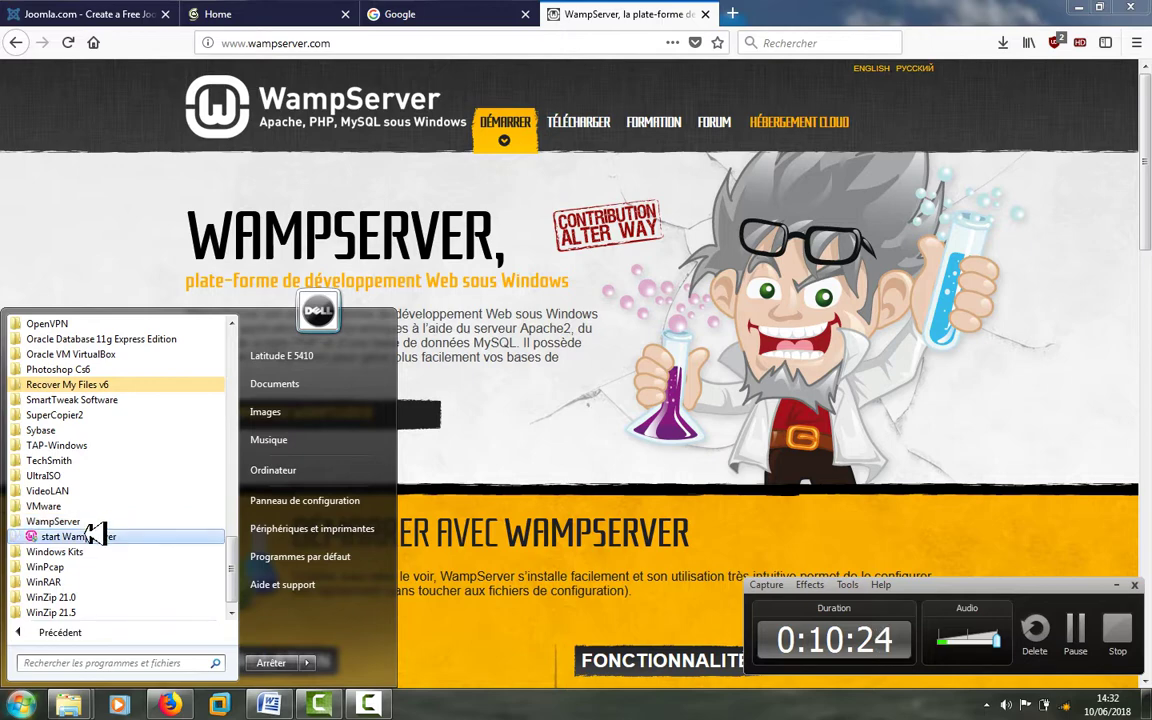
pyautogui.click(118, 536)
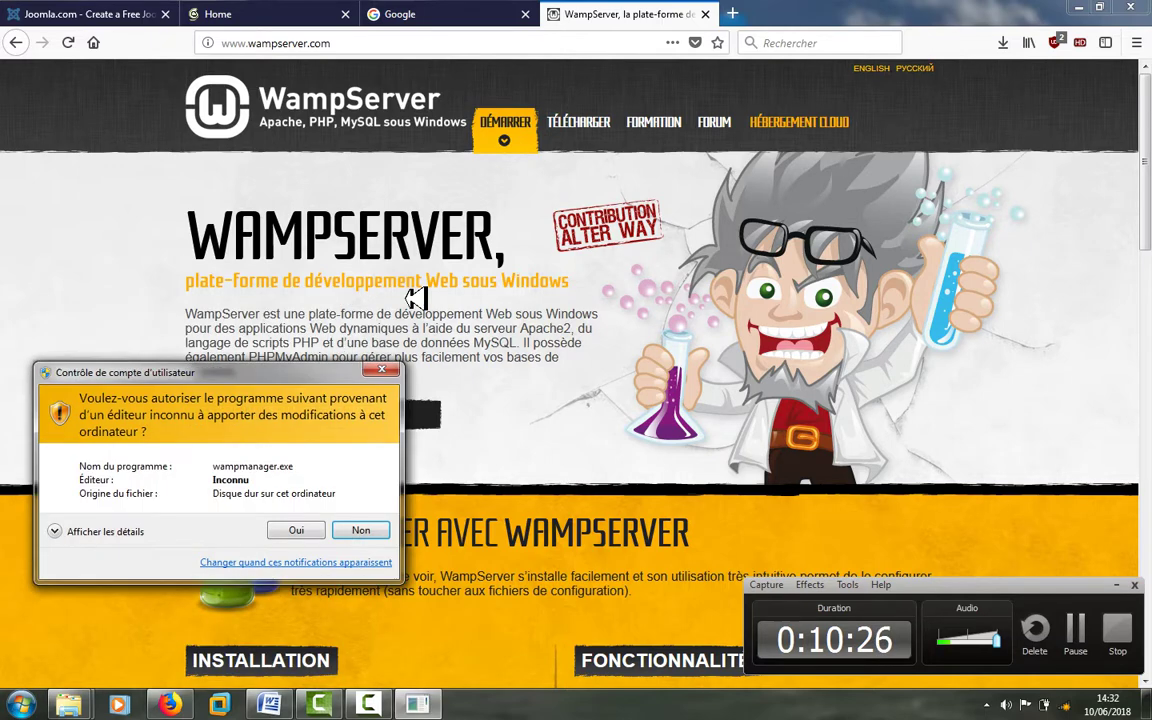
pyautogui.click(312, 529)
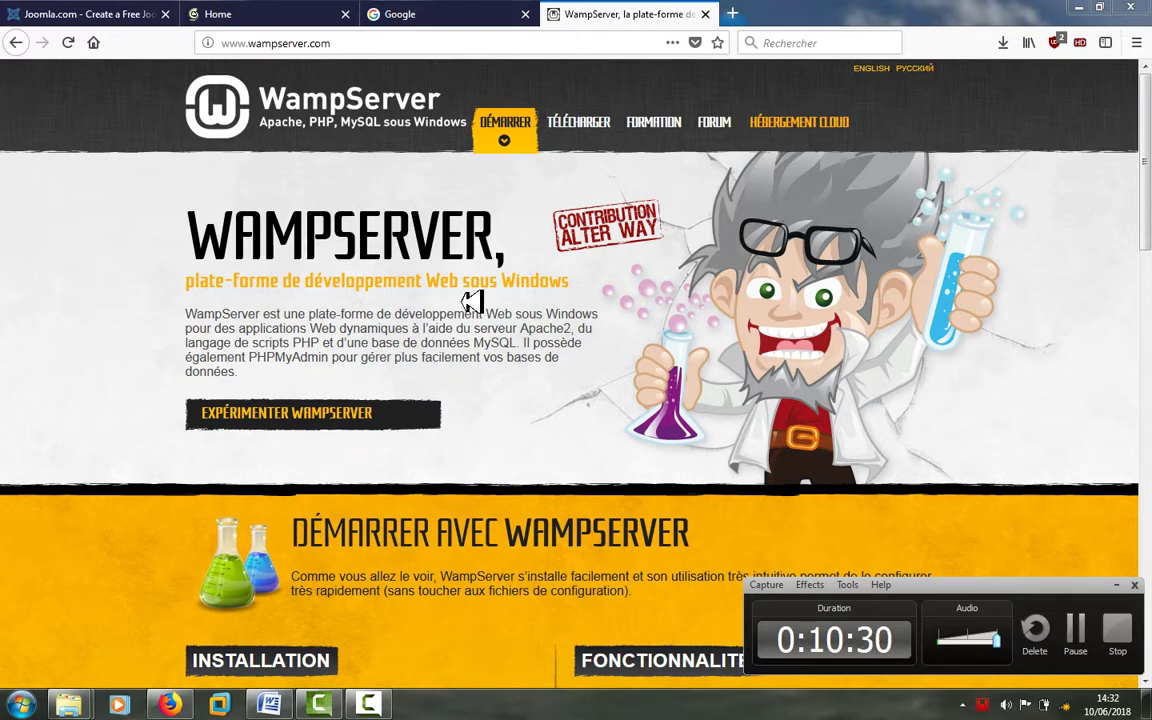
# - Examine the running WampServer's secondary options, including its list of available languages
pyautogui.rightClick(990, 703)
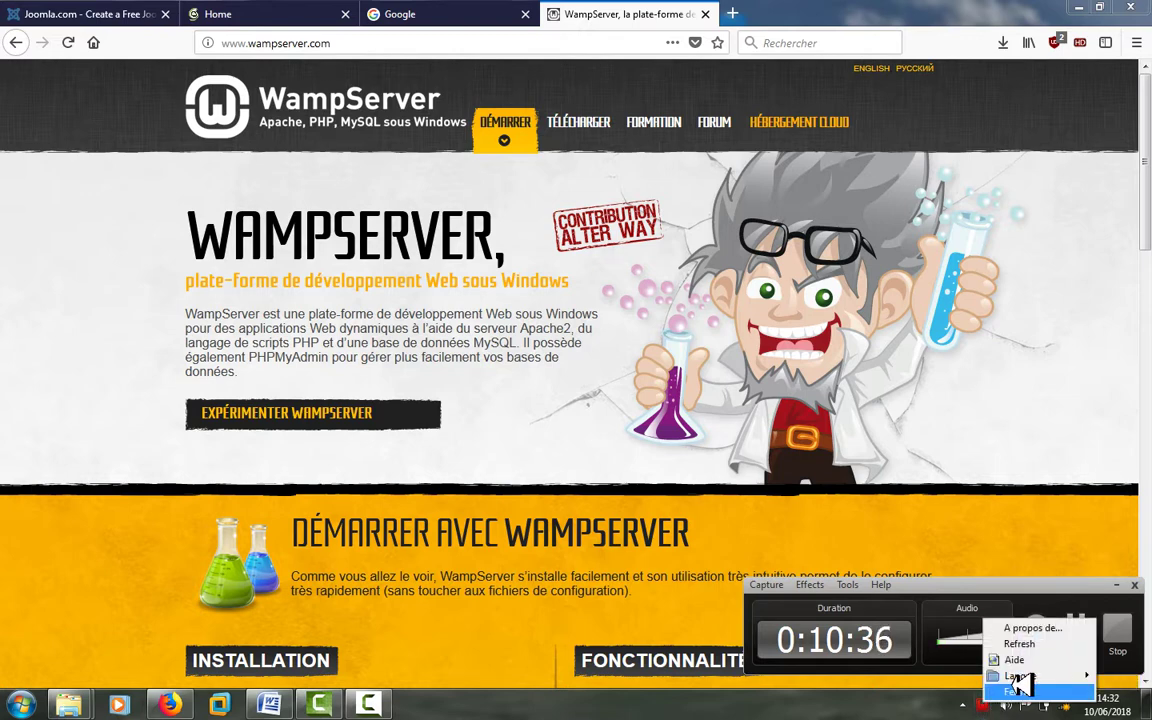
pyautogui.moveTo(1037, 676)
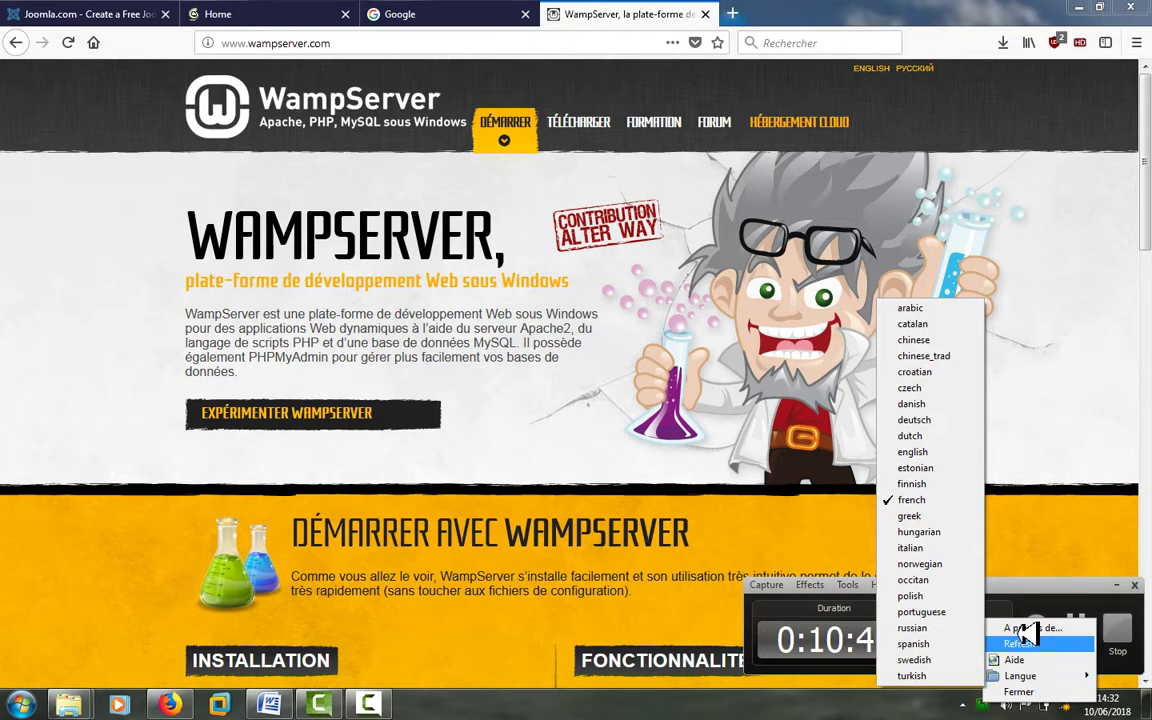
# - Open WampServer's www directory, inspect the contents of its td folder, return to www and close the window
pyautogui.click(989, 705)
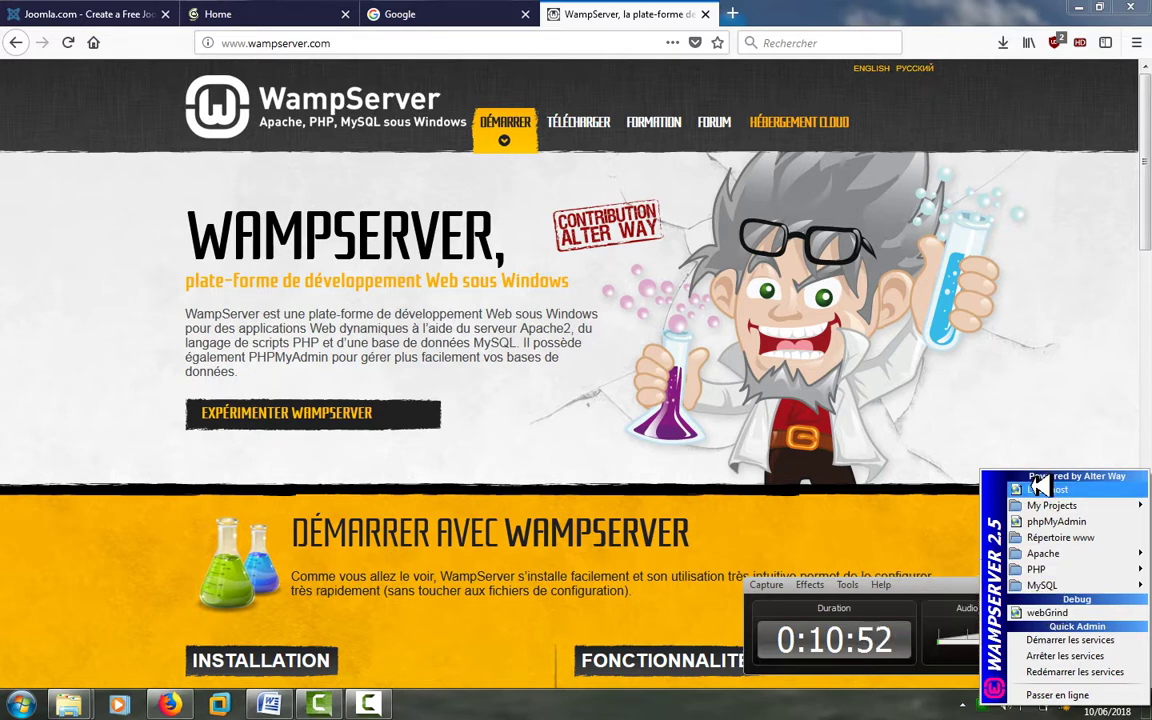
pyautogui.click(1050, 537)
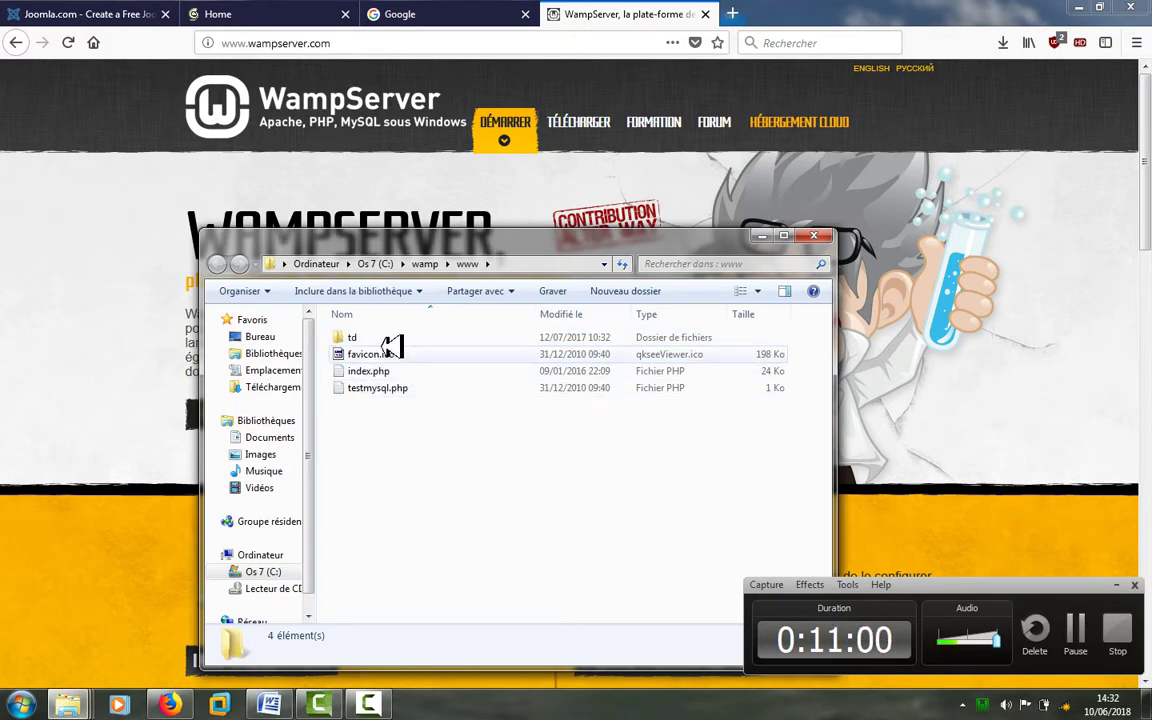
pyautogui.doubleClick(388, 337)
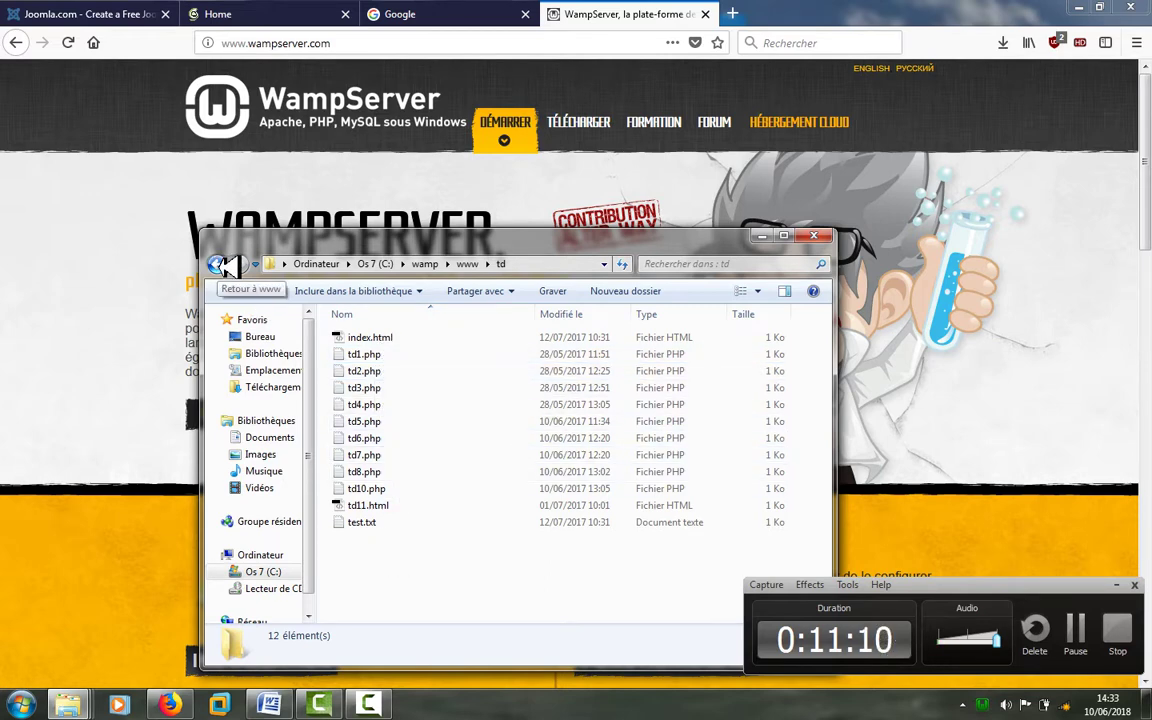
pyautogui.click(217, 264)
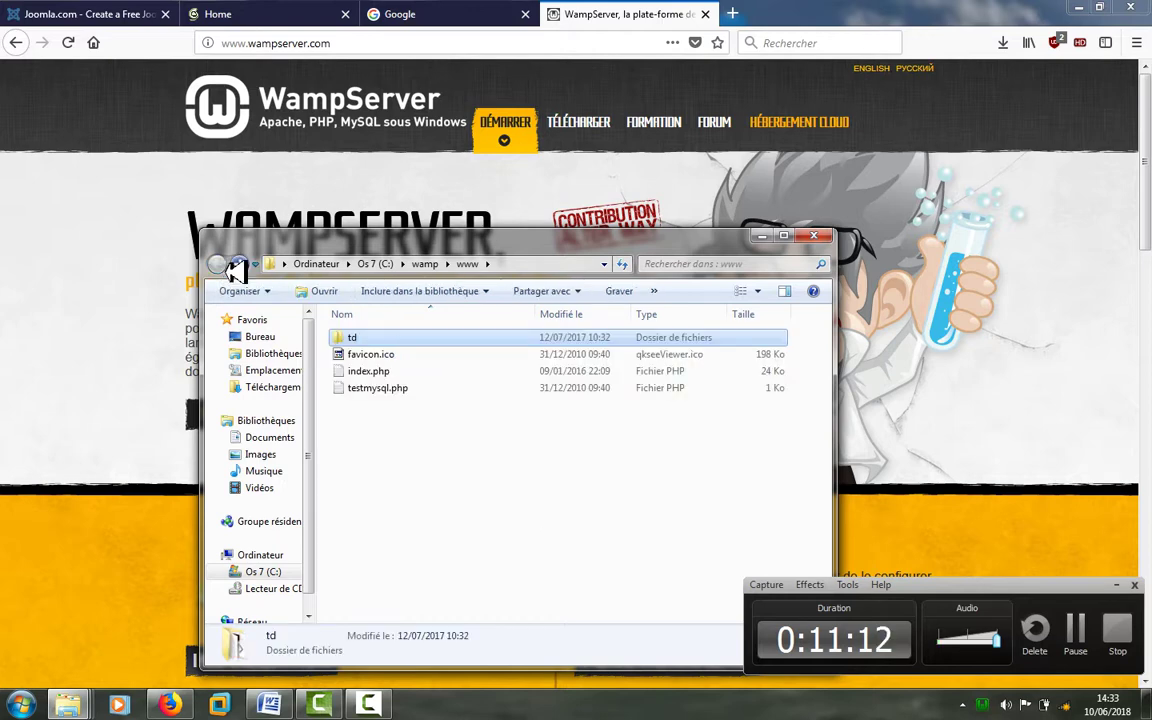
pyautogui.click(815, 235)
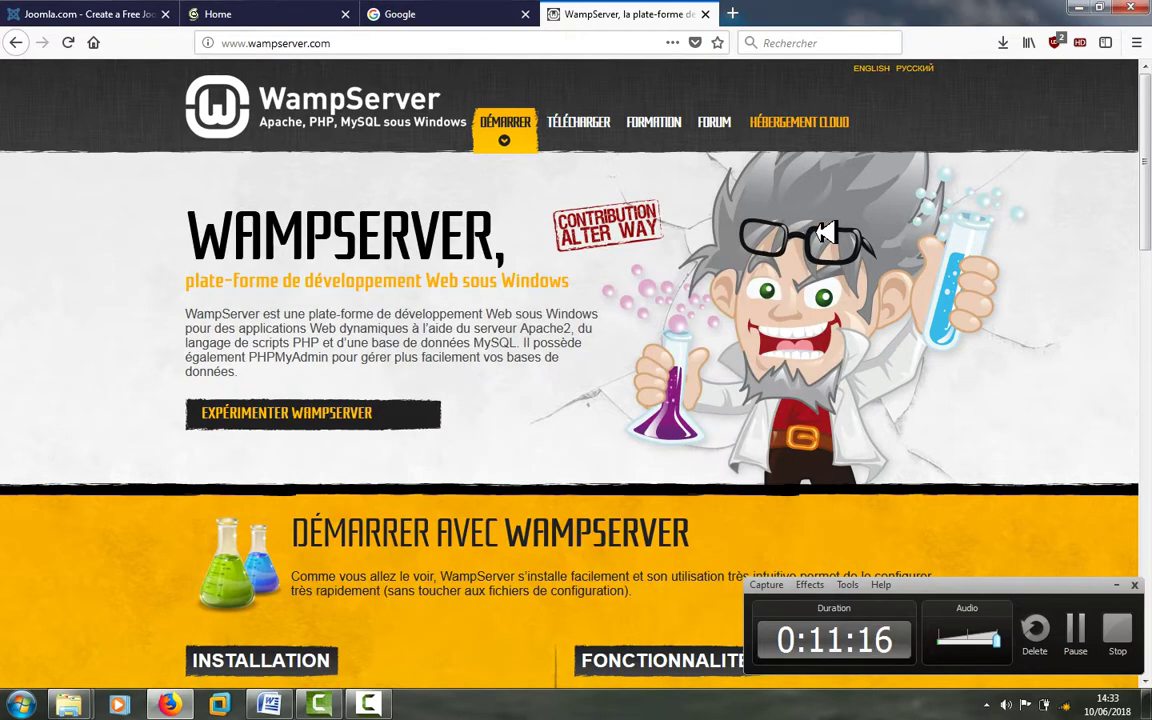
# - Open WampServer's Localhost page and check its address and server configuration
pyautogui.click(988, 704)
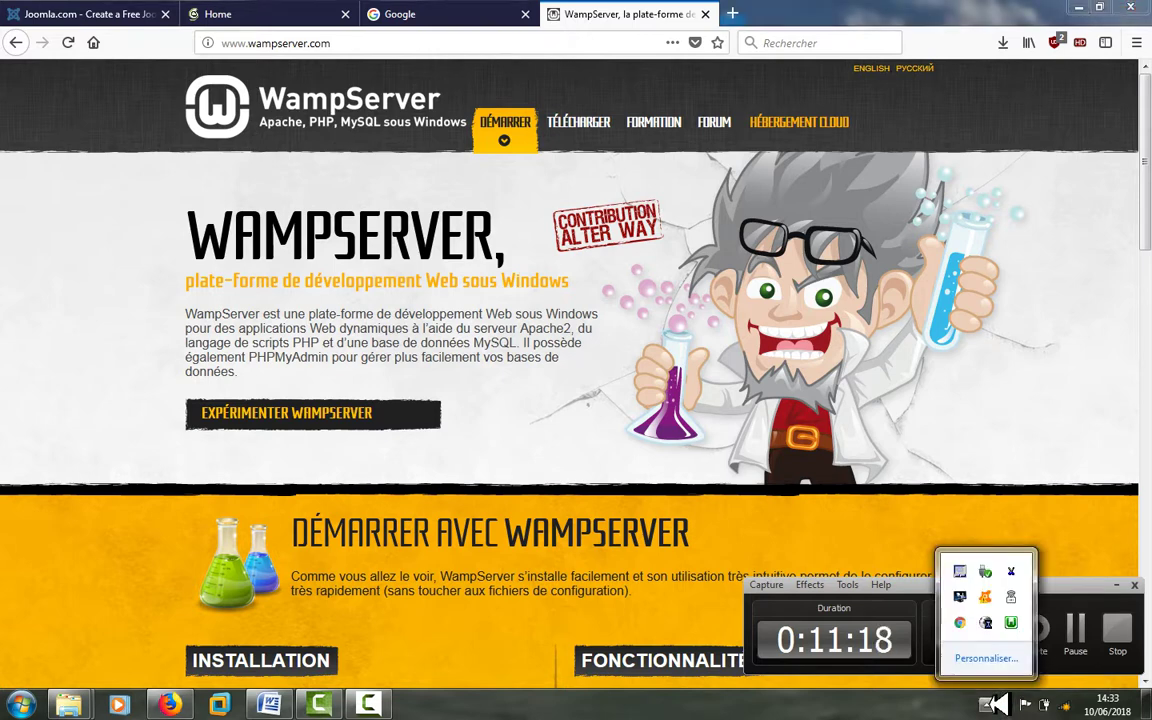
pyautogui.click(1015, 623)
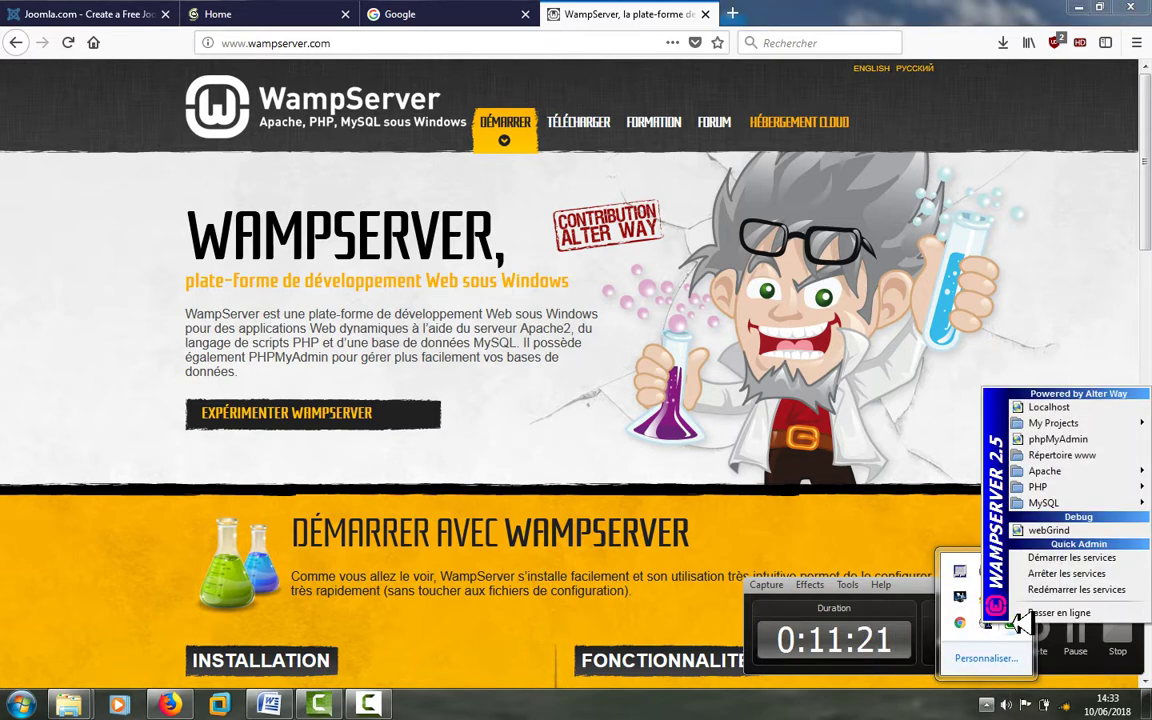
pyautogui.click(1047, 408)
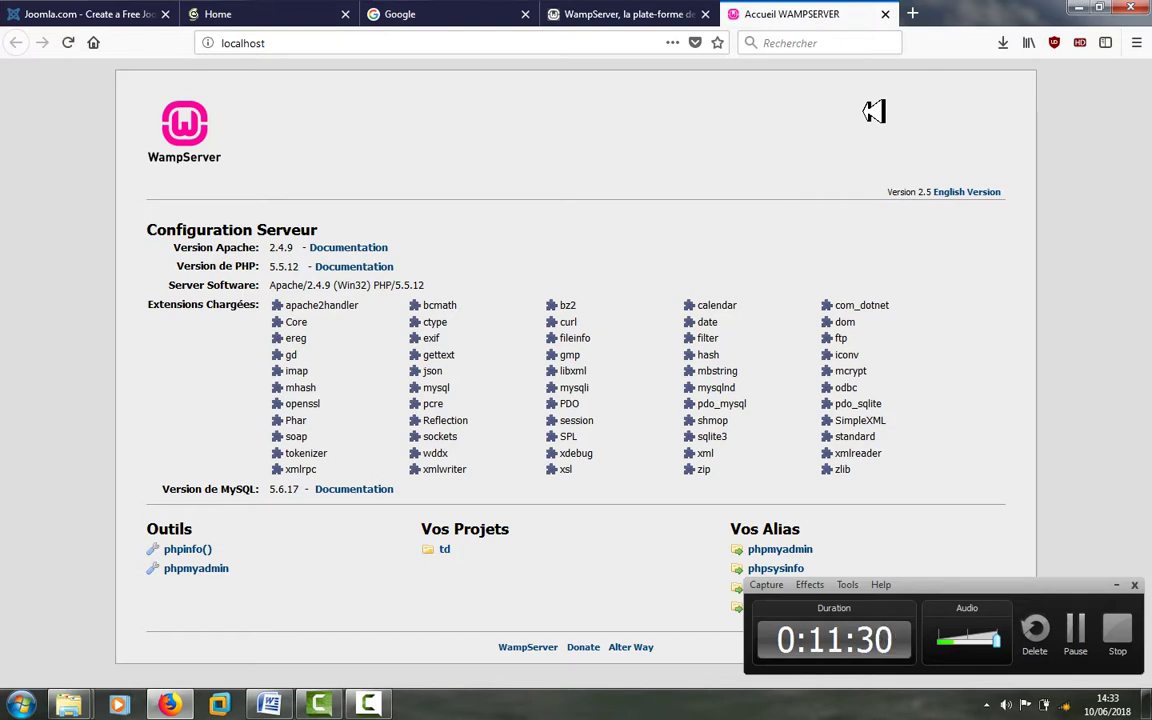
pyautogui.click(428, 43)
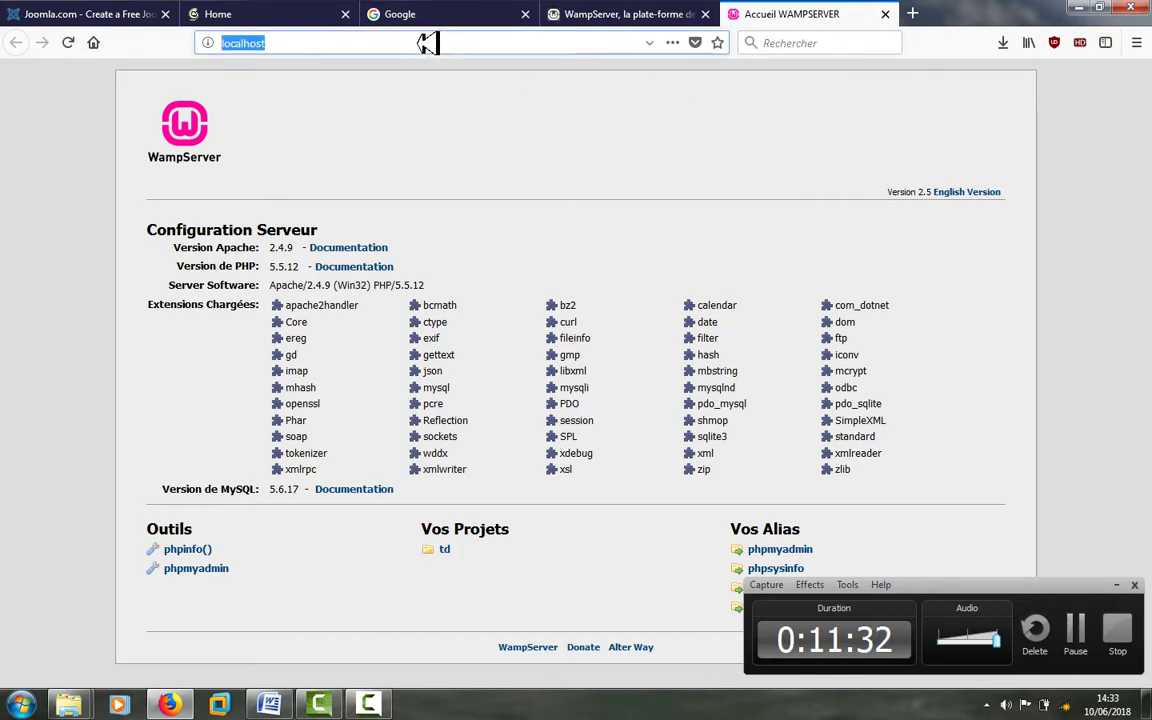
pyautogui.click(428, 43)
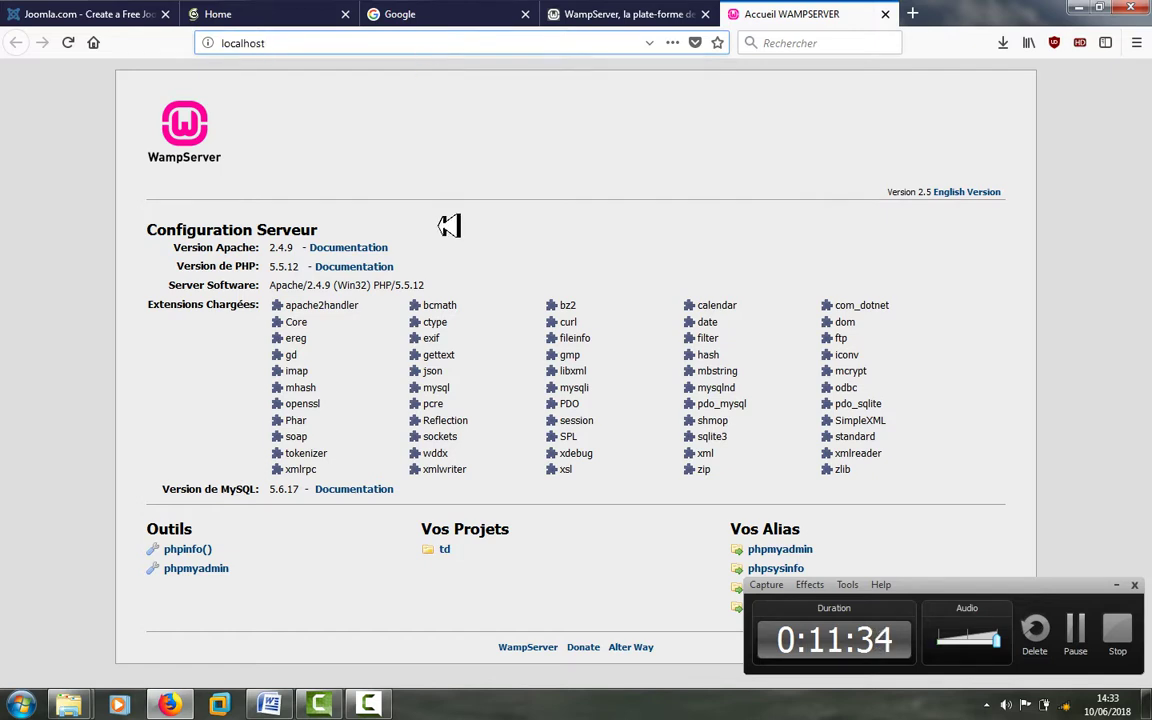
# - Try to open the td project from Vos Projets, retry the connection, and return to the localhost page
pyautogui.click(452, 549)
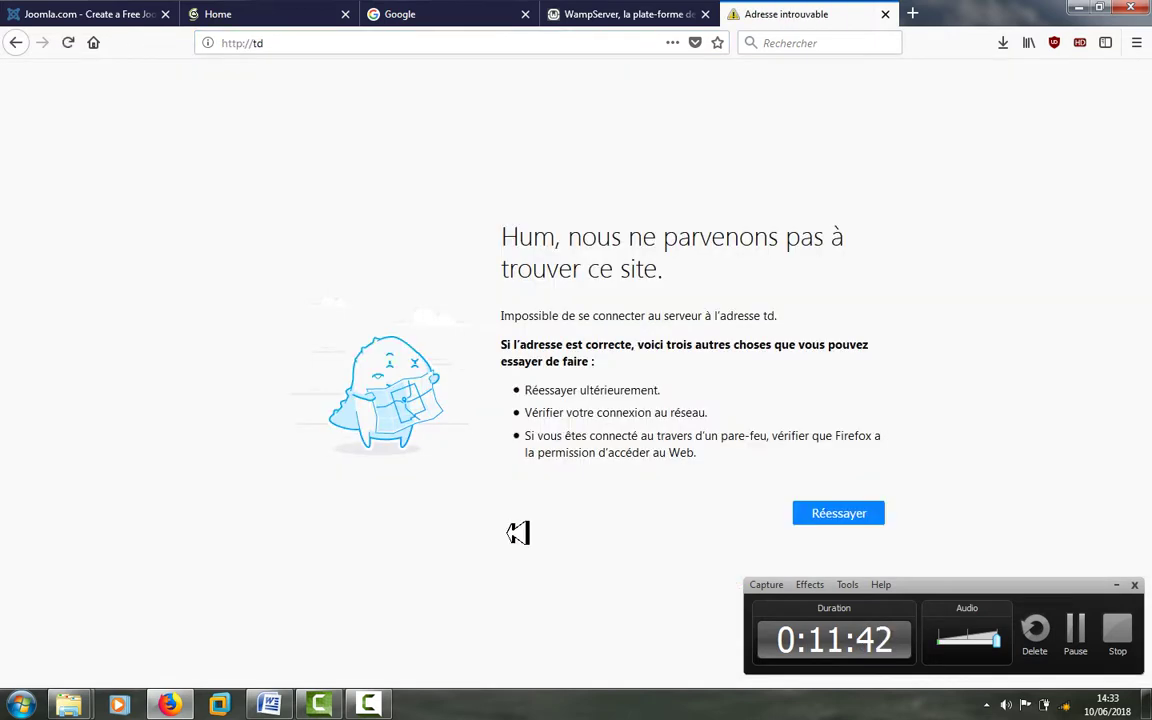
pyautogui.click(862, 513)
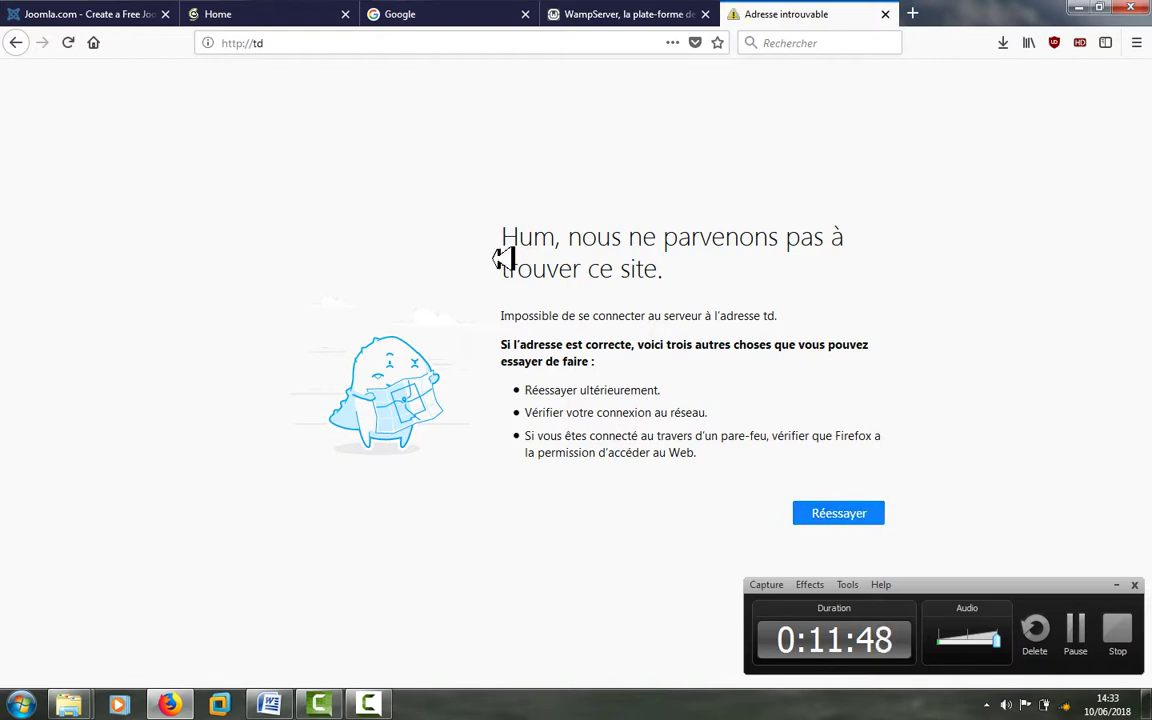
pyautogui.click(18, 43)
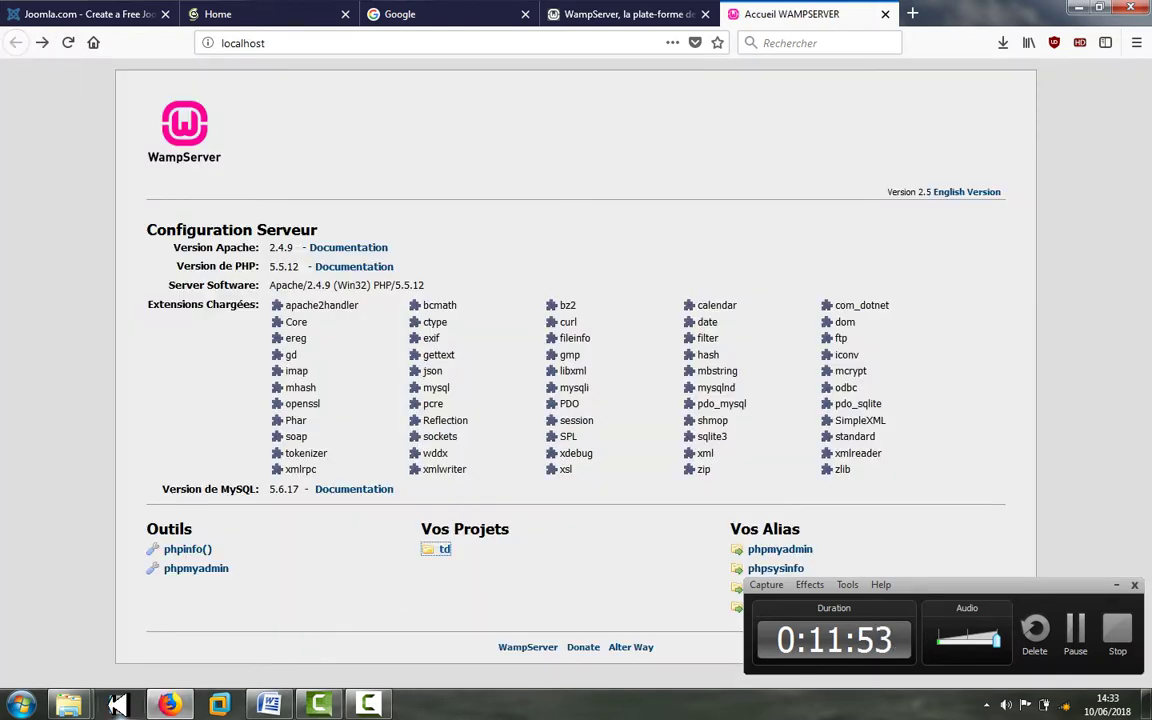
# - Switch to the file window showing the td folder and go back up to examine the www folder's contents
pyautogui.moveTo(72, 700)
pyautogui.click(268, 640)
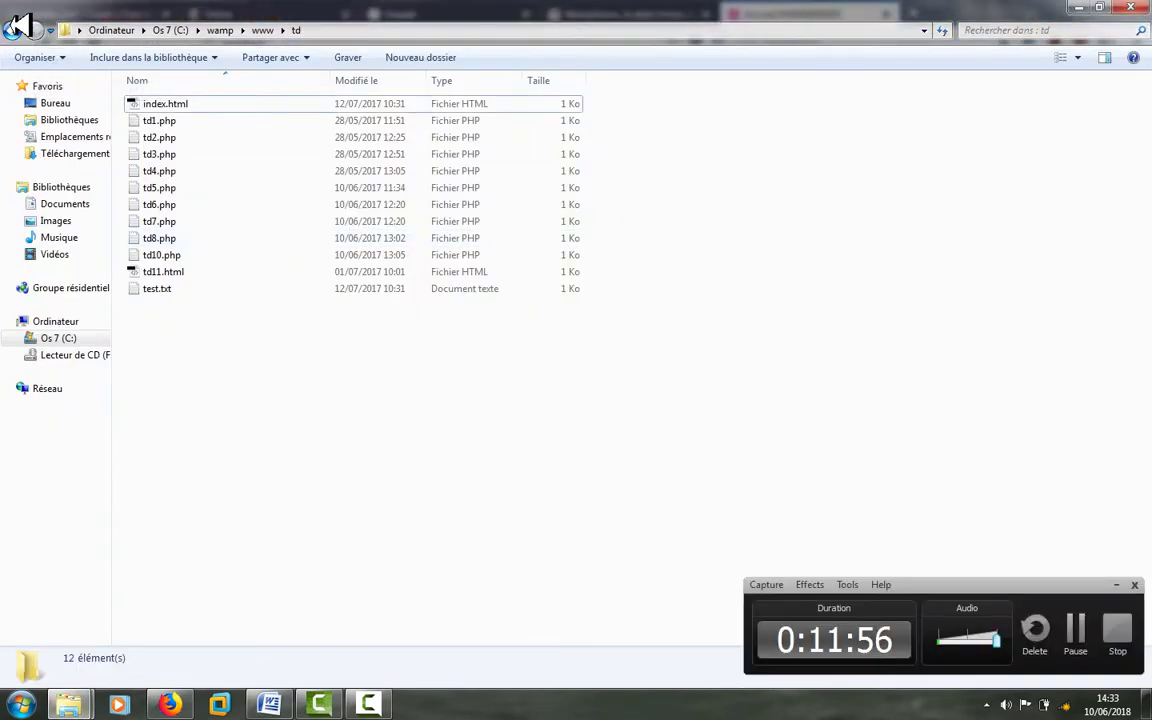
pyautogui.click(14, 30)
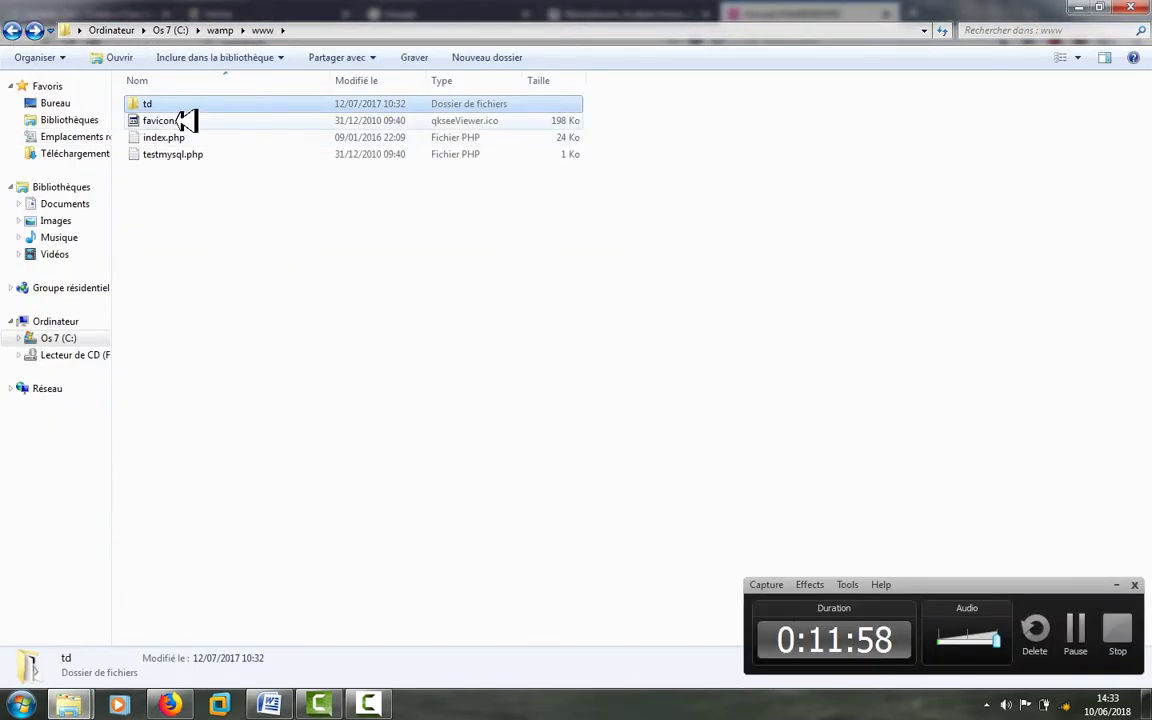
pyautogui.click(185, 192)
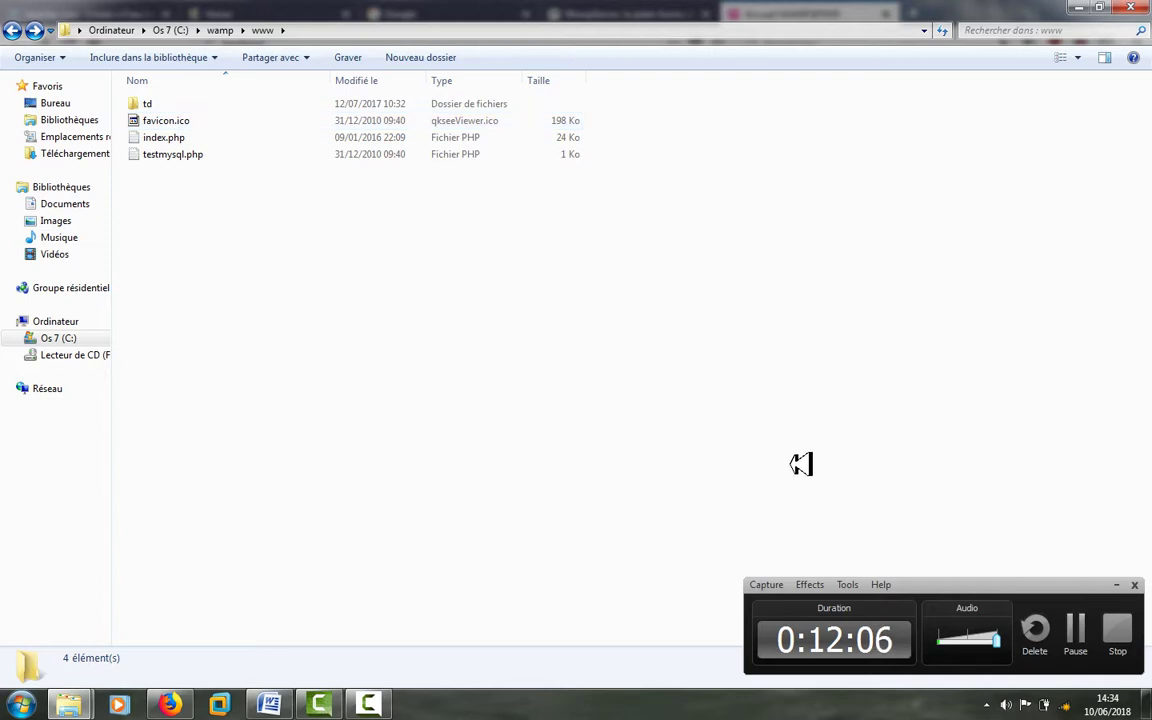
pyautogui.click(1077, 628)
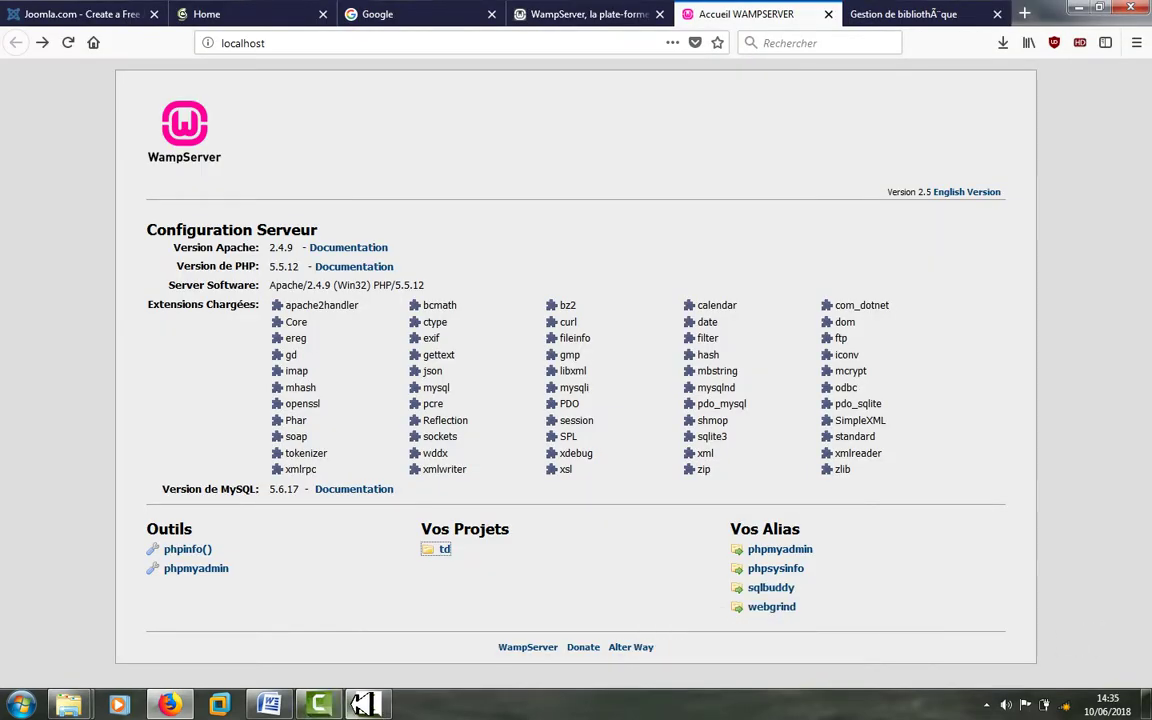
pyautogui.click(362, 705)
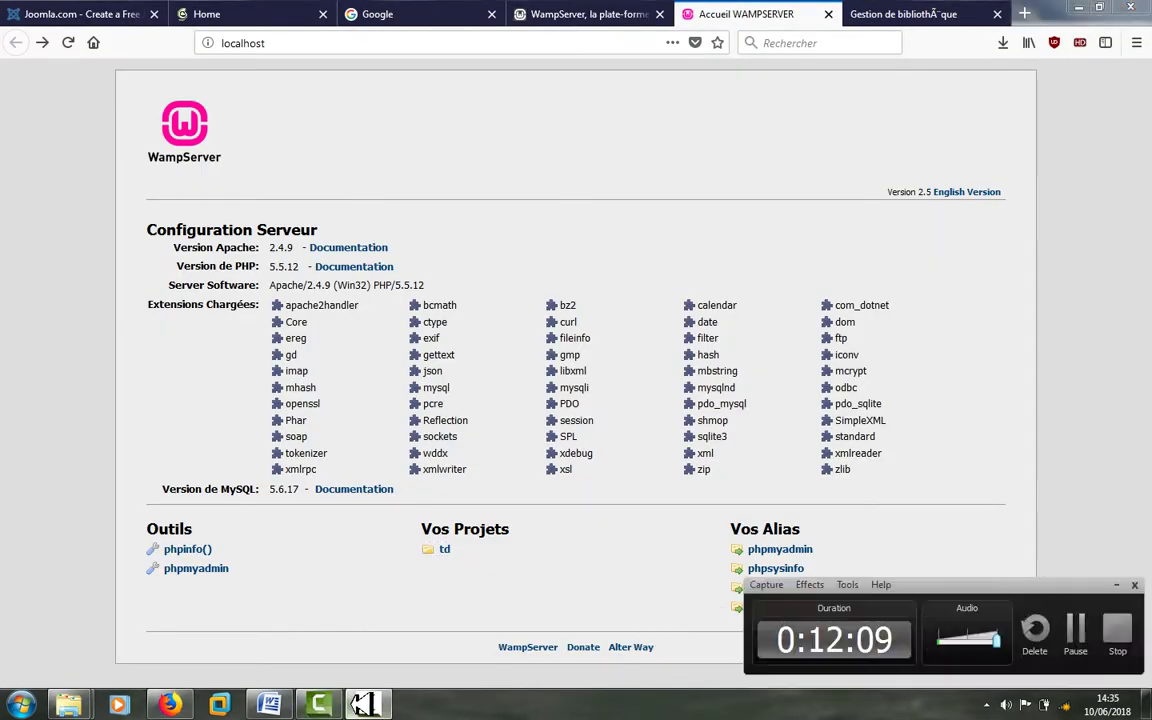
# - Try once more to open the td project from the WampServer home page, and go back to localhost
pyautogui.click(450, 549)
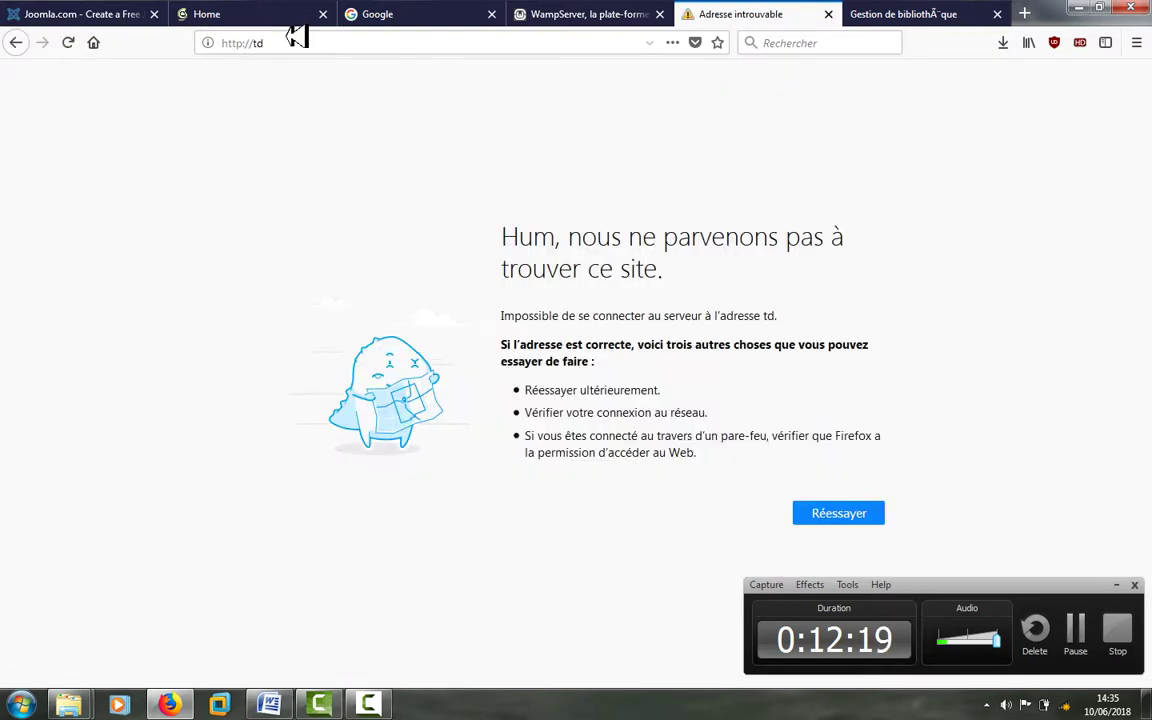
pyautogui.click(18, 43)
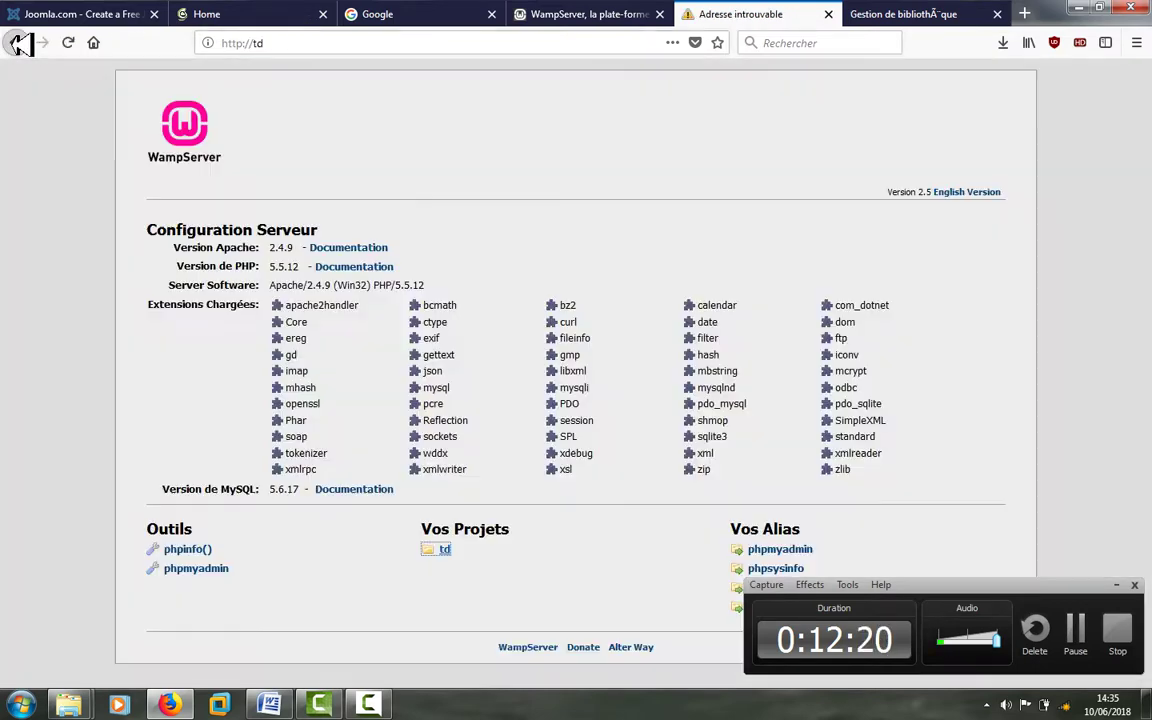
# - Open the td project at localhost/td/ to view its page, and go back to the WampServer home page
pyautogui.click(284, 43)
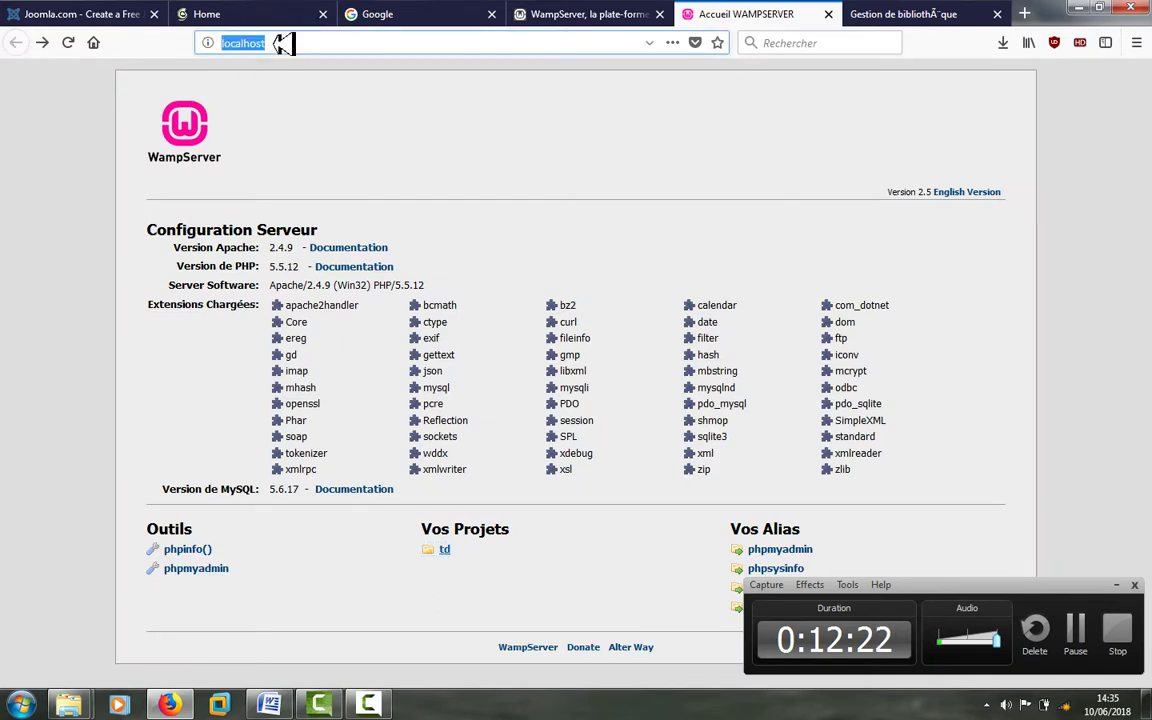
pyautogui.click(284, 43)
pyautogui.write('/')
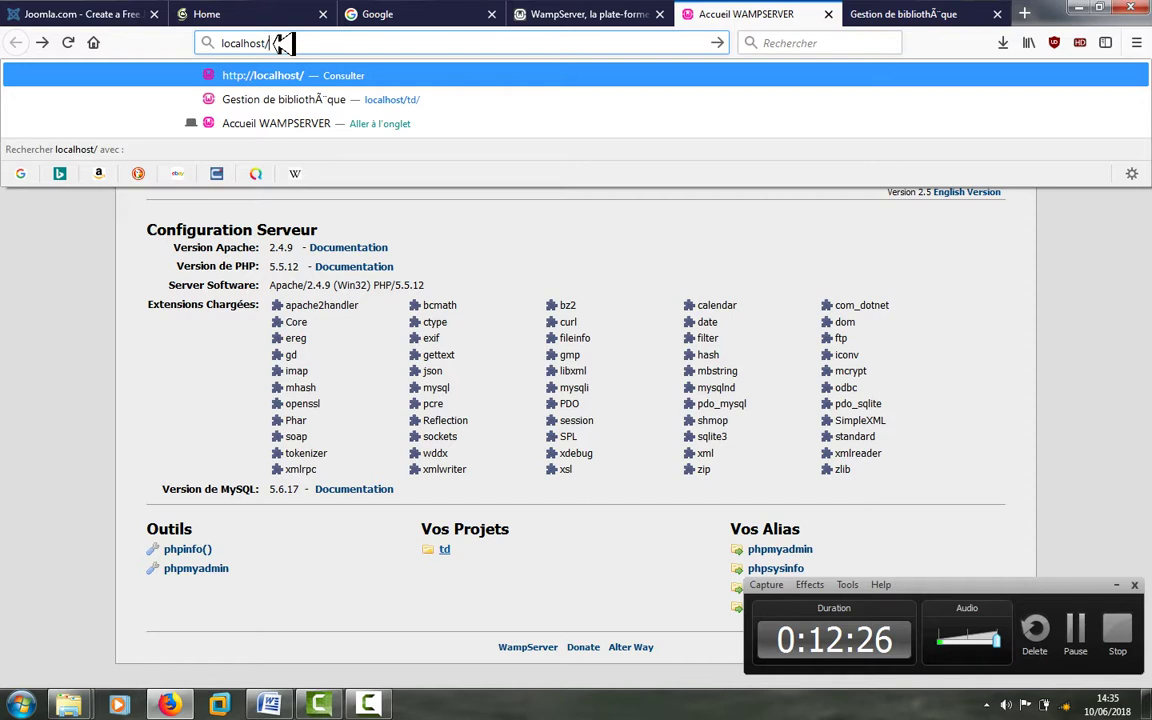
pyautogui.write('td/')
pyautogui.press('Return')
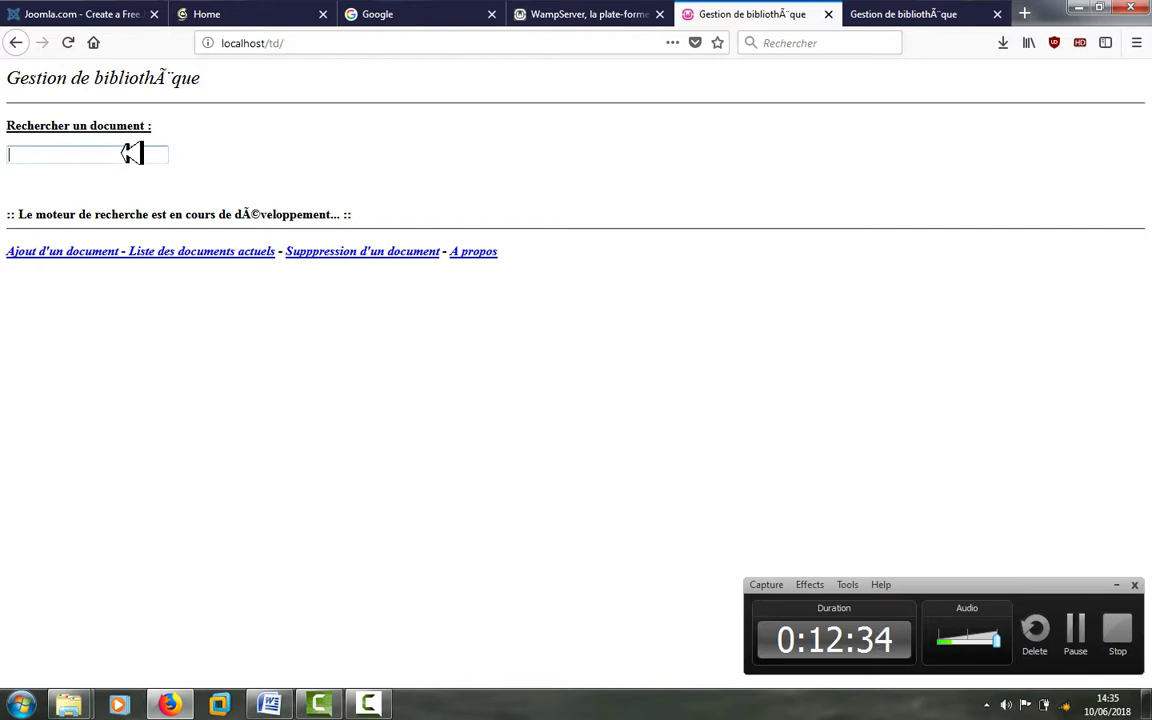
pyautogui.click(22, 42)
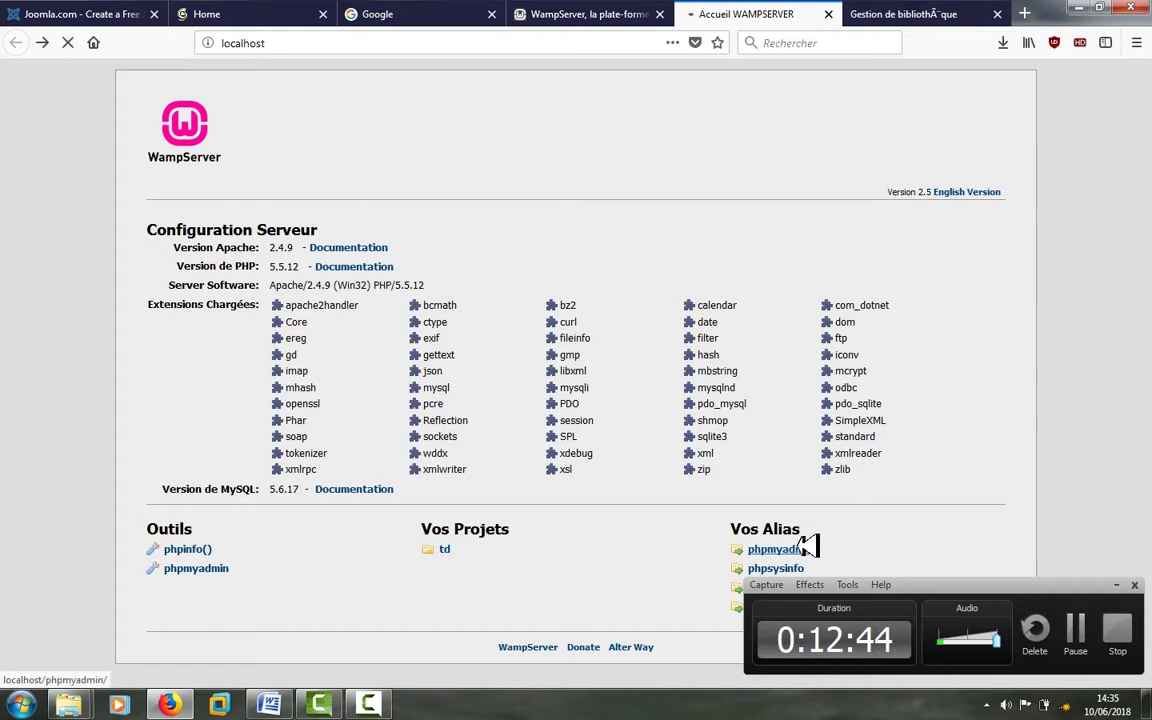
# - Open phpMyAdmin and view the auteur, commentaire and livres tables of the livre database
pyautogui.click(808, 547)
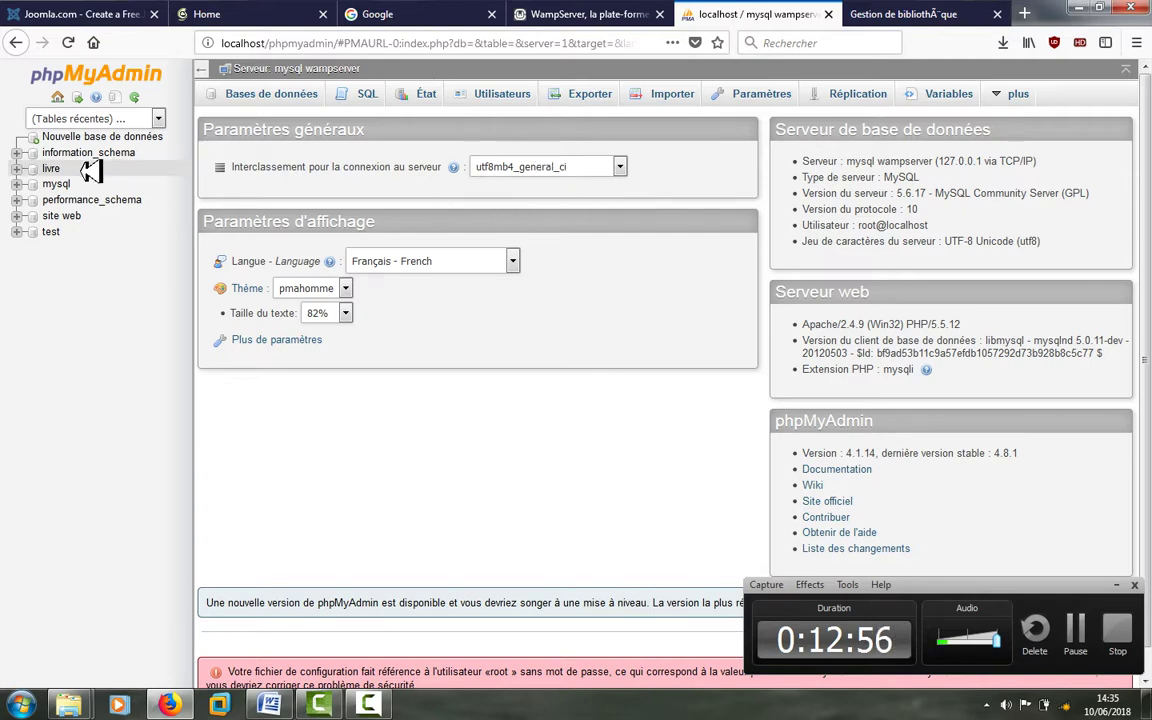
pyautogui.click(22, 169)
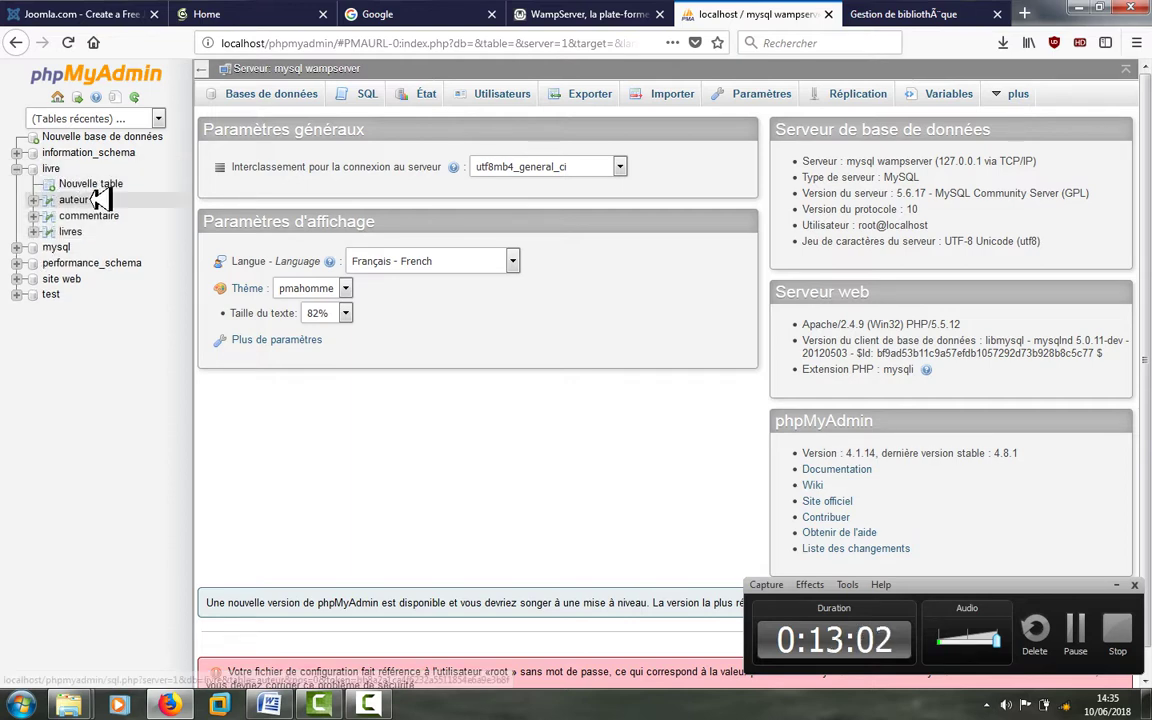
pyautogui.click(80, 199)
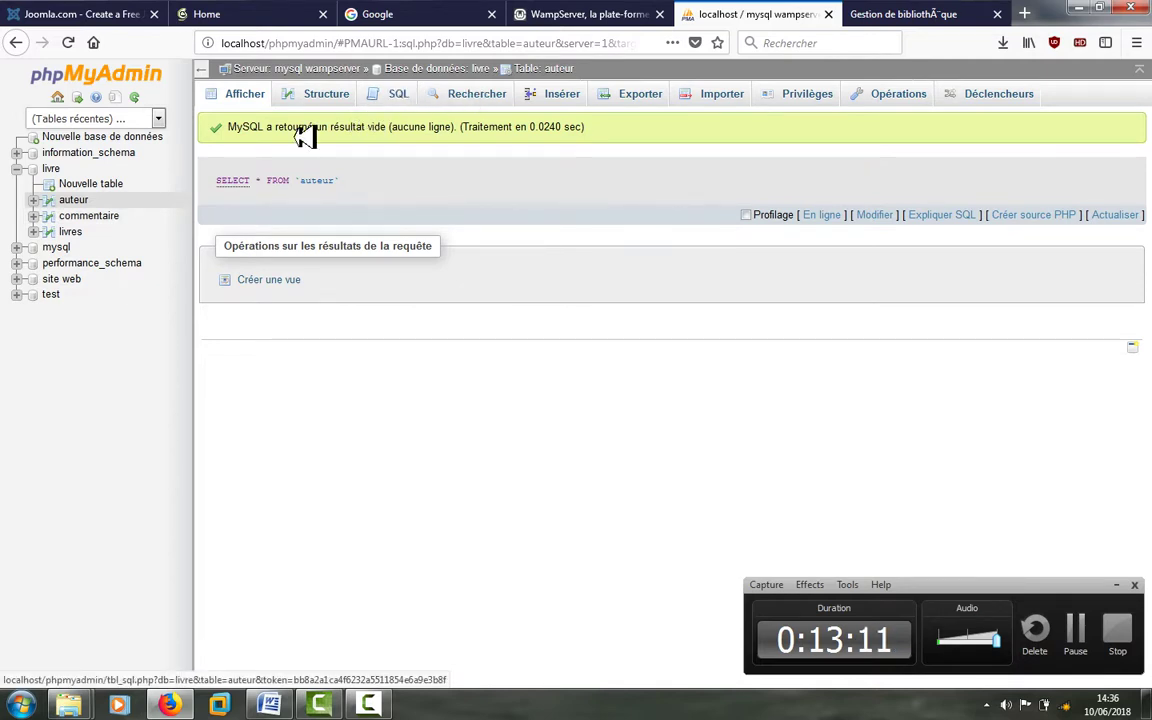
pyautogui.click(105, 215)
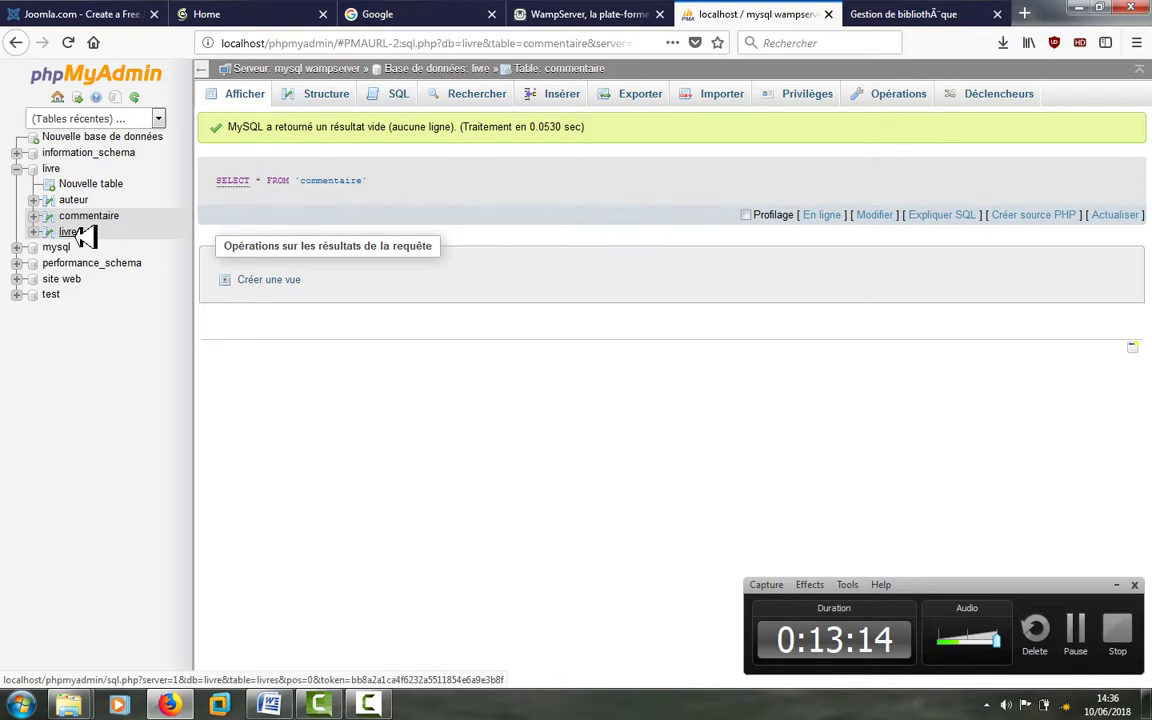
pyautogui.click(80, 231)
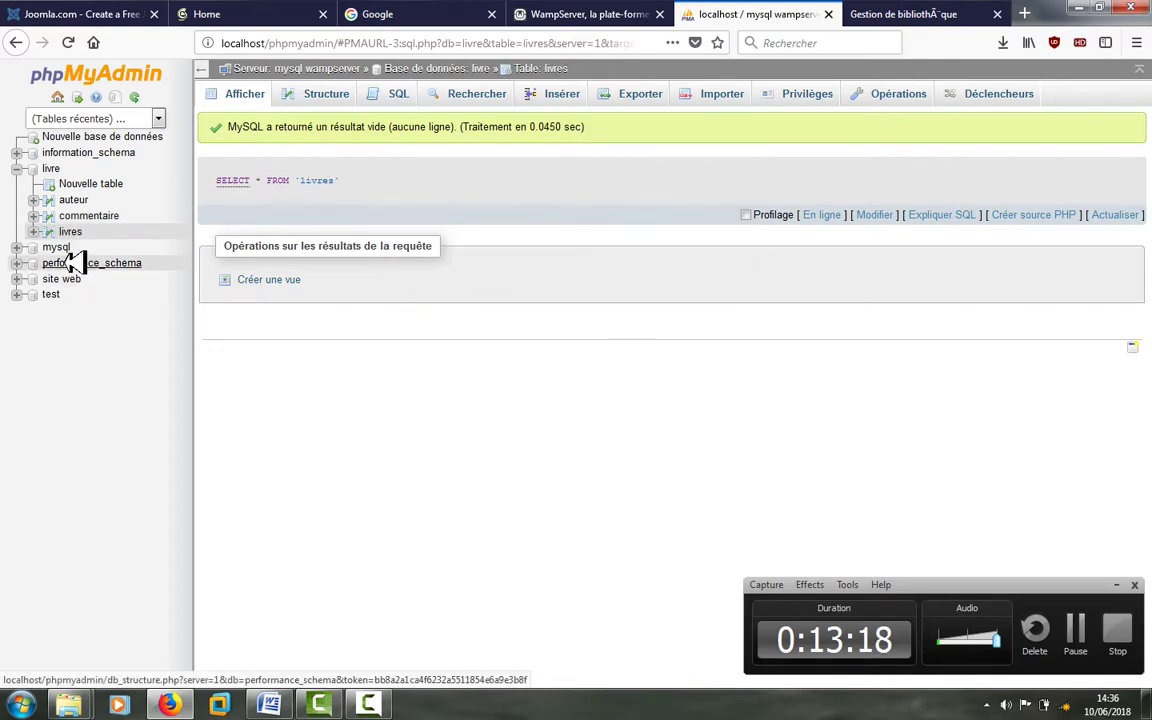
# - Examine the tables of the performance_schema and site web databases, collapsing each database in the tree after viewing
pyautogui.click(72, 262)
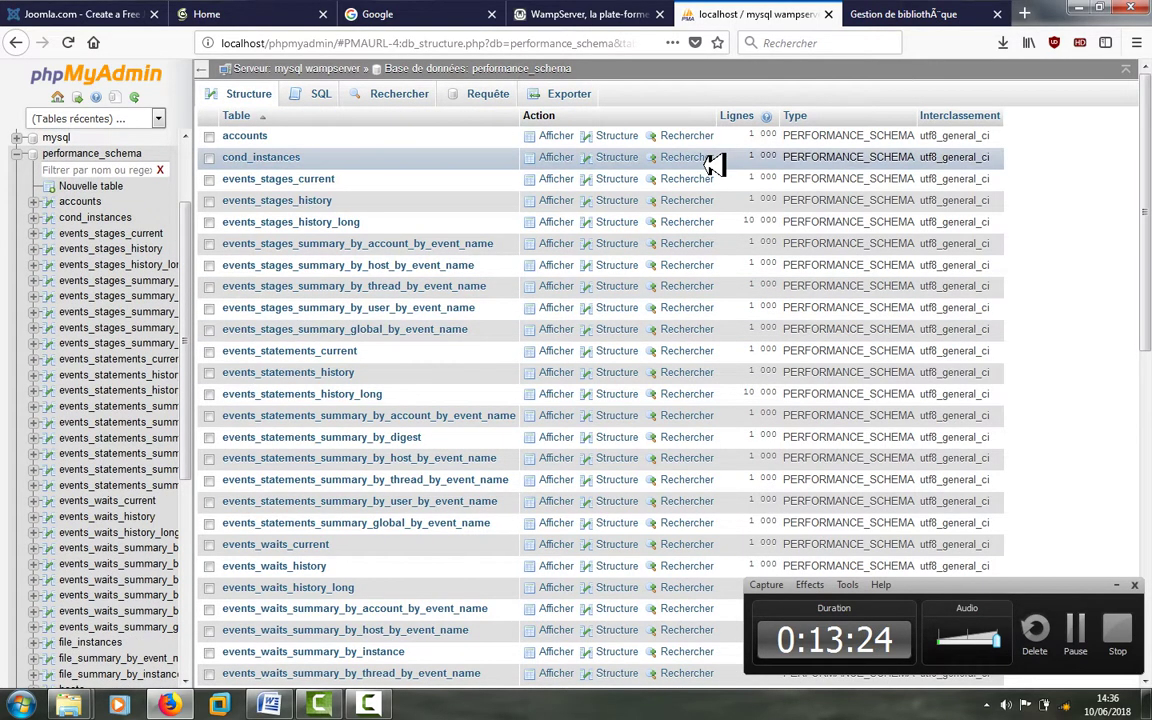
pyautogui.click(18, 152)
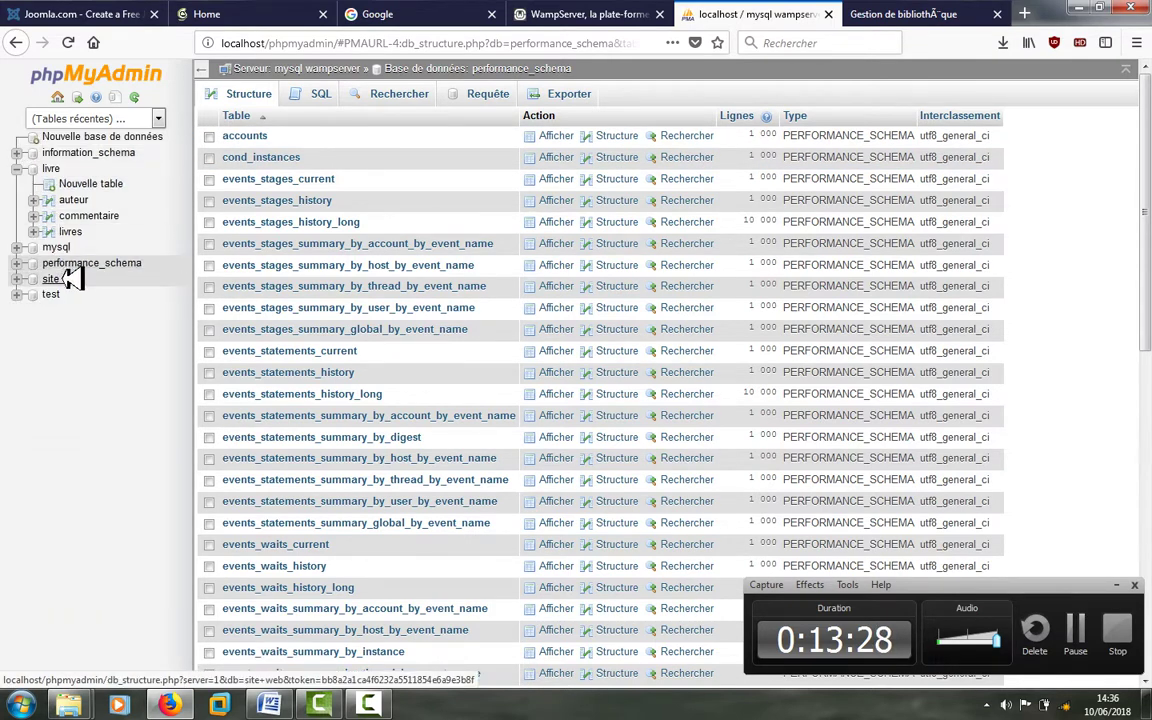
pyautogui.click(70, 279)
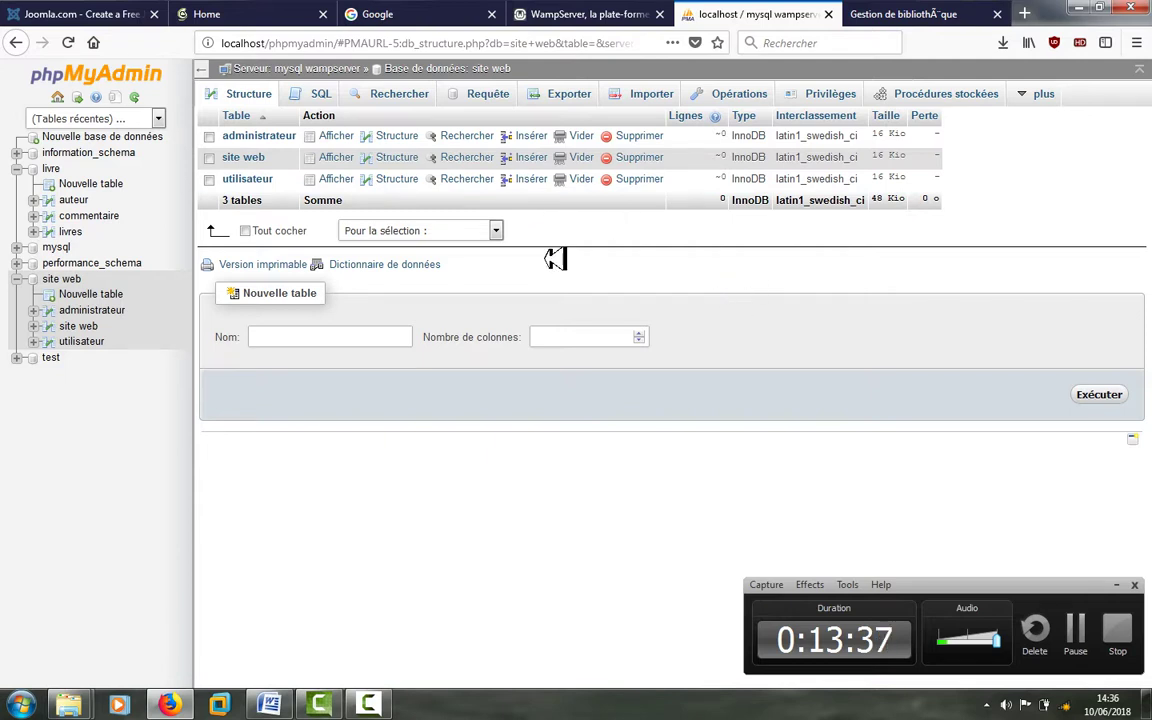
pyautogui.click(18, 279)
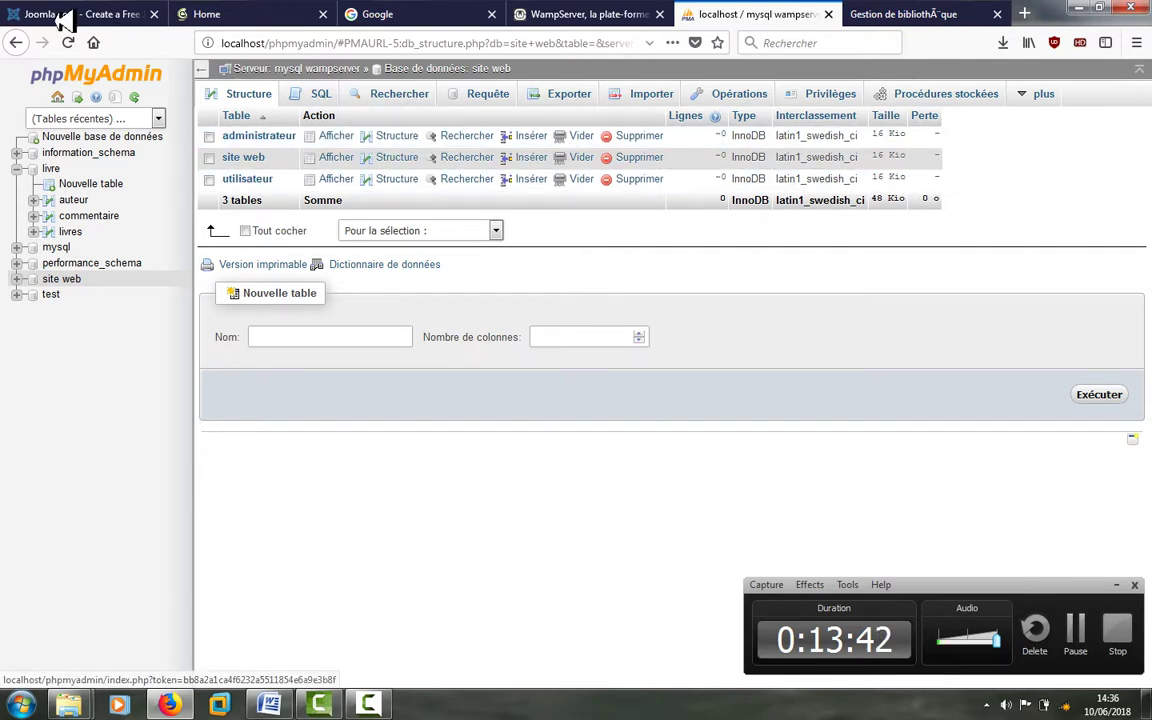
# - Go back from phpMyAdmin through the viewed pages to the WampServer home page
pyautogui.click(18, 42)
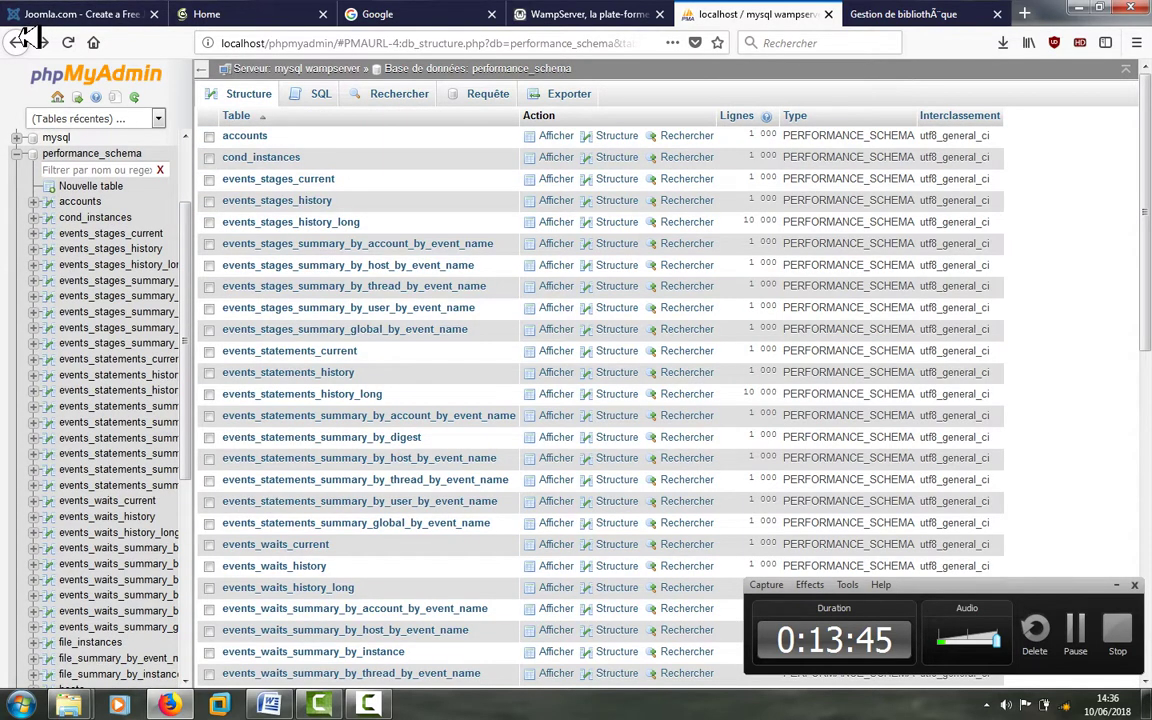
pyautogui.click(18, 42)
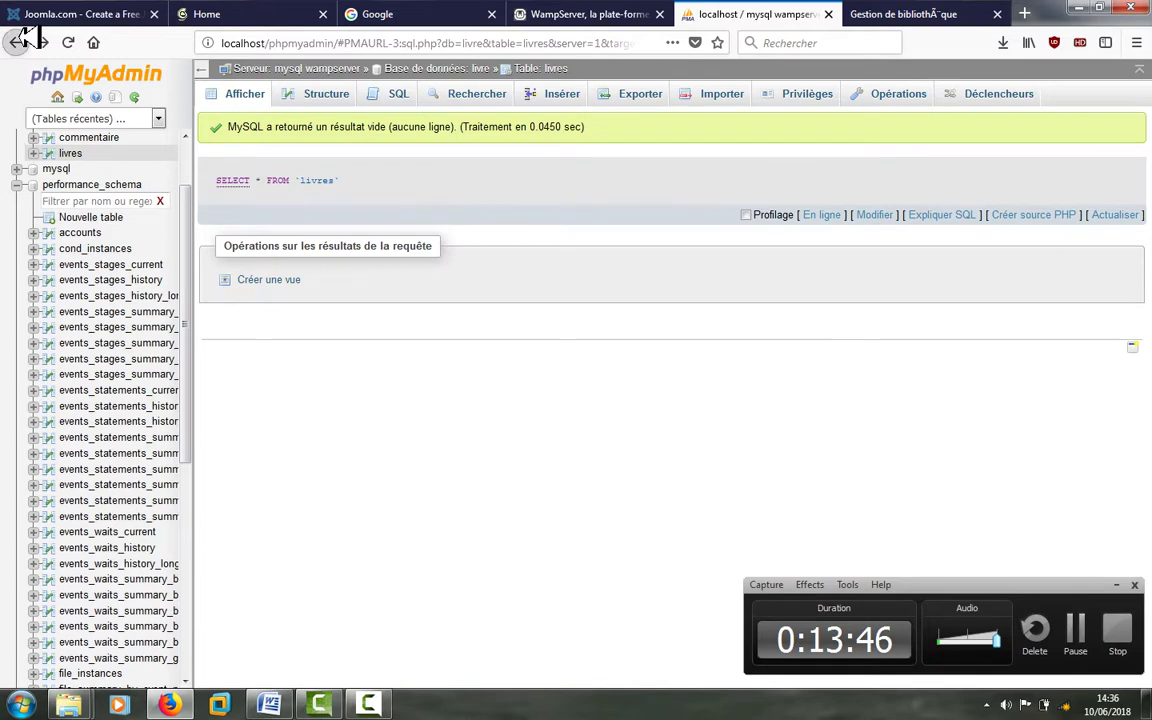
pyautogui.click(18, 42)
pyautogui.click(22, 40)
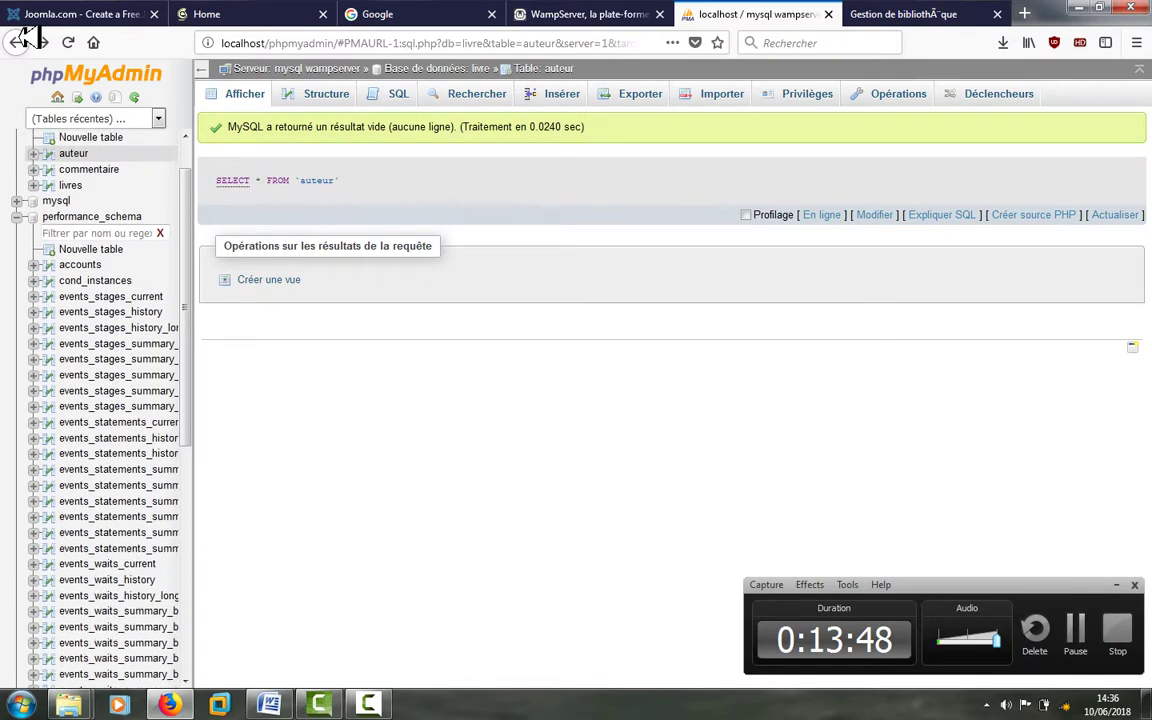
pyautogui.click(22, 40)
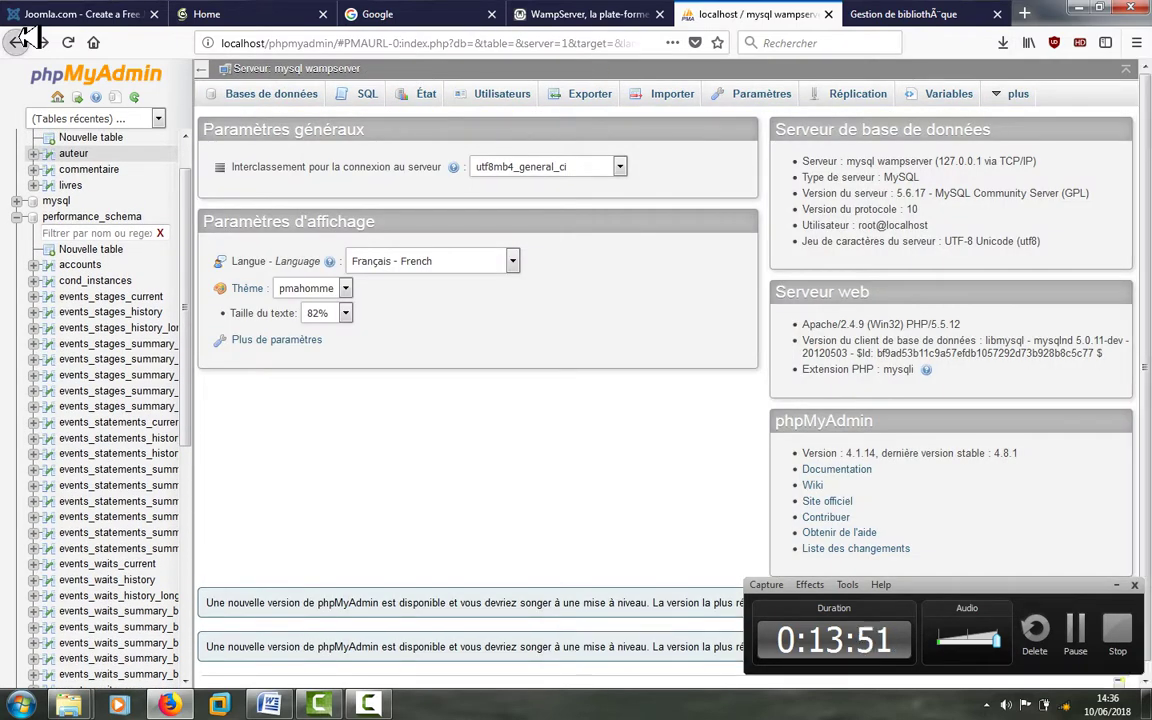
pyautogui.click(22, 40)
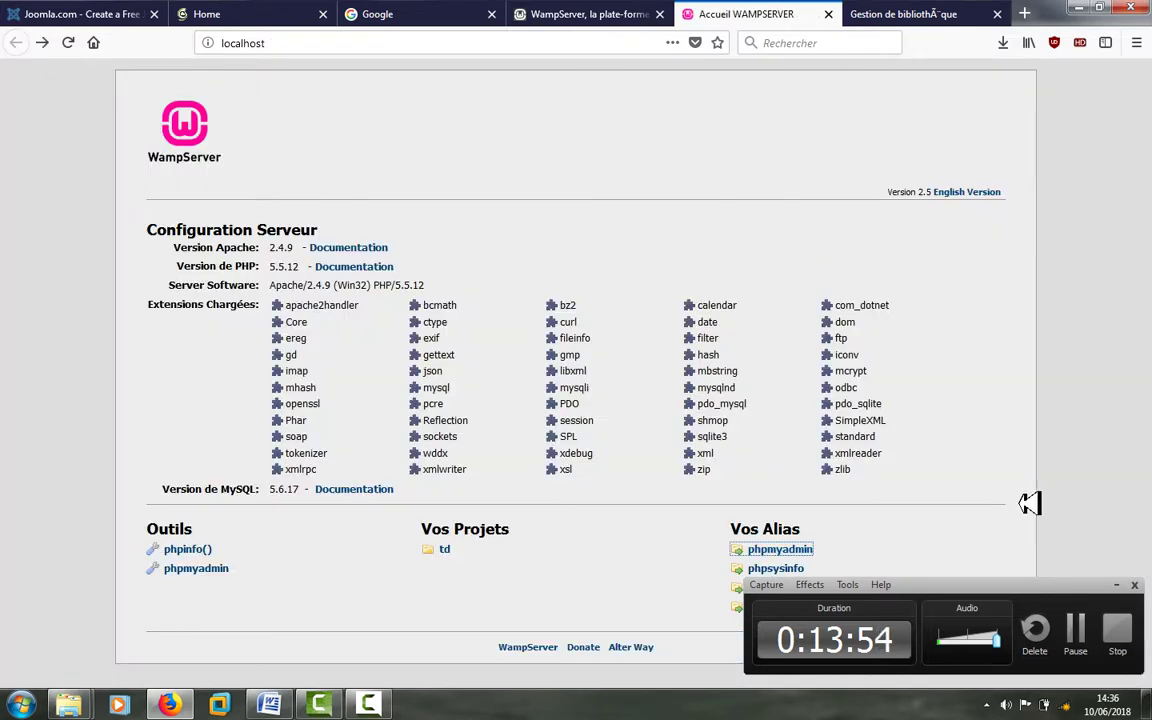
pyautogui.moveTo(1039, 585); pyautogui.dragTo(1095, 618)
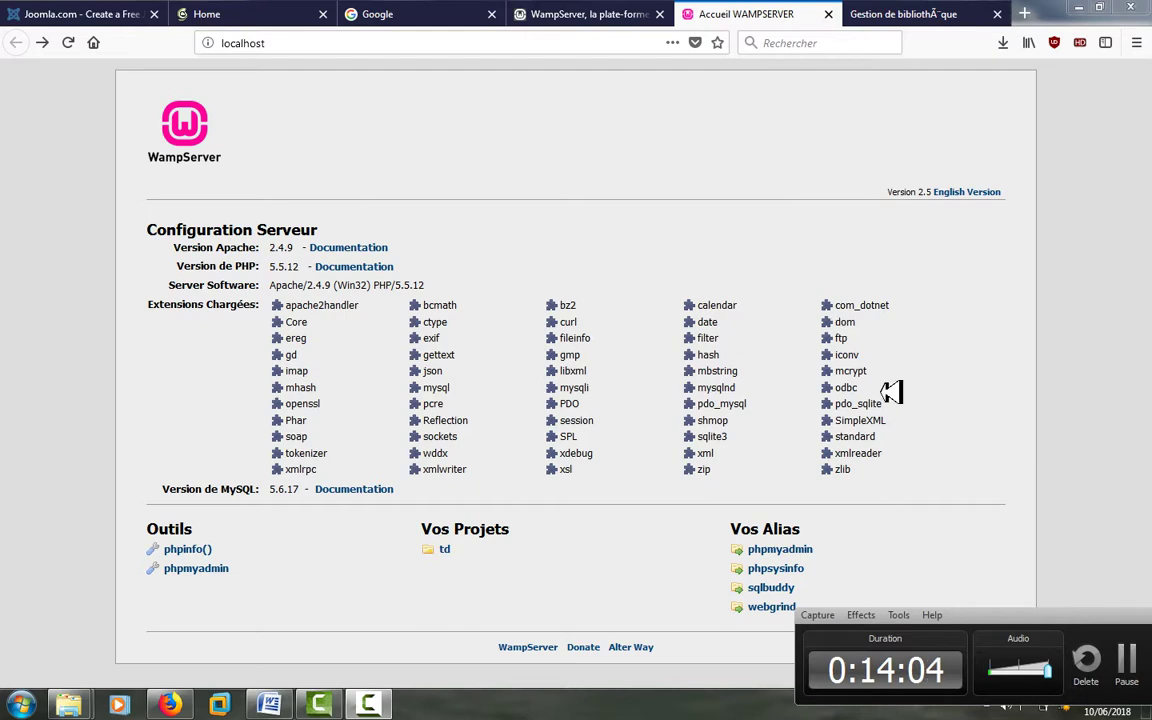
# - Move Joomla_3.8.8-Stable-Full_Package.zip from the desktop into the wamp\www\td folder and extract its contents directly there
pyautogui.click(1085, 8)
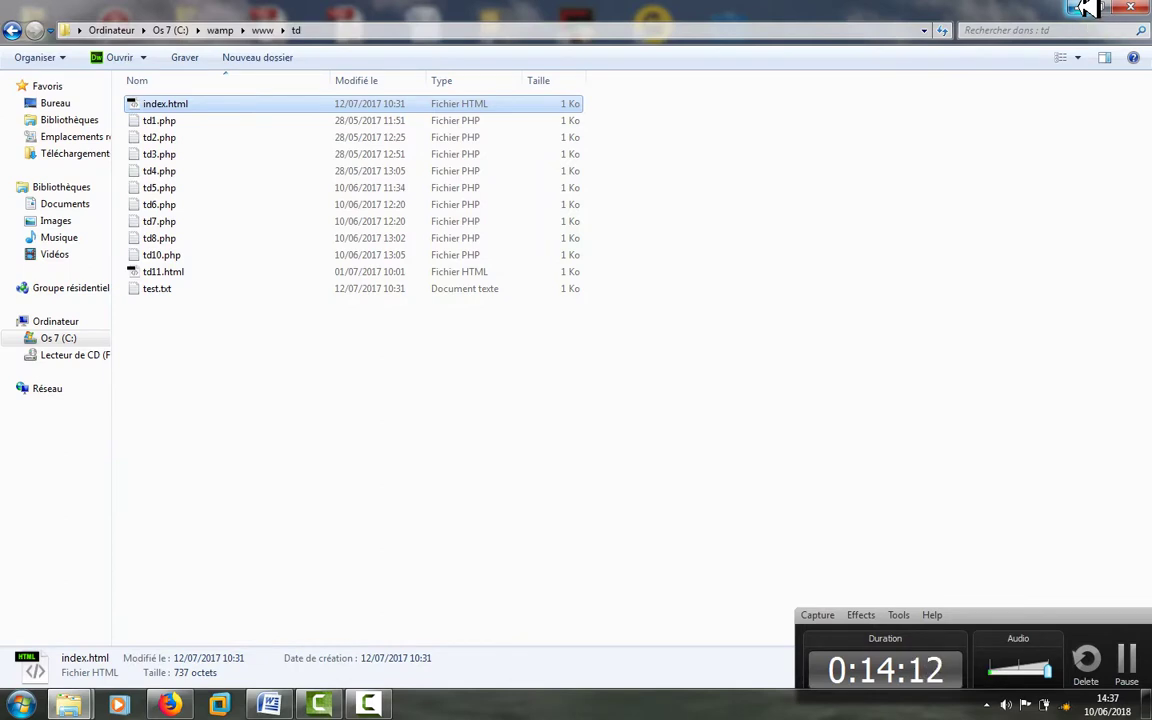
pyautogui.click(1086, 8)
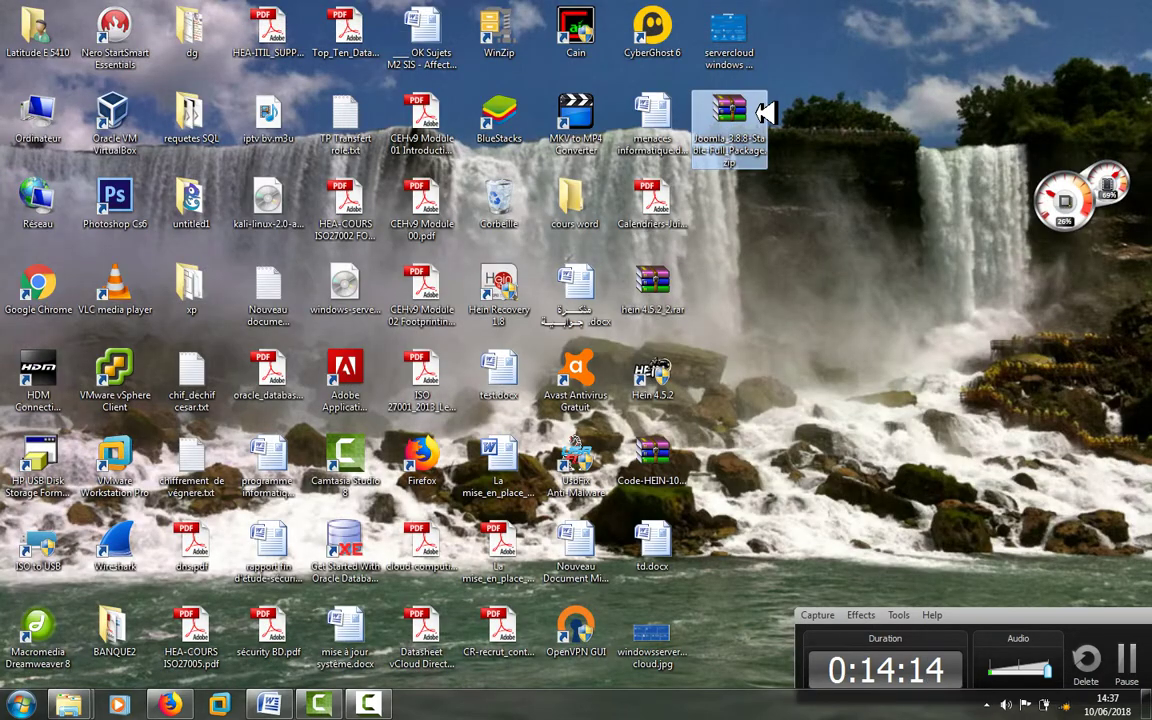
pyautogui.rightClick(758, 113)
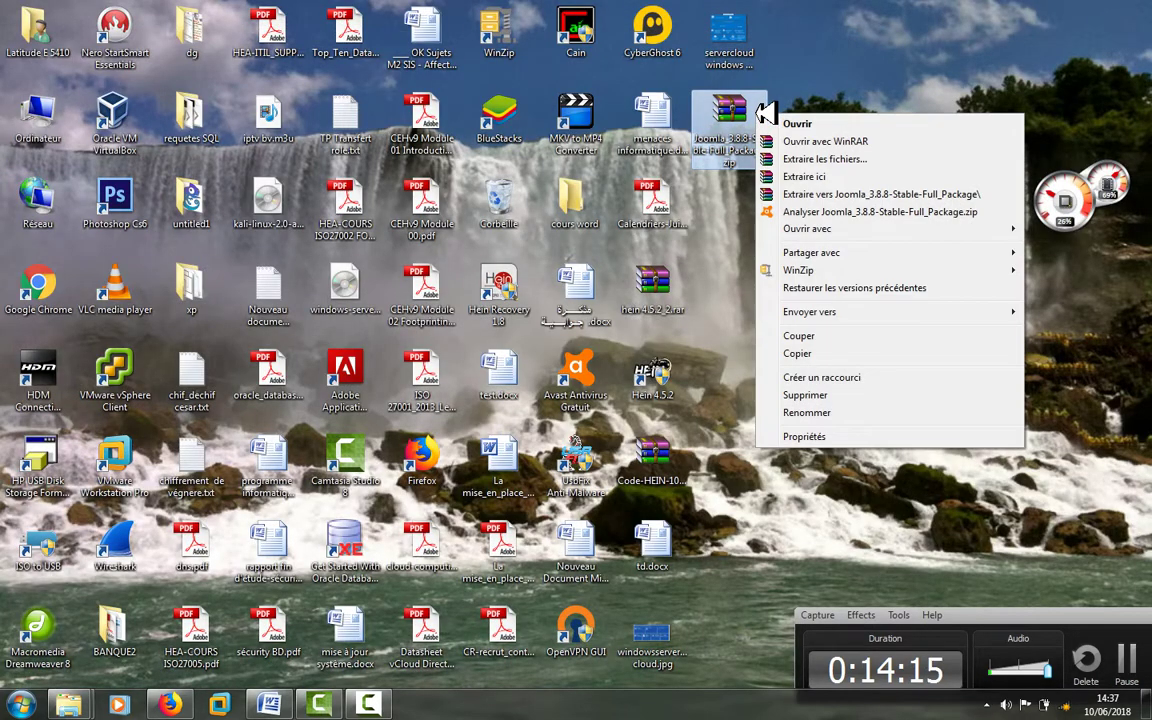
pyautogui.click(812, 334)
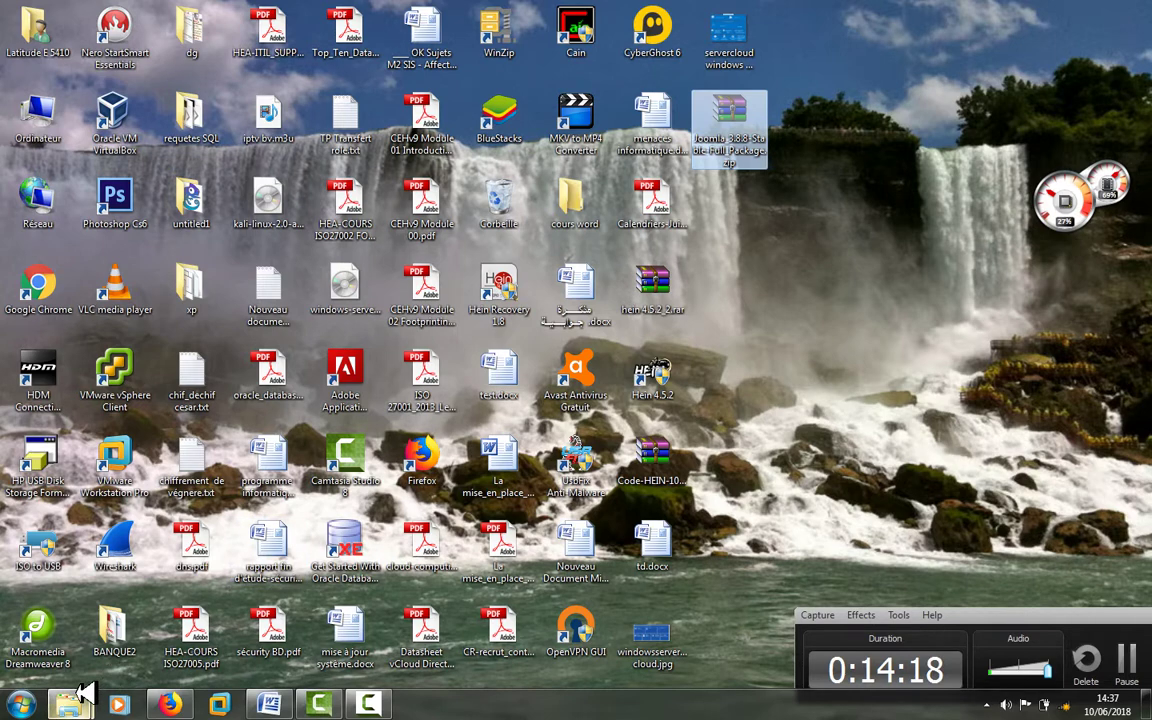
pyautogui.moveTo(83, 698)
pyautogui.click(272, 582)
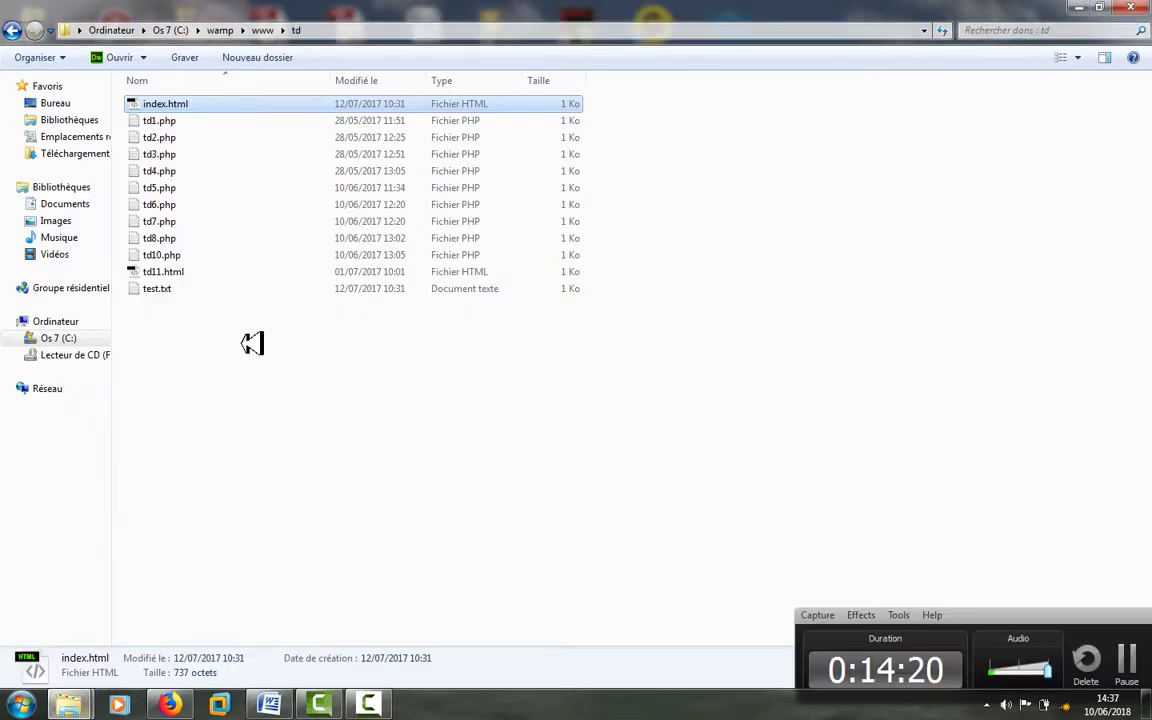
pyautogui.click(200, 363)
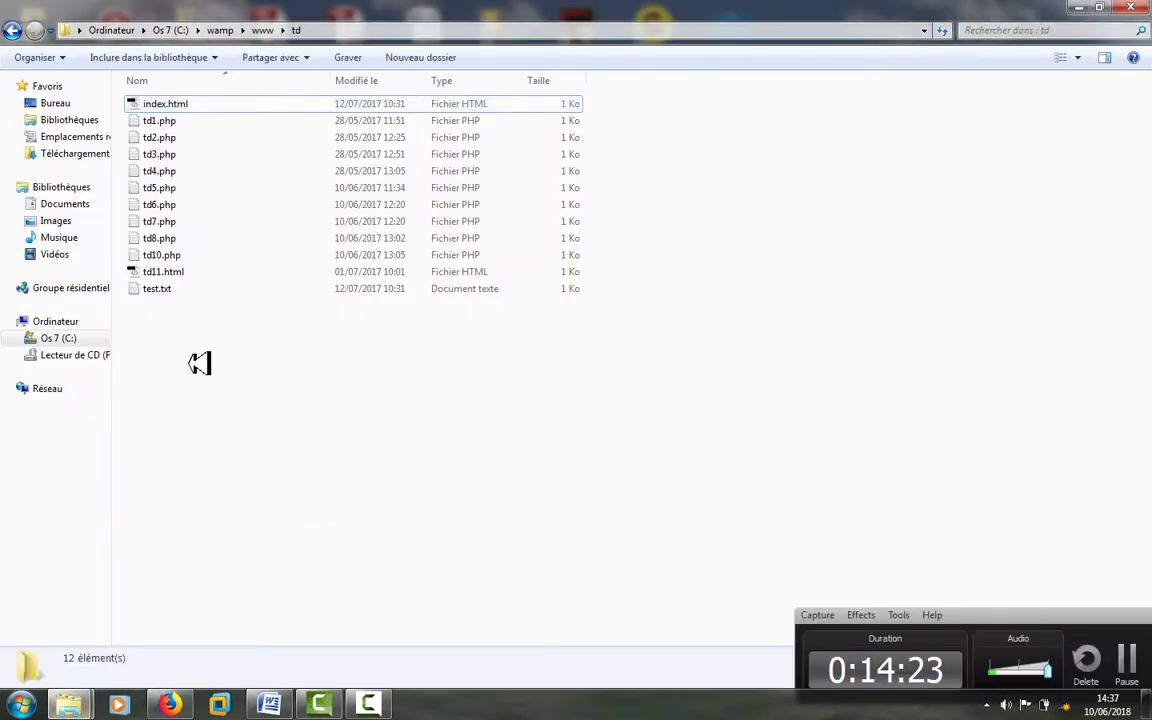
pyautogui.hotkey('ctrl', 'v')
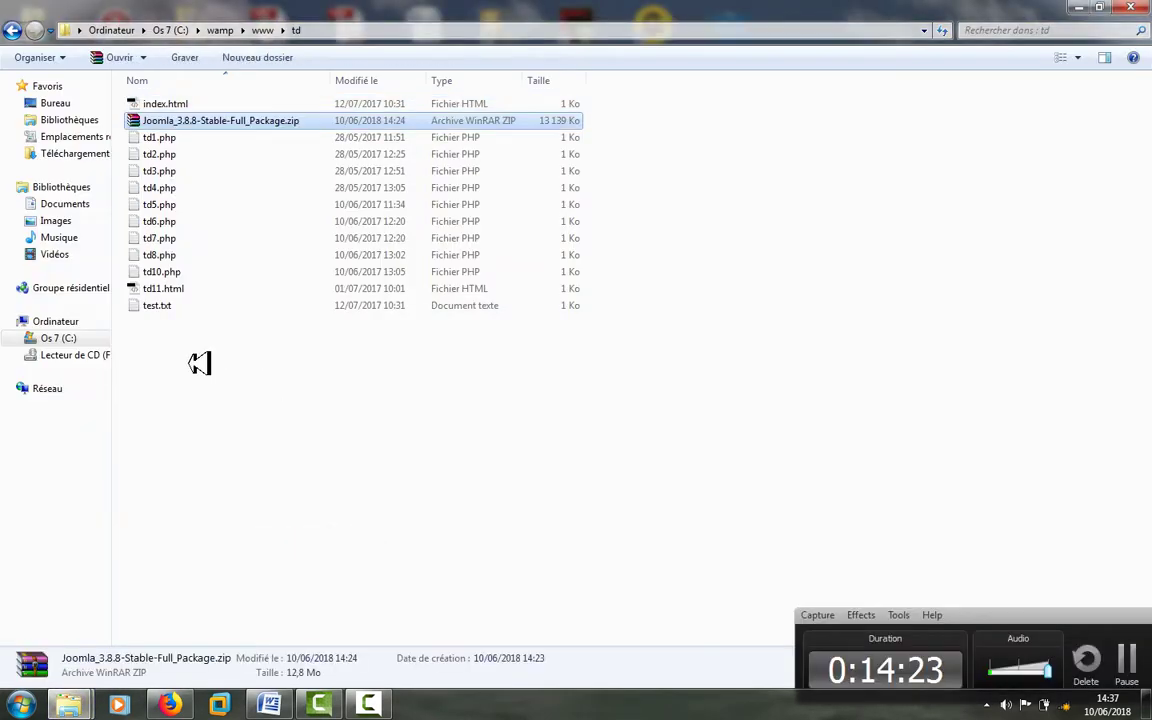
pyautogui.rightClick(192, 116)
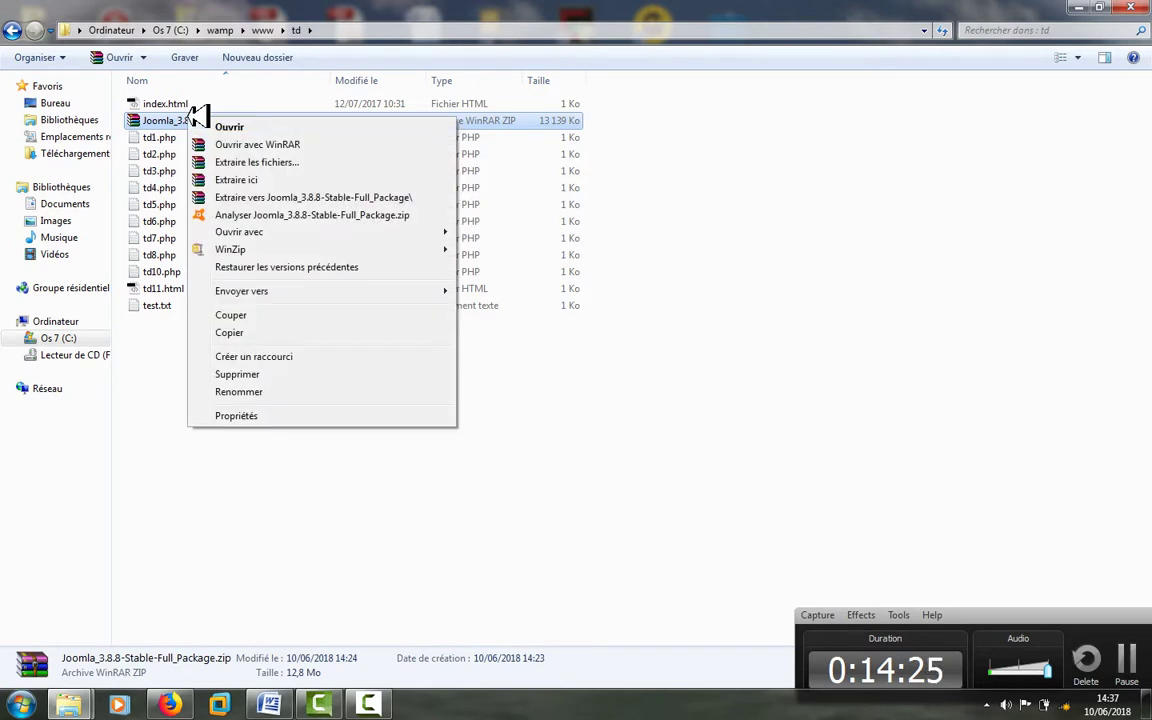
pyautogui.click(308, 178)
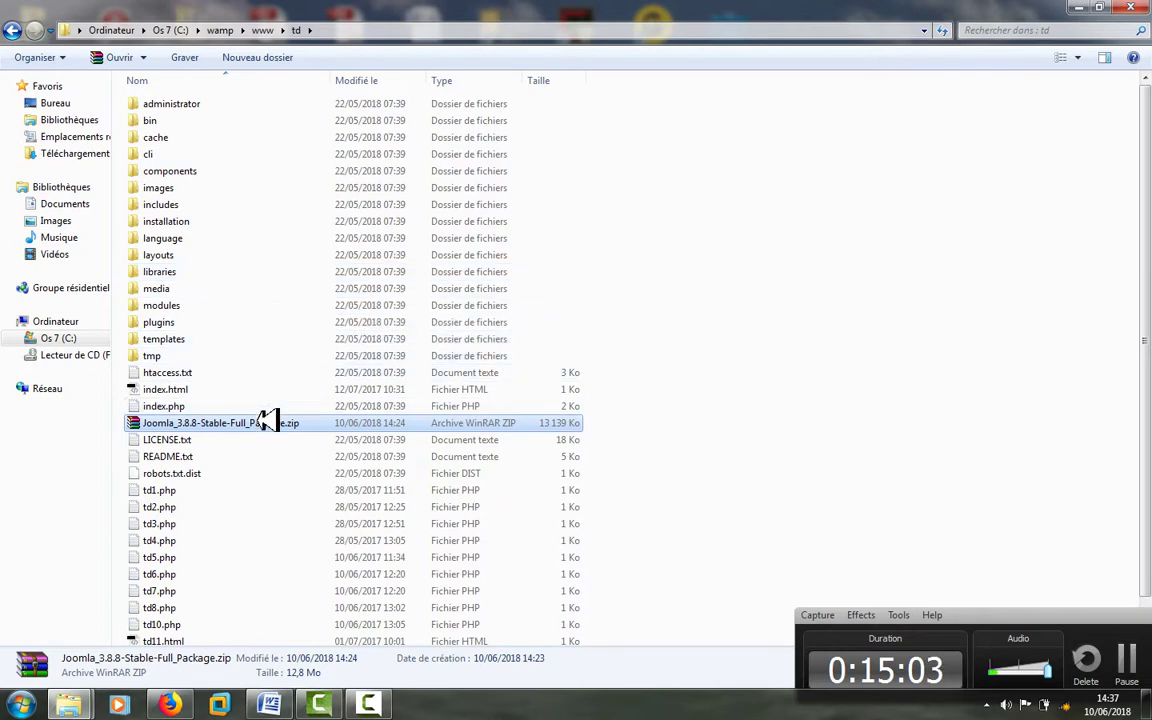
# - Move the Joomla zip archive from the td folder back to the desktop, and switch to Firefox with the WampServer home page
pyautogui.moveTo(262, 423)
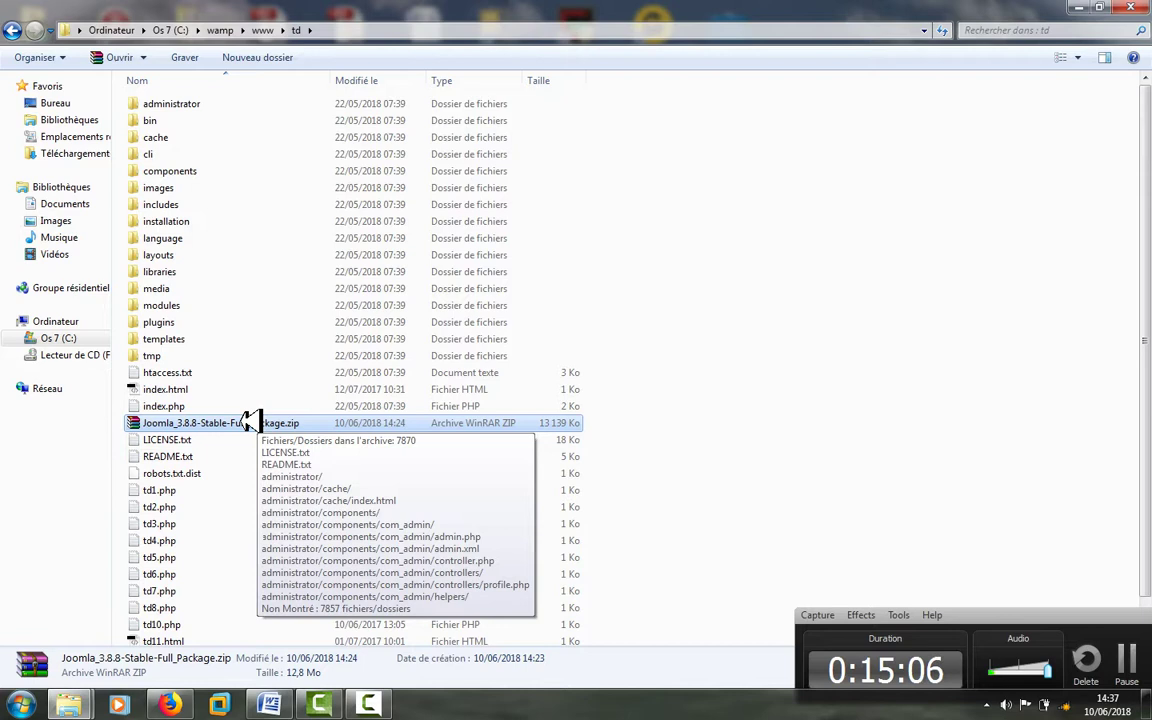
pyautogui.rightClick(249, 421)
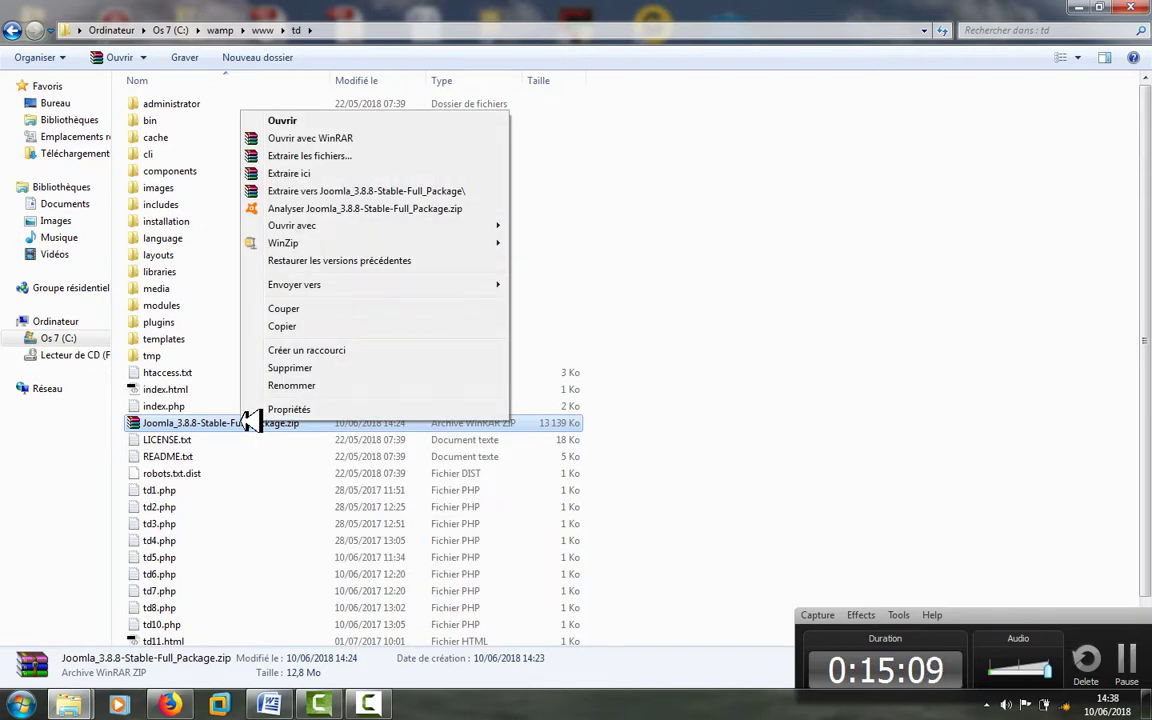
pyautogui.click(316, 308)
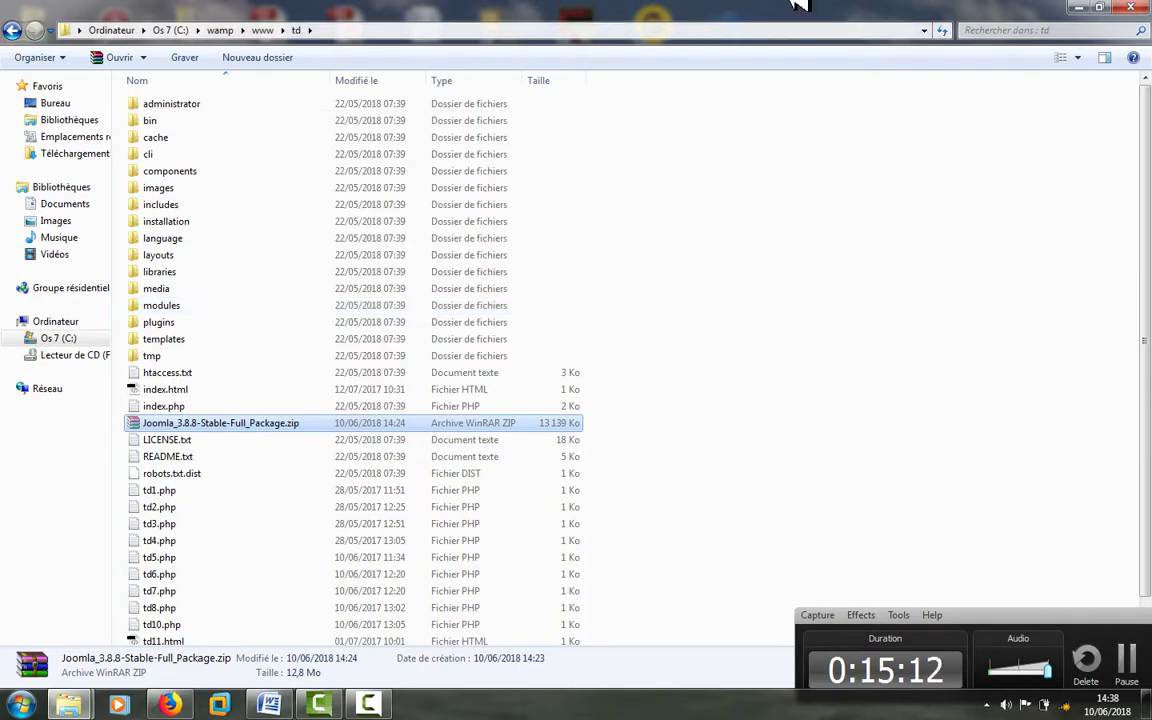
pyautogui.click(1078, 7)
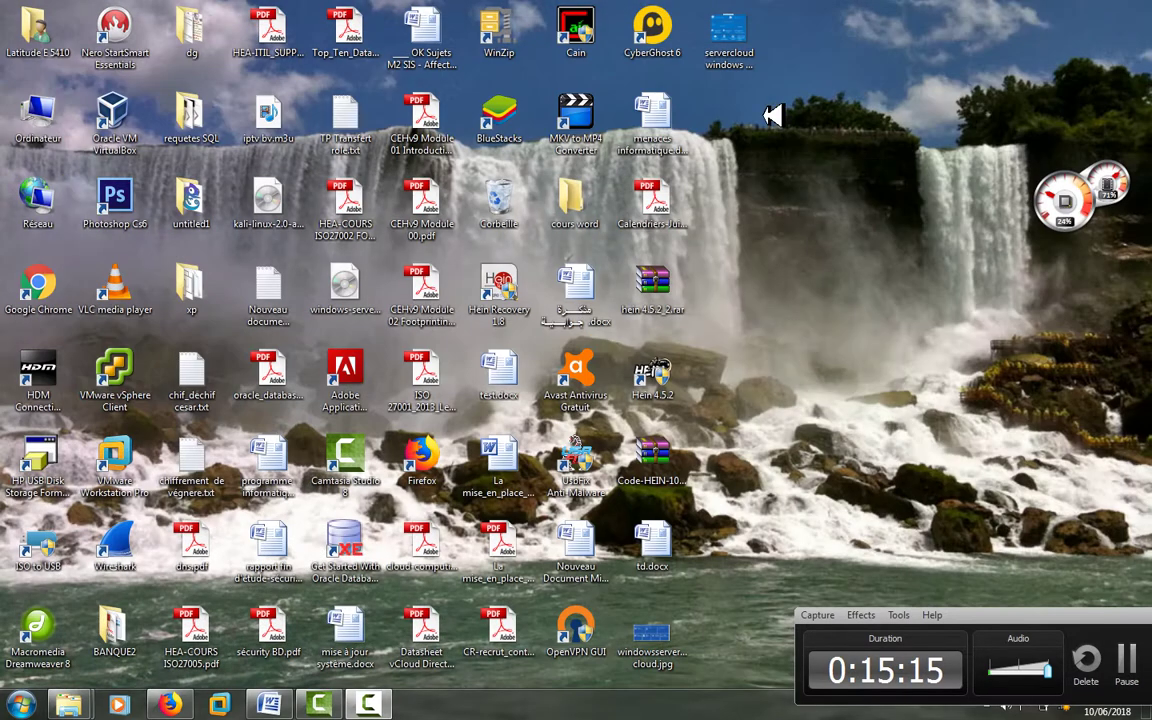
pyautogui.rightClick(731, 122)
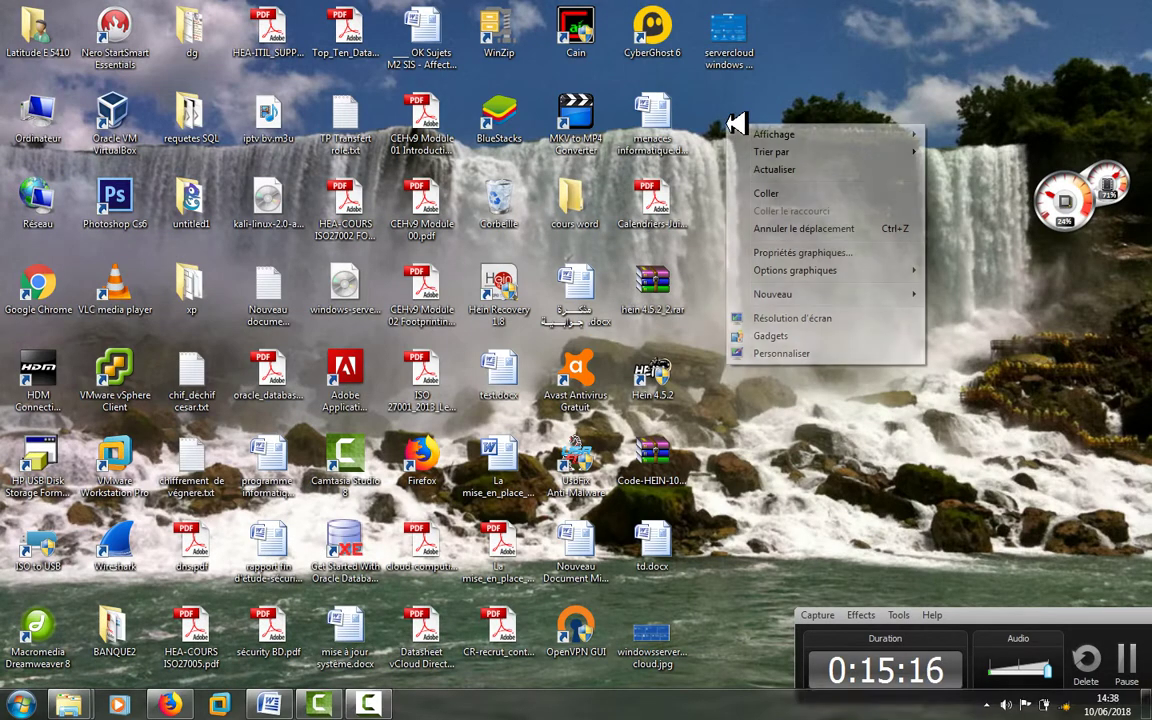
pyautogui.click(779, 193)
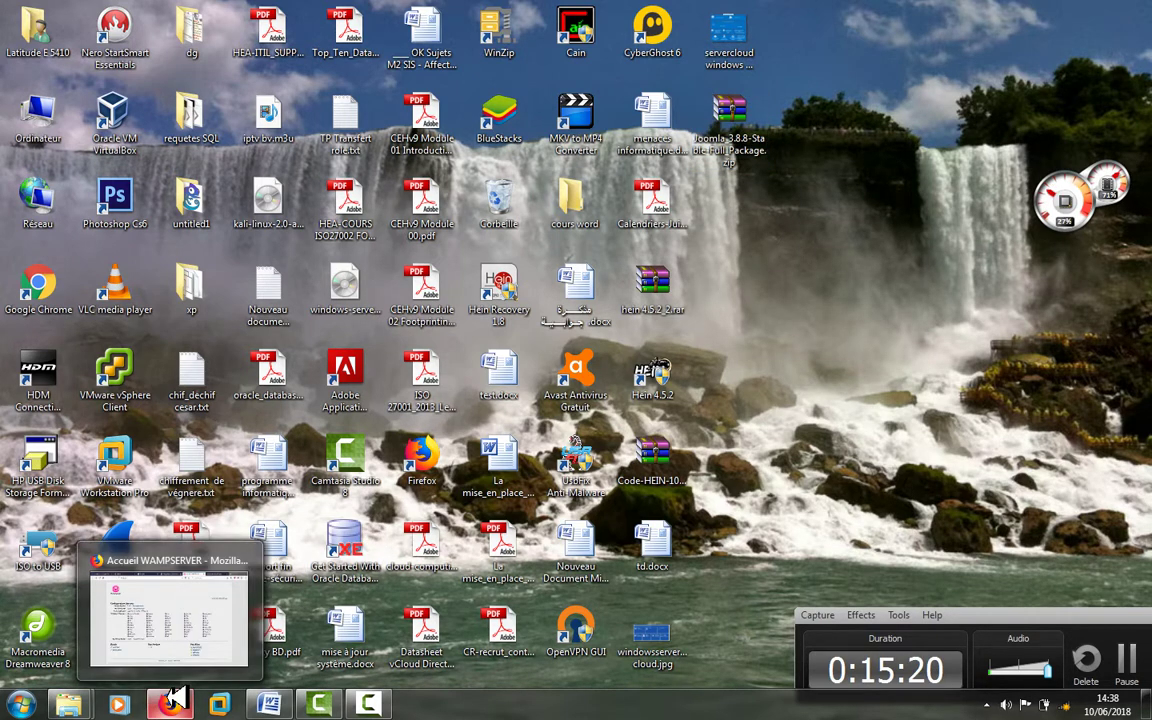
pyautogui.click(175, 700)
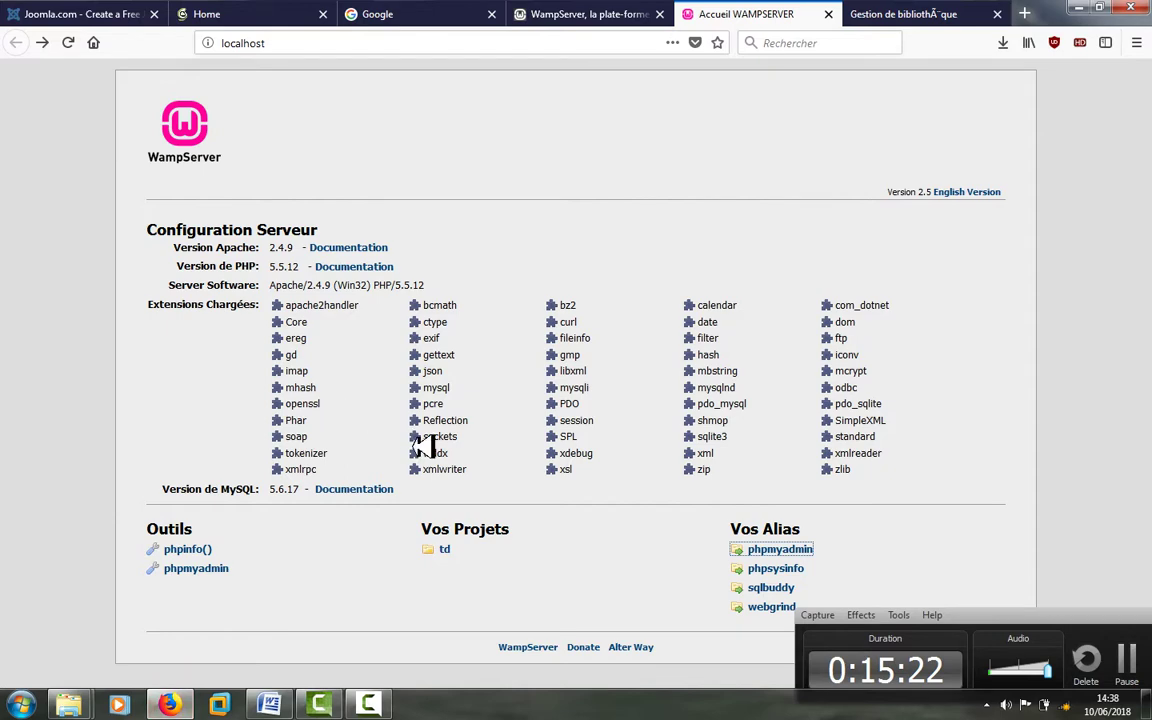
# - Check the extracted Joomla files in the wamp\www\td folder, and minimize the folder window to return to Firefox
pyautogui.moveTo(97, 700)
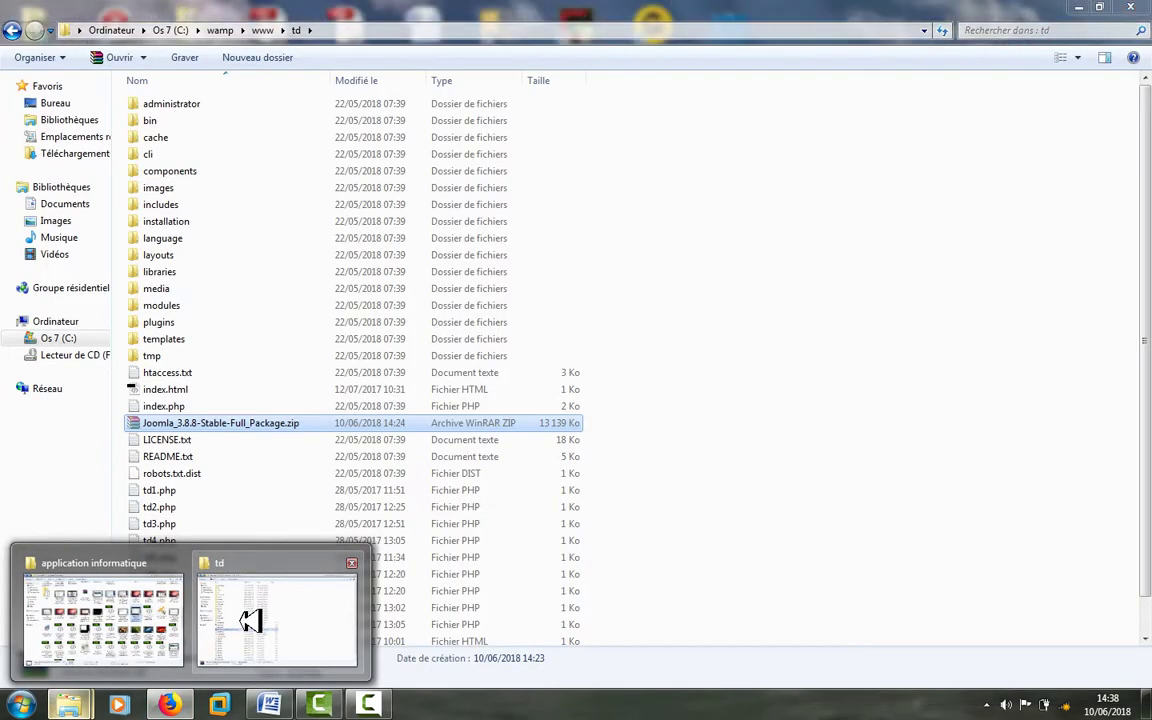
pyautogui.click(224, 560)
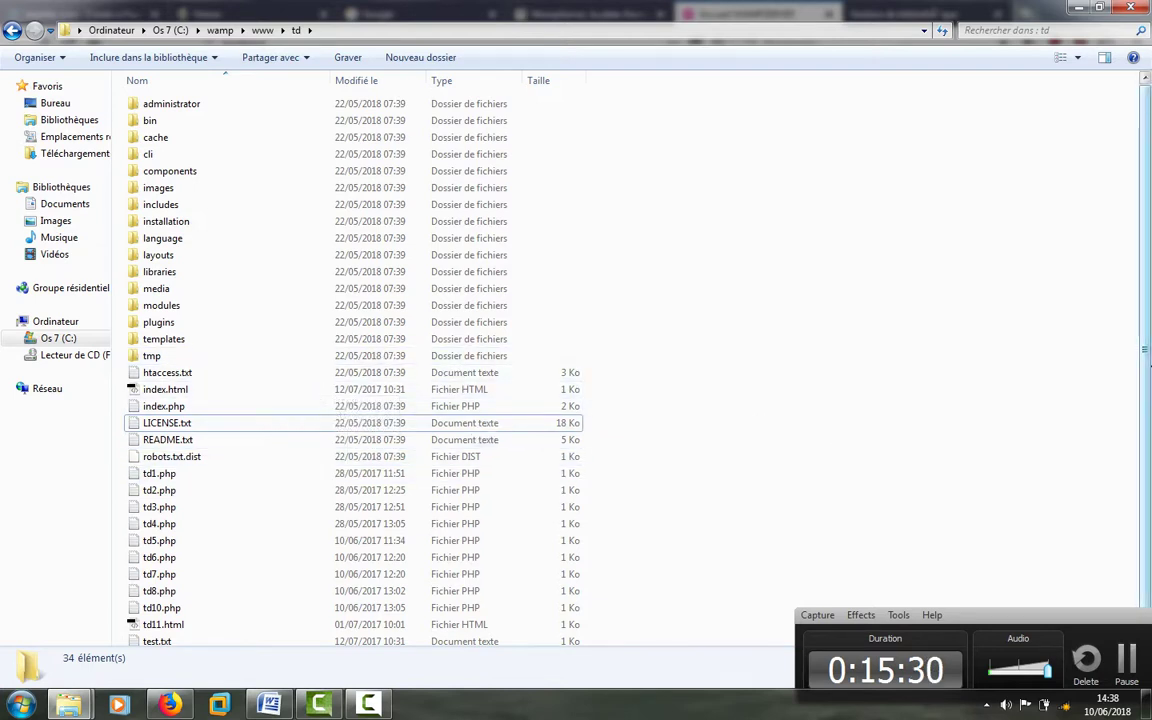
pyautogui.moveTo(1149, 368)
pyautogui.mouseDown()
pyautogui.moveTo(1149, 425)
pyautogui.moveTo(1149, 350)
pyautogui.mouseUp()
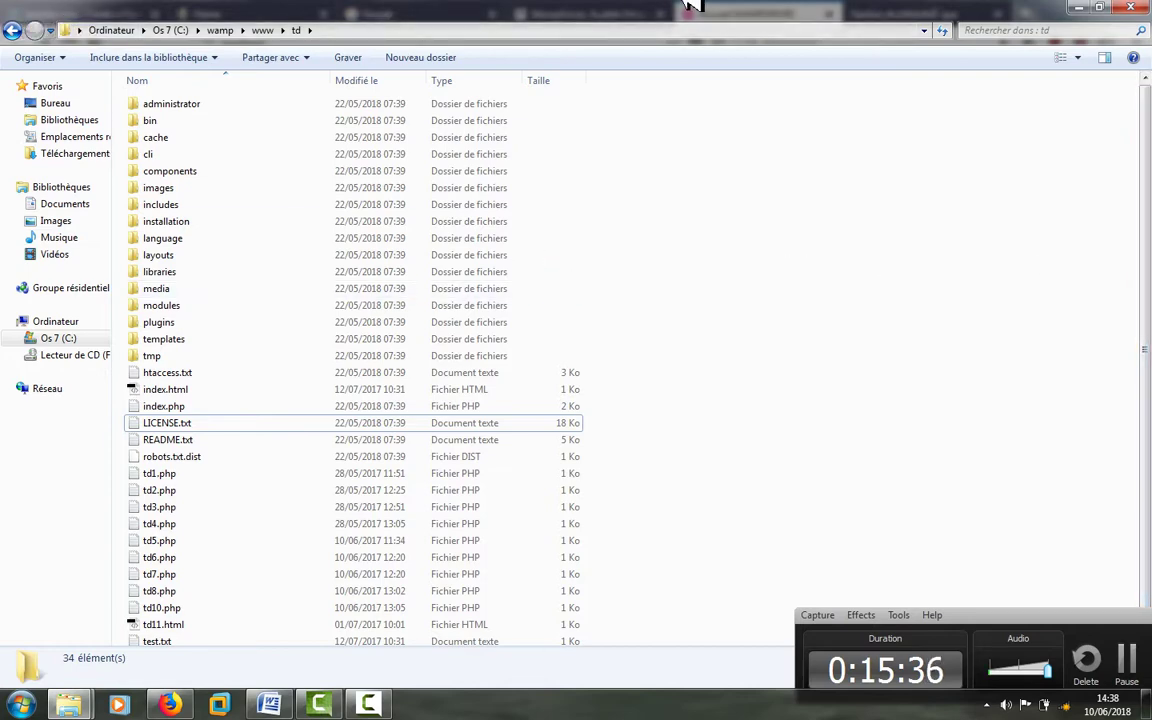
pyautogui.click(1084, 8)
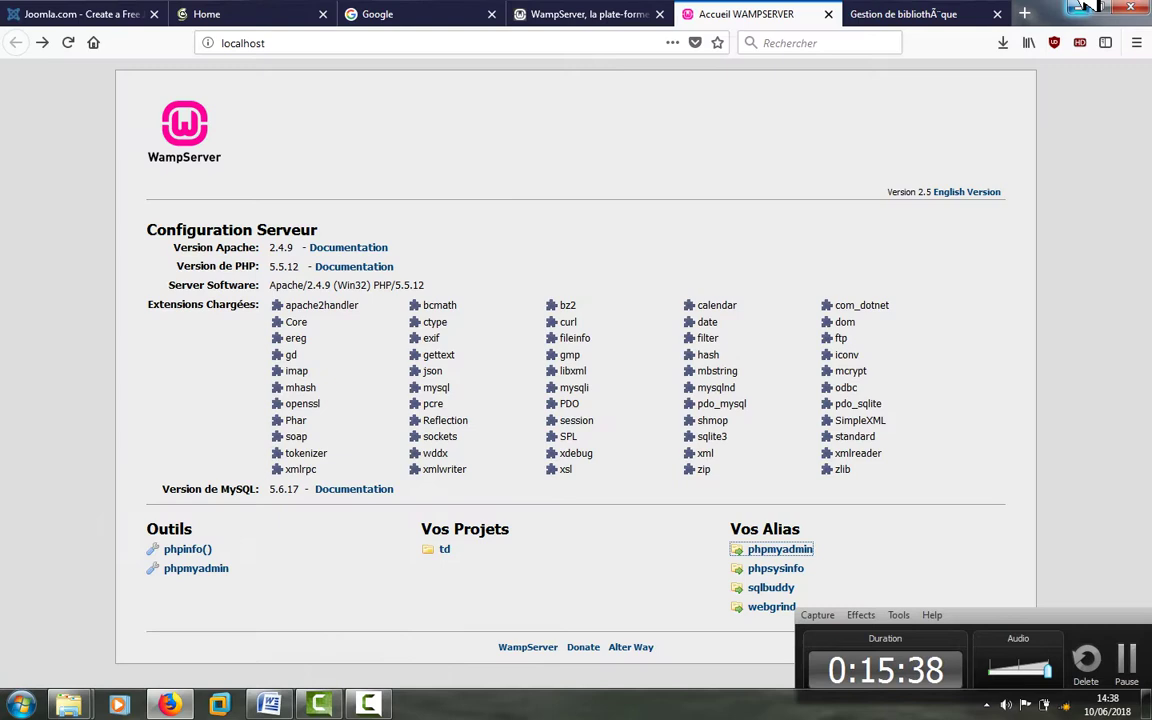
# - Close the WampServer home page and reopen Localhost from the running WampServer application
pyautogui.click(828, 14)
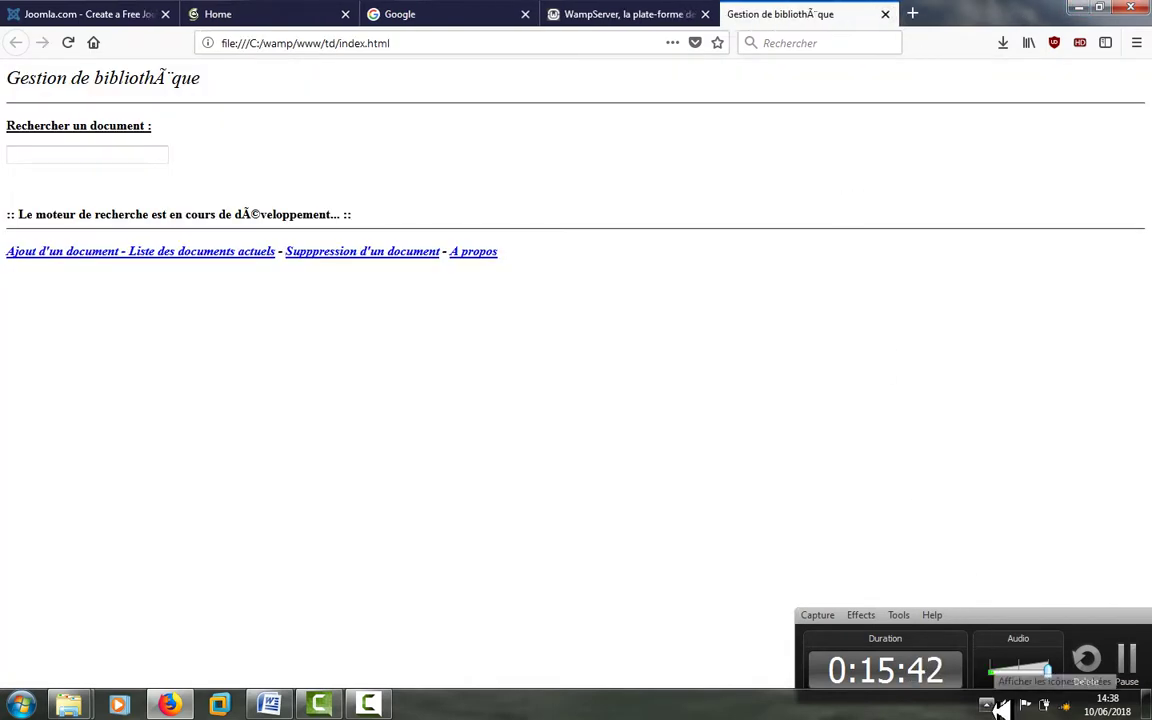
pyautogui.click(987, 704)
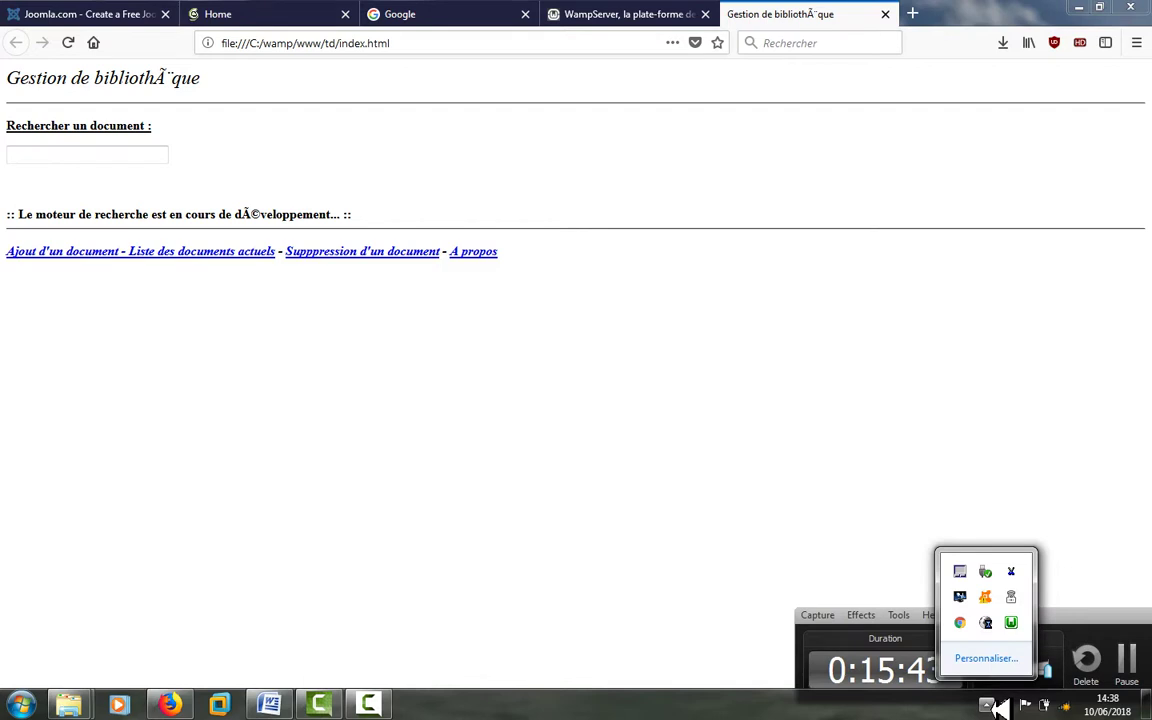
pyautogui.click(1013, 622)
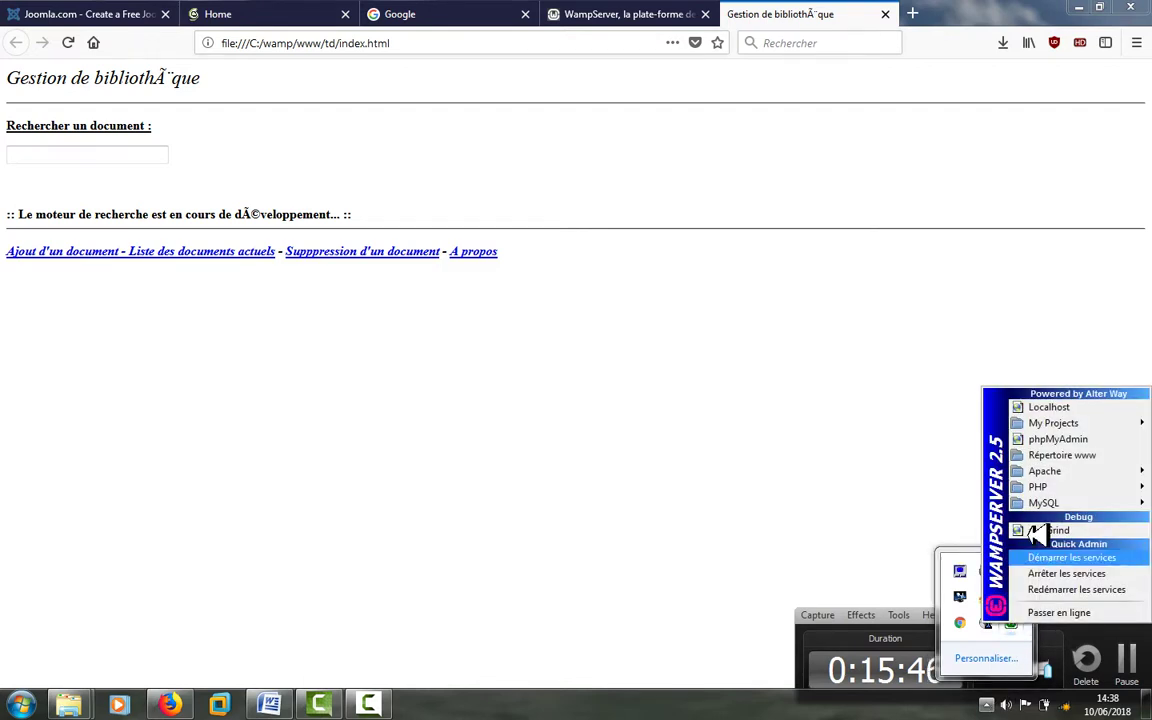
pyautogui.click(1044, 408)
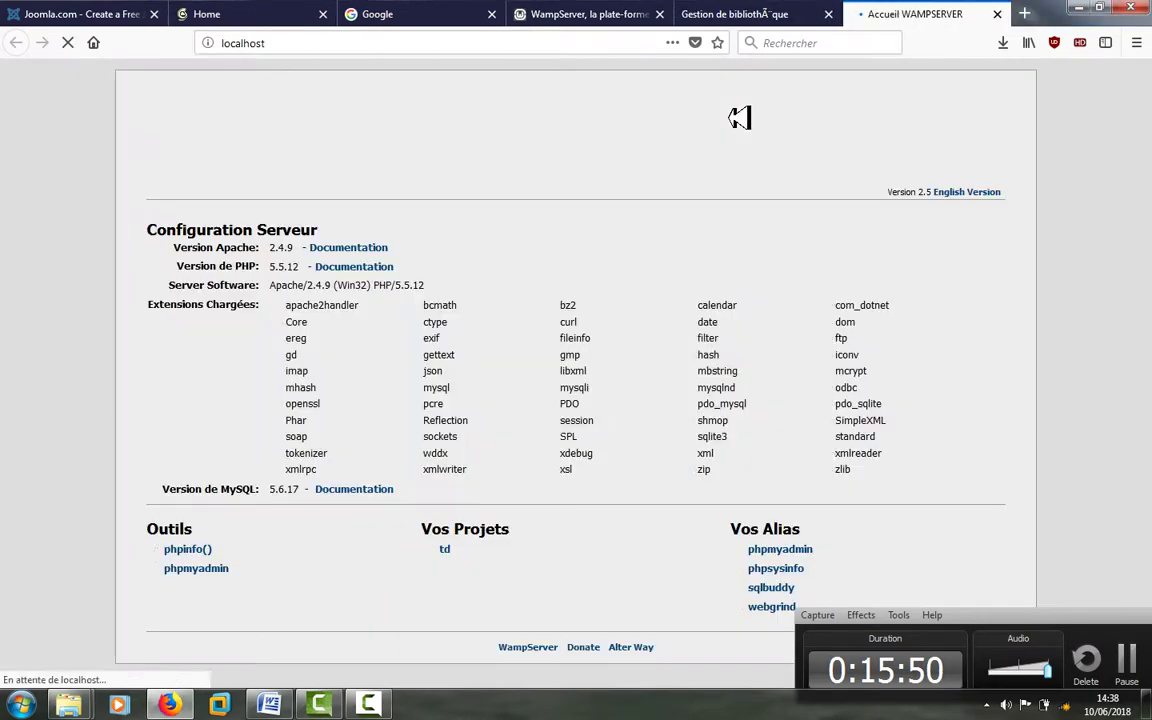
# - Go back from the wampserver.com website through the search results to the Google home page
pyautogui.click(597, 14)
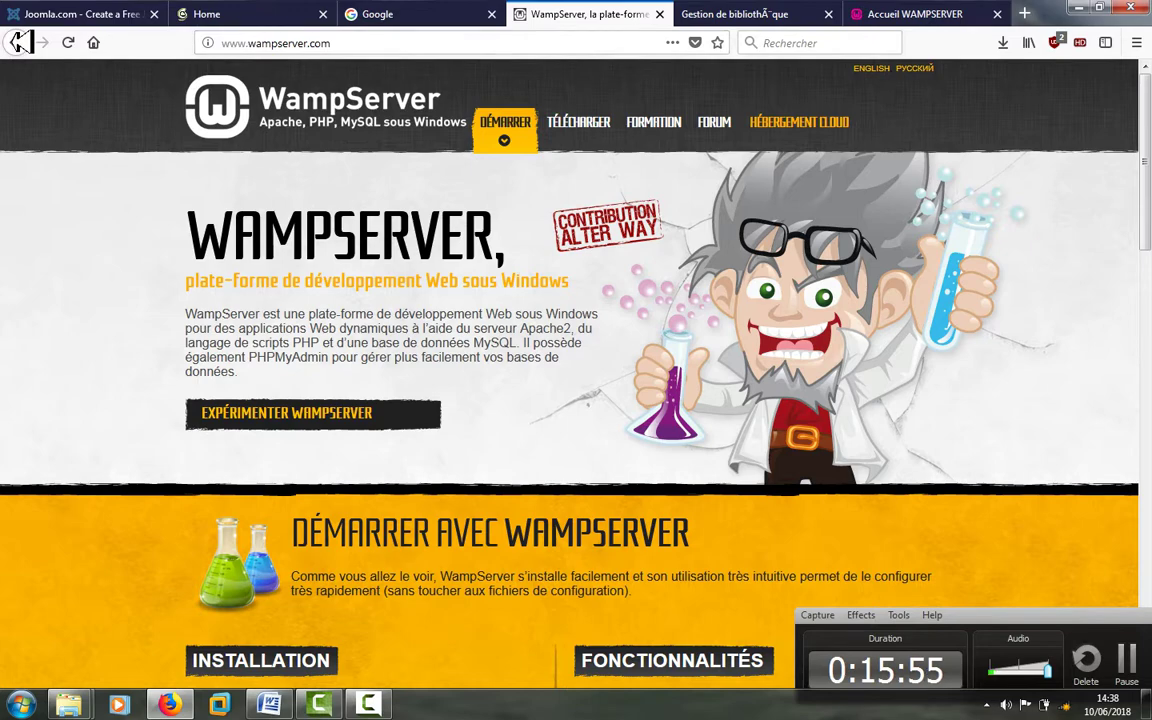
pyautogui.click(19, 42)
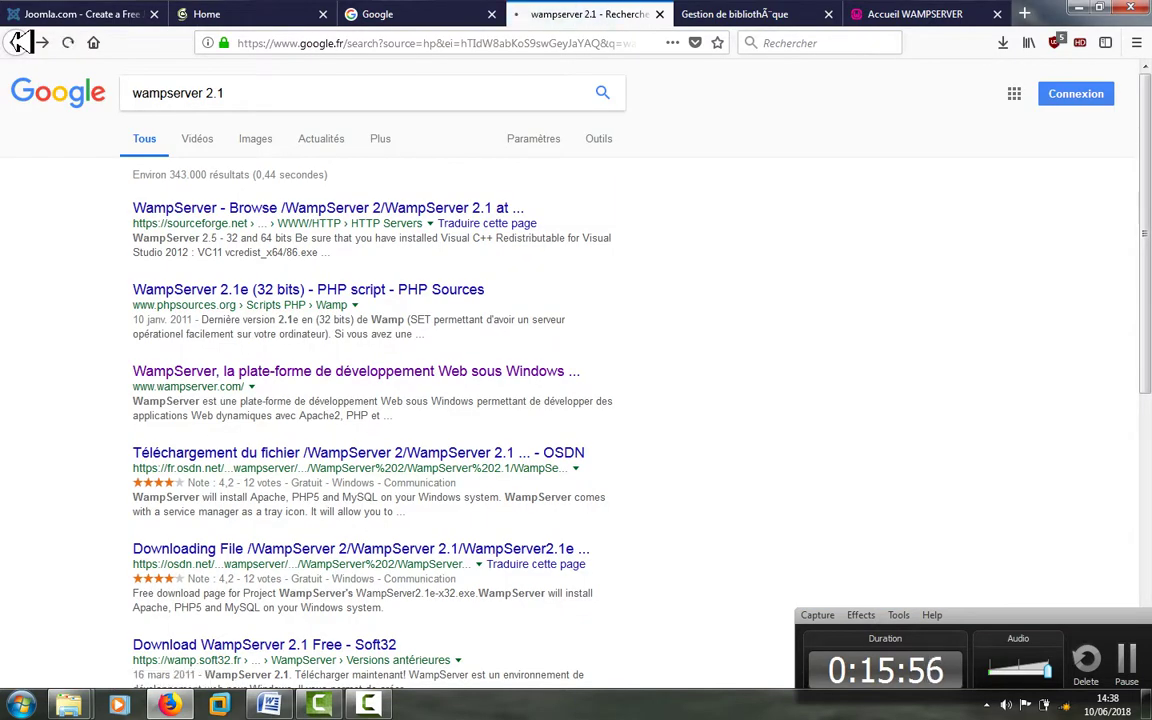
pyautogui.click(19, 42)
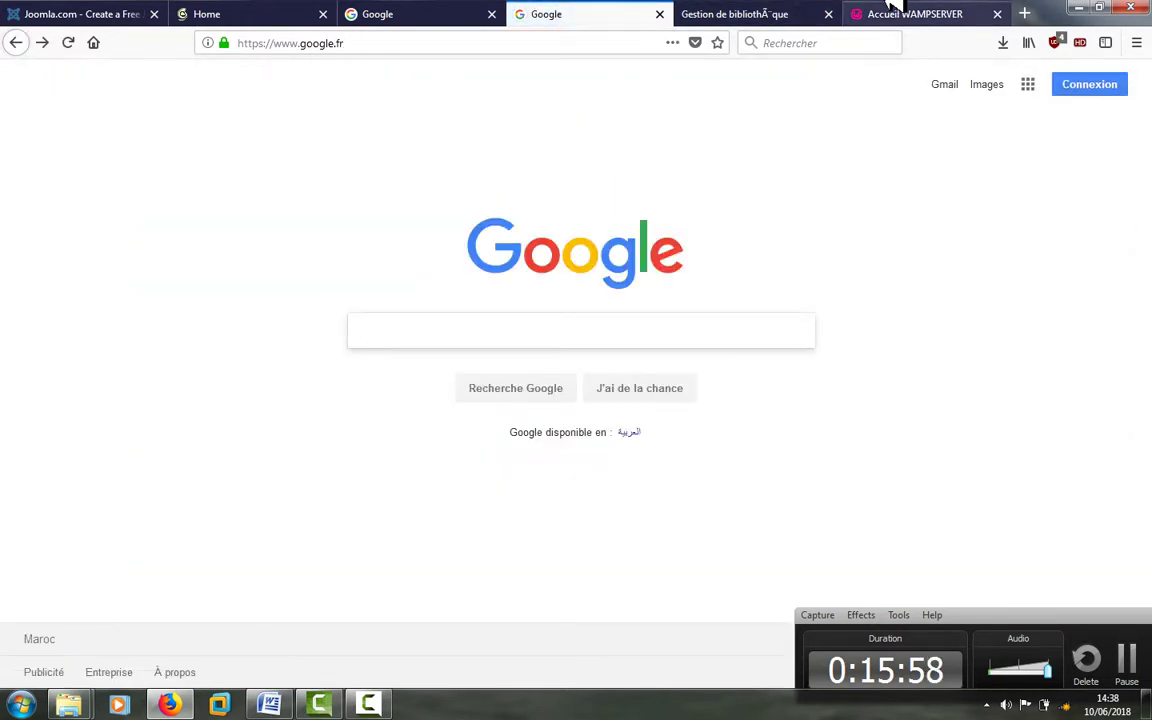
# - Load the td project from the WampServer home page using the address localhost/td/, and return to the home page
pyautogui.click(890, 8)
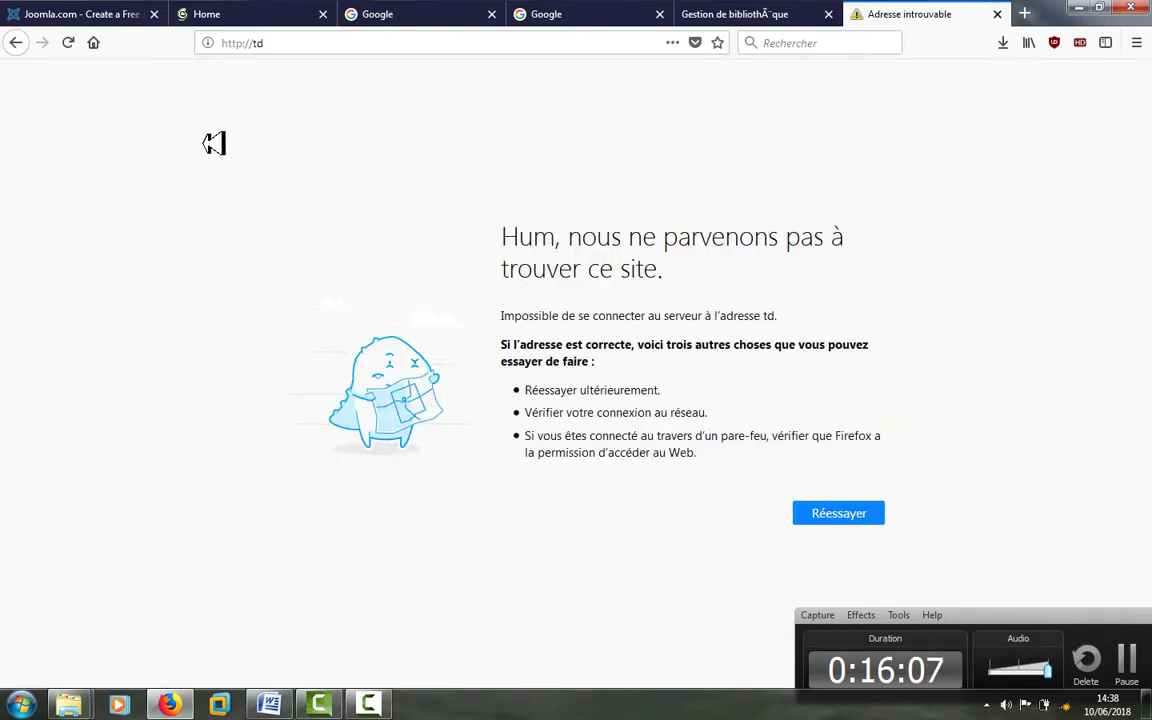
pyautogui.click(20, 43)
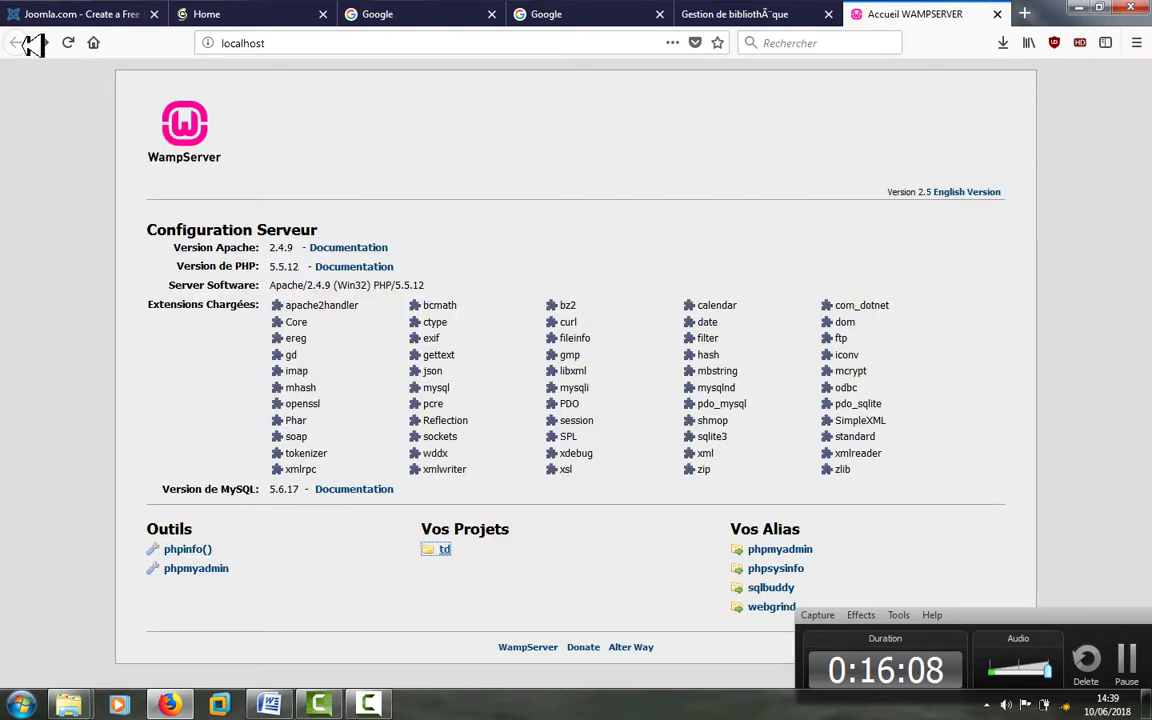
pyautogui.click(288, 46)
pyautogui.click(288, 46)
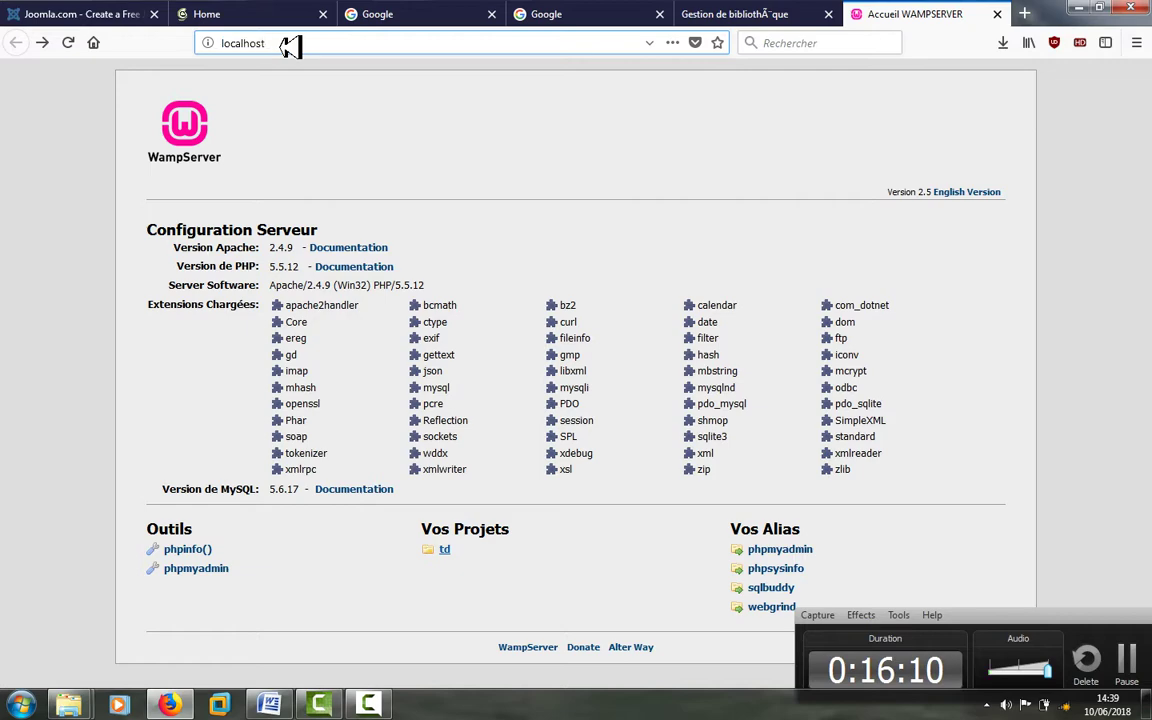
pyautogui.write('/')
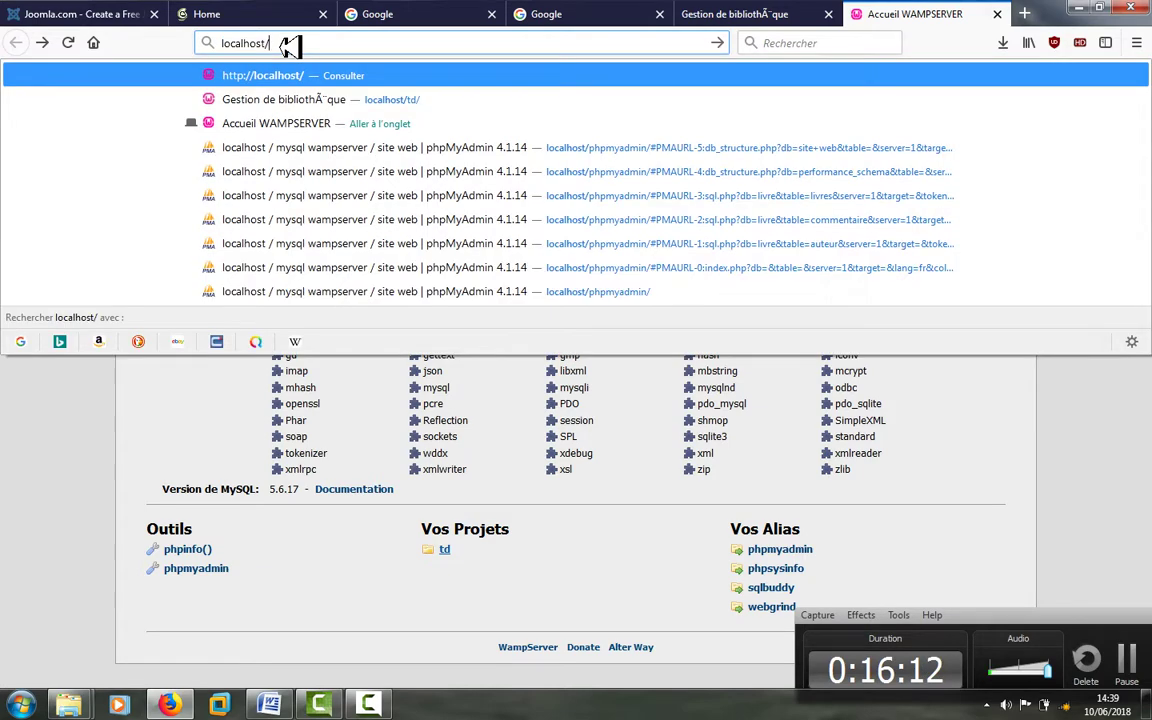
pyautogui.write('td/')
pyautogui.press('Return')
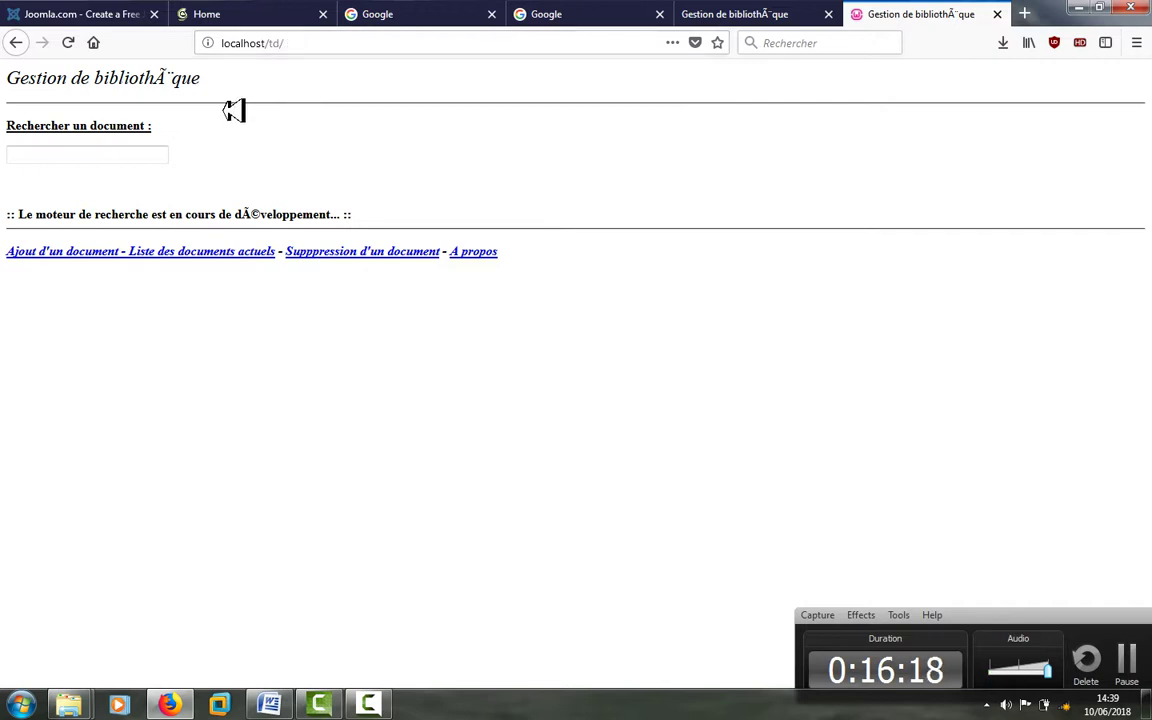
pyautogui.click(15, 42)
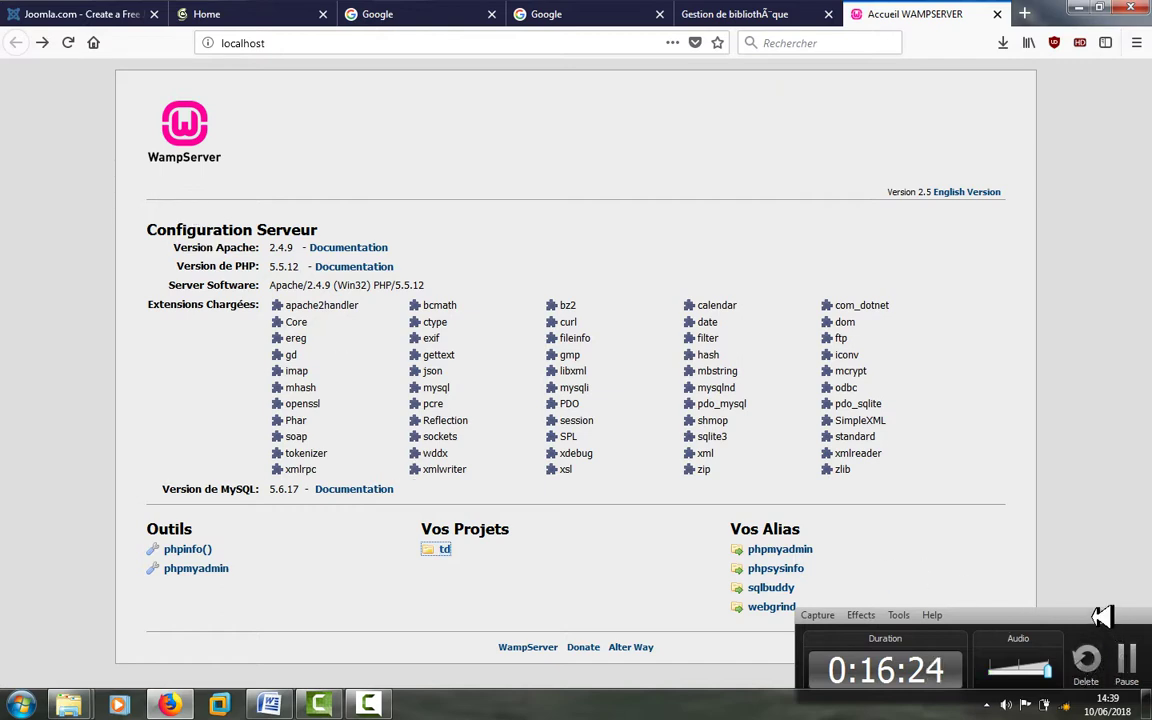
pyautogui.moveTo(985, 615); pyautogui.dragTo(886, 609)
pyautogui.click(1028, 652)
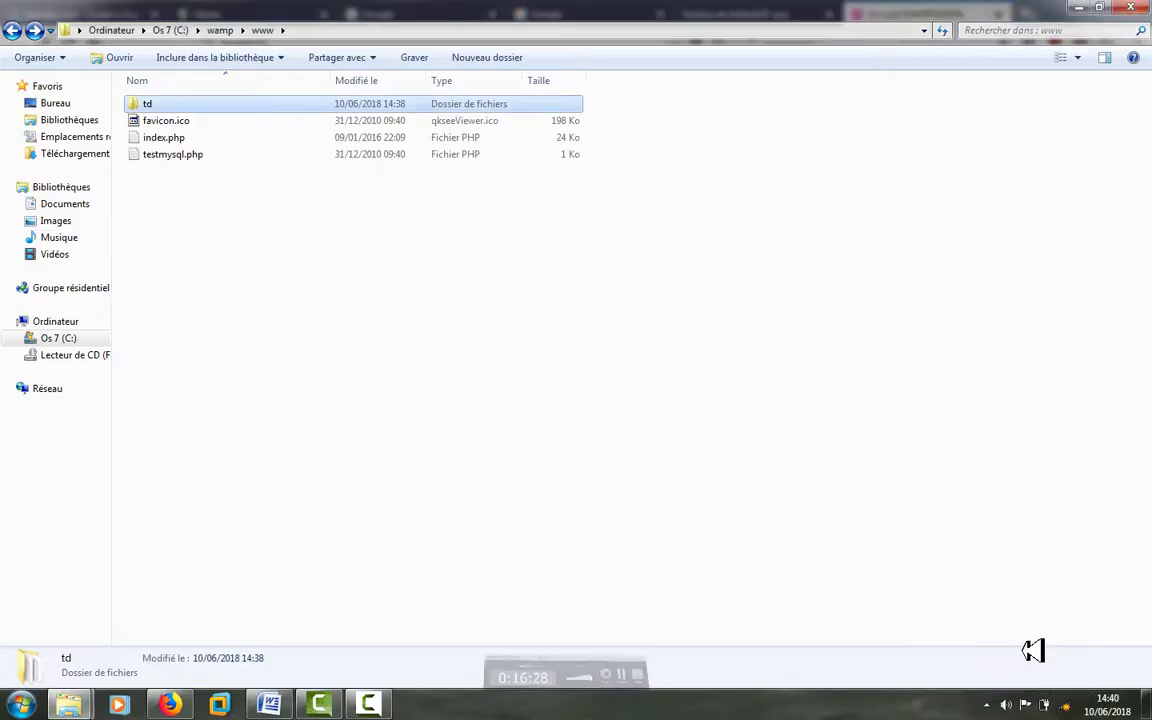
pyautogui.click(390, 706)
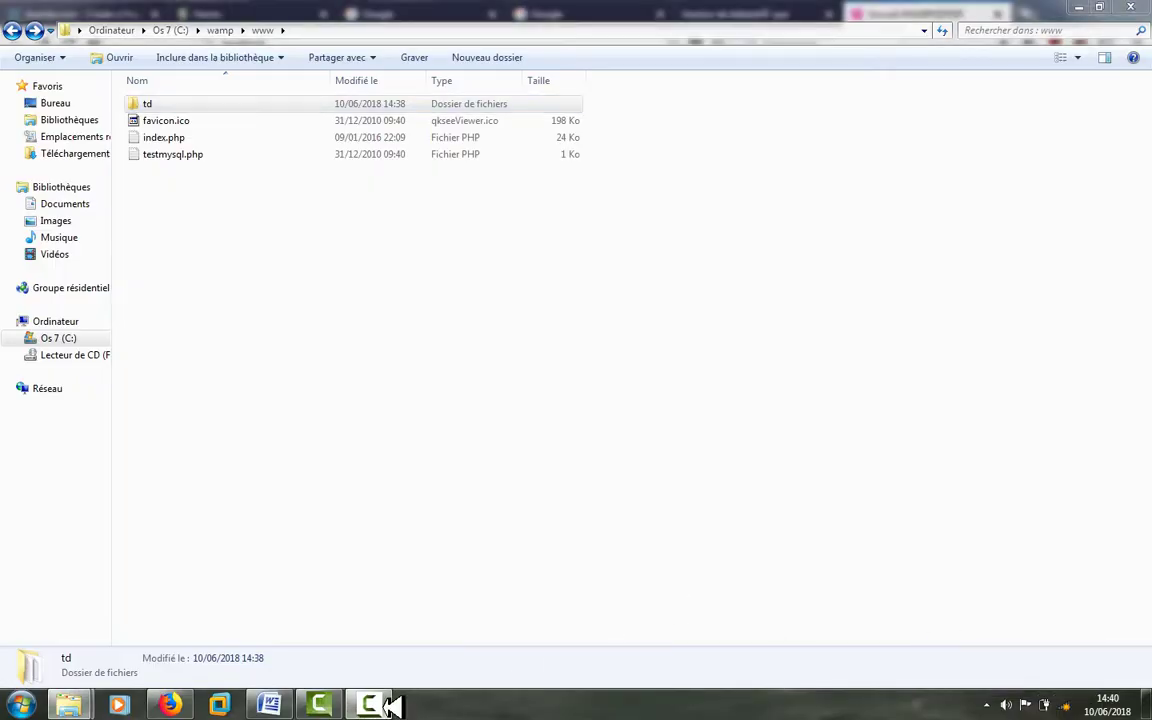